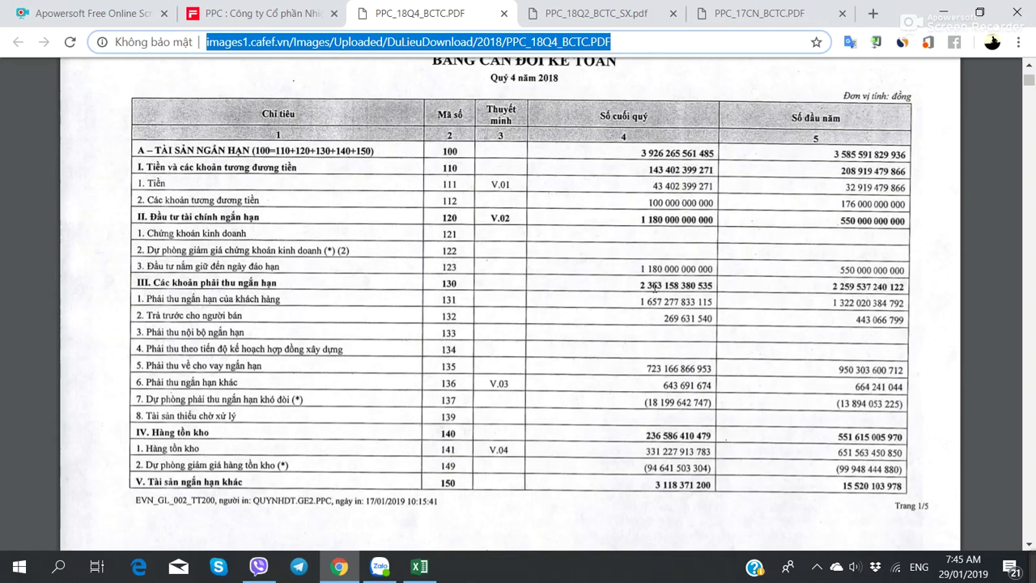
Go through the second-quarter 2018 report PPC_18Q2_BCTC_SX.pdf and read notes 5 and 6(a) on cash and held-to-maturity investments
key("ctrl+Tab")
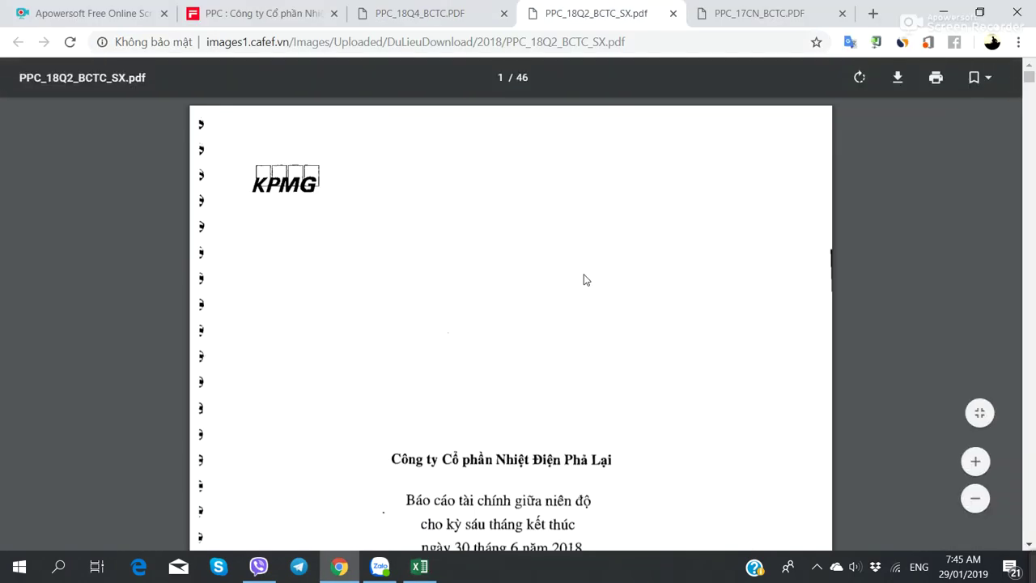
scroll(578, 281, "down", 15)
scroll(579, 281, "down", 20)
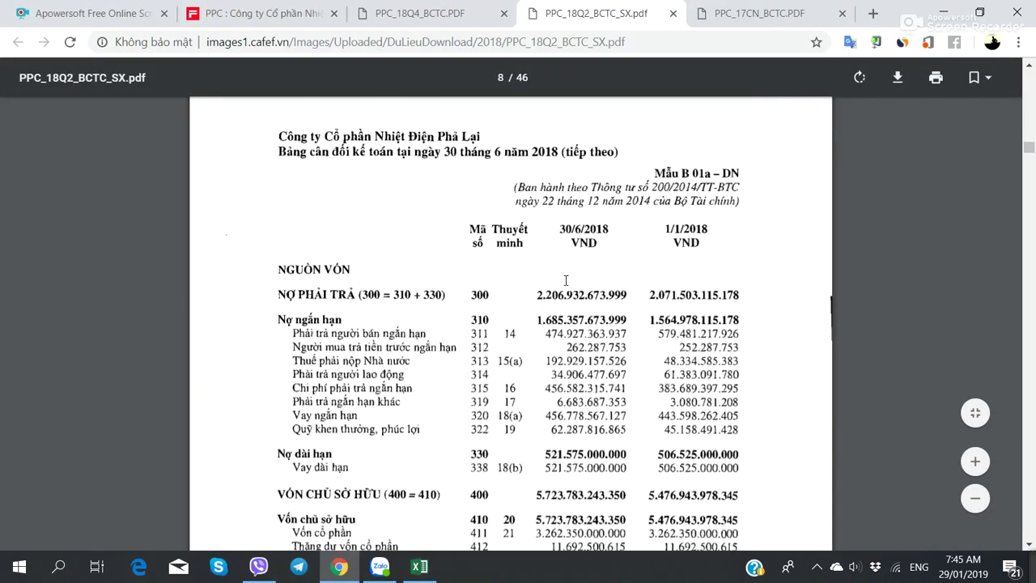
scroll(566, 280, "down", 15)
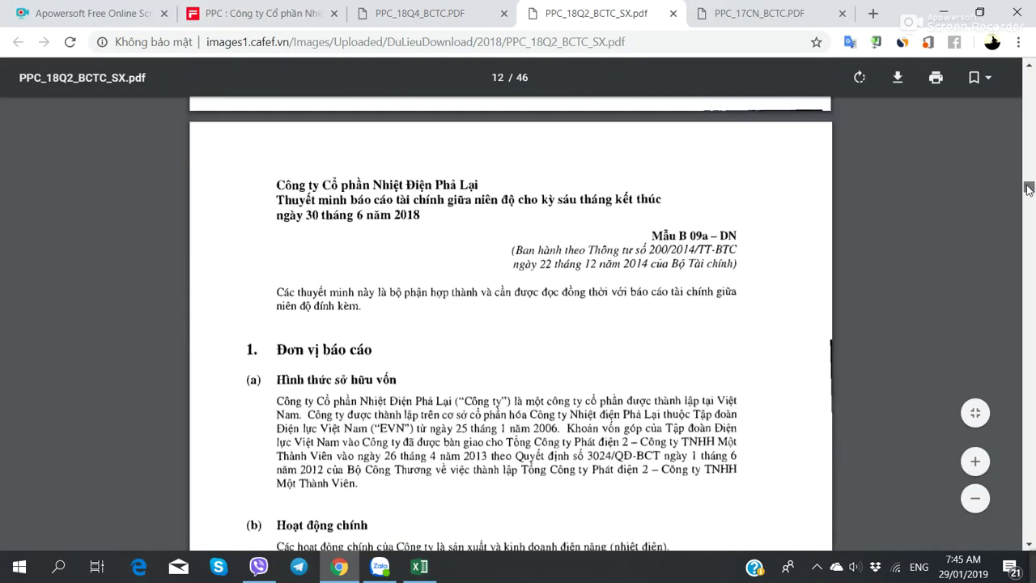
left_click_drag(1029, 188, 1029, 382)
scroll(671, 289, "up", 20)
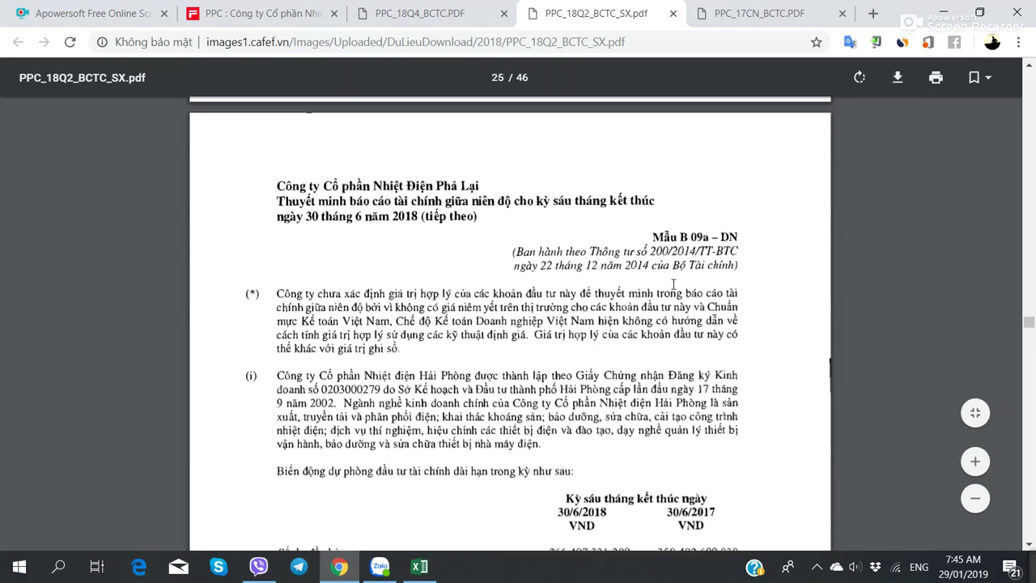
scroll(671, 289, "down", 10)
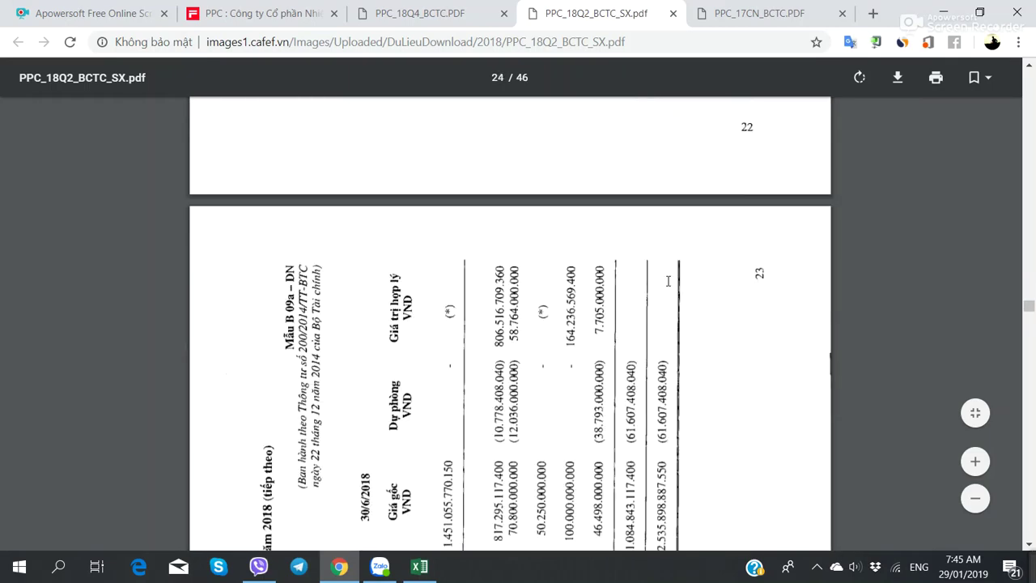
scroll(669, 281, "down", 12)
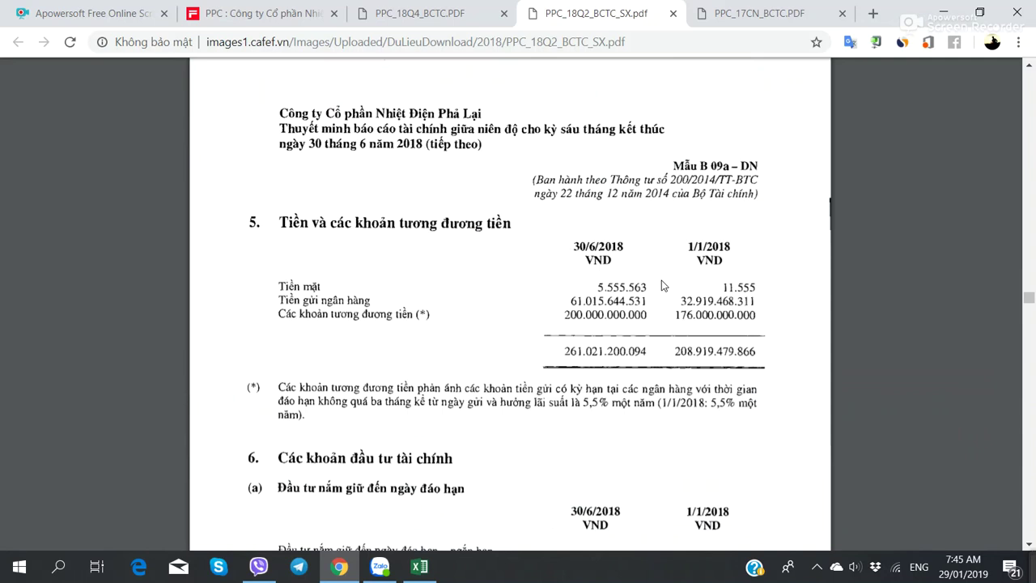
scroll(661, 285, "down", 3)
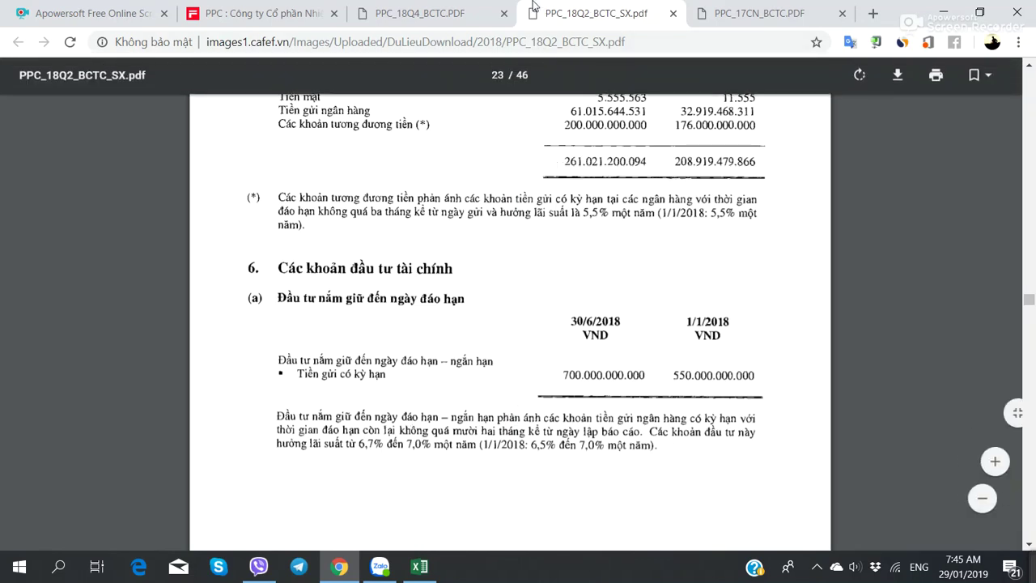
Switch to the PPC workbook in Excel and complete the Tiền amount in G61 as =143+1180
key("ctrl+shift+Tab")
key("alt+Tab")
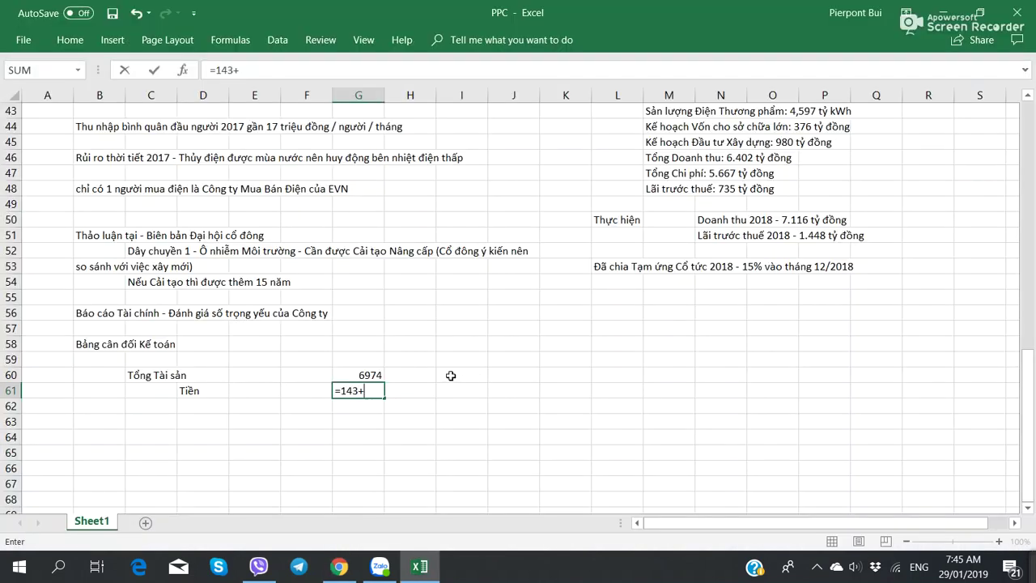
type("1180")
key("Tab")
Calculate the share of Tiền in Tổng Tài sản in H61 with the formula =G61/G60
key("Down")
key("Left")
key("Left")
key("Left")
key("Right")
key("Right")
key("Right")
key("Right")
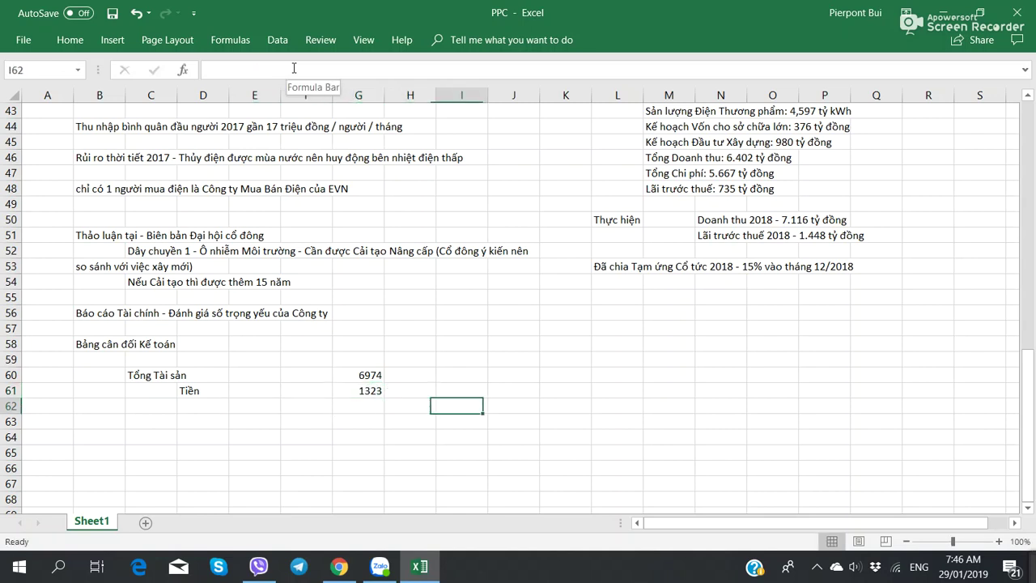
key("Up")
key("Left")
type("=")
key("Left")
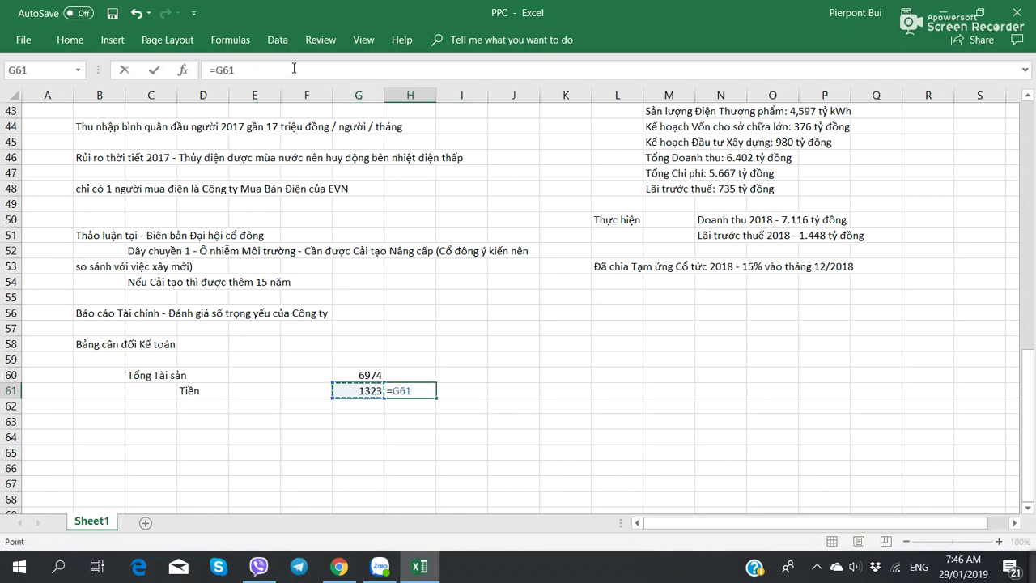
type("/")
key("Up")
key("ctrl+Return")
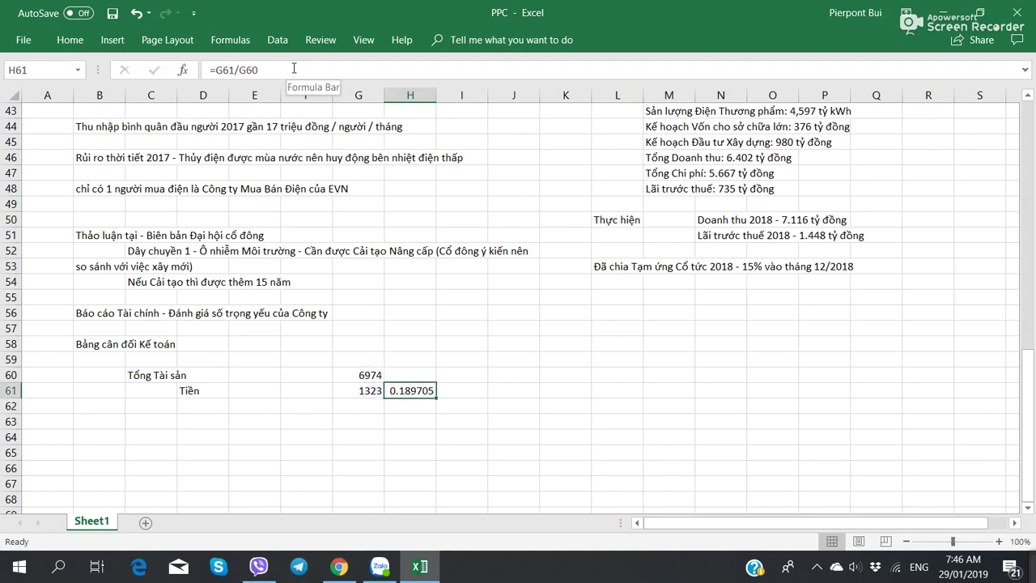
Format the ratio in H61 as a percentage with one decimal place
left_click(75, 42)
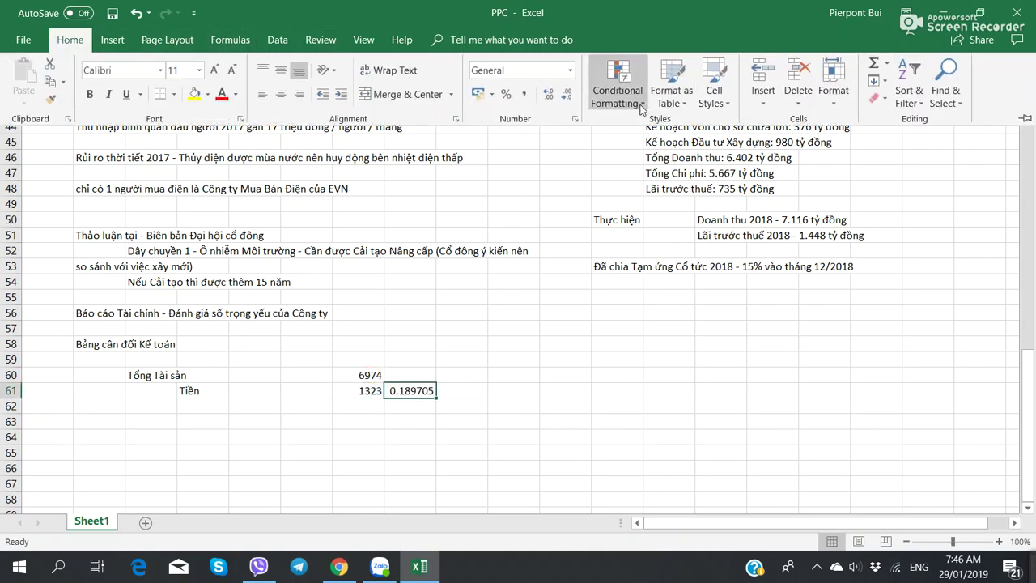
left_click(506, 94)
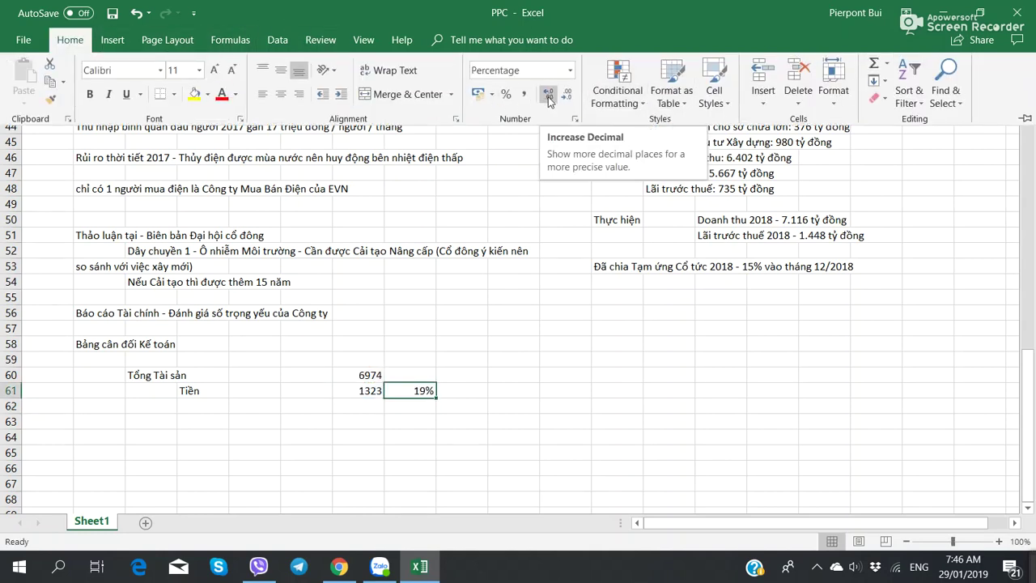
left_click(548, 95)
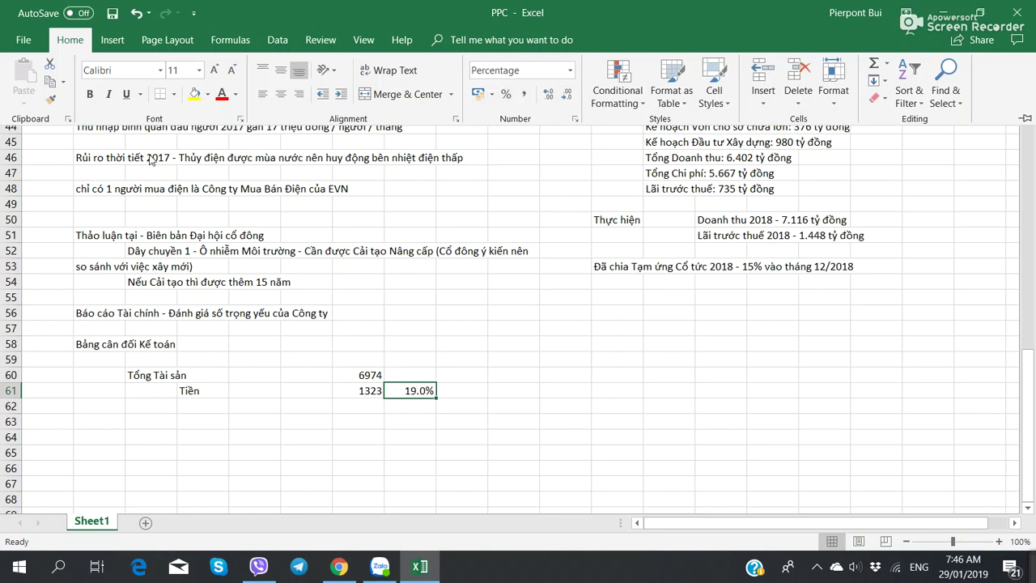
left_click(492, 387)
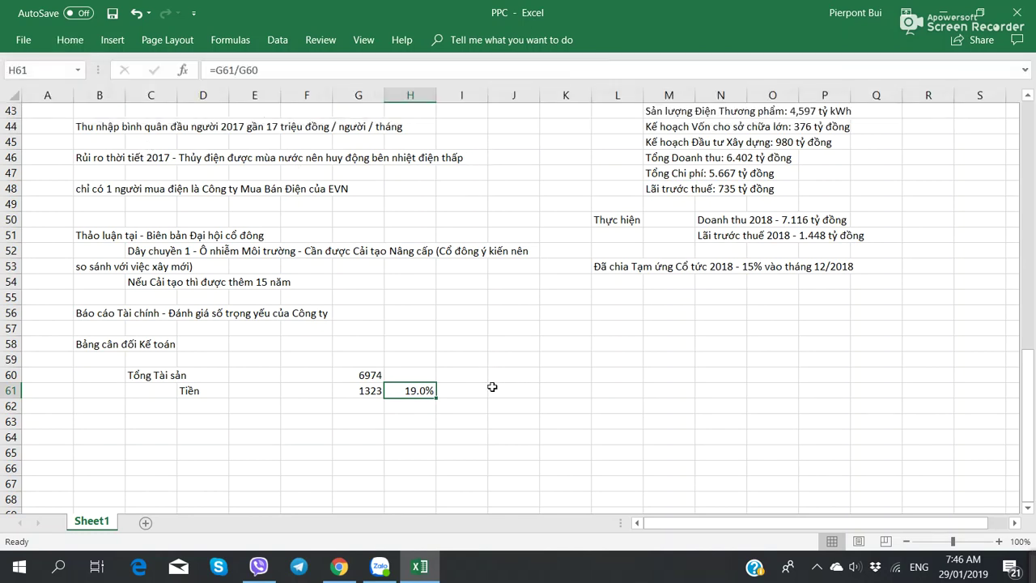
Lock the total-assets row in H61 by changing the formula to =G61/G$60, and move to D62
left_click(268, 73)
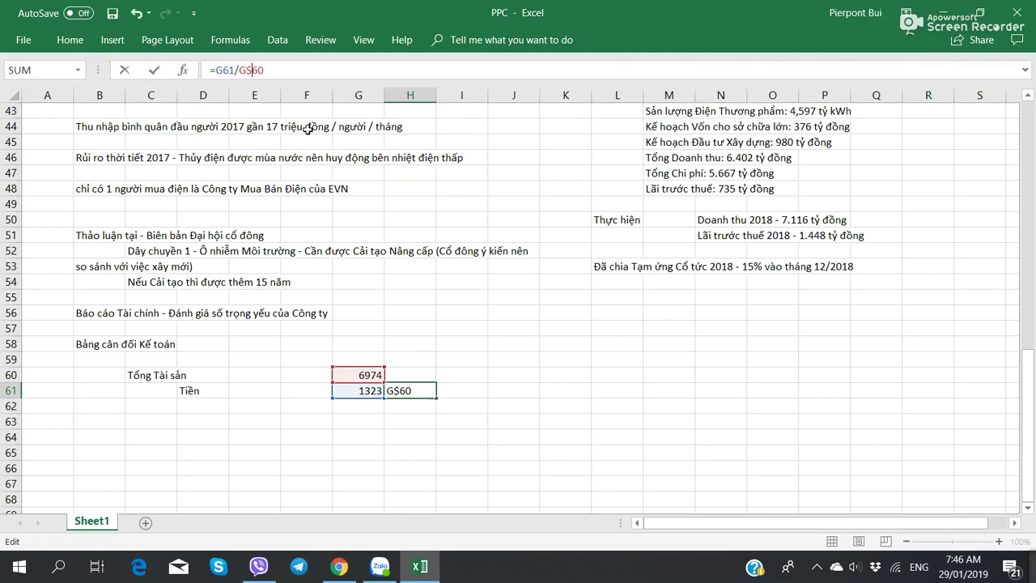
key("Return")
key("Left")
key("Left")
key("Left")
key("Left")
Switch to the browser and review the short-term asset lines in the fourth-quarter 2018 balance sheet and the second-quarter investment notes
key("alt+Tab")
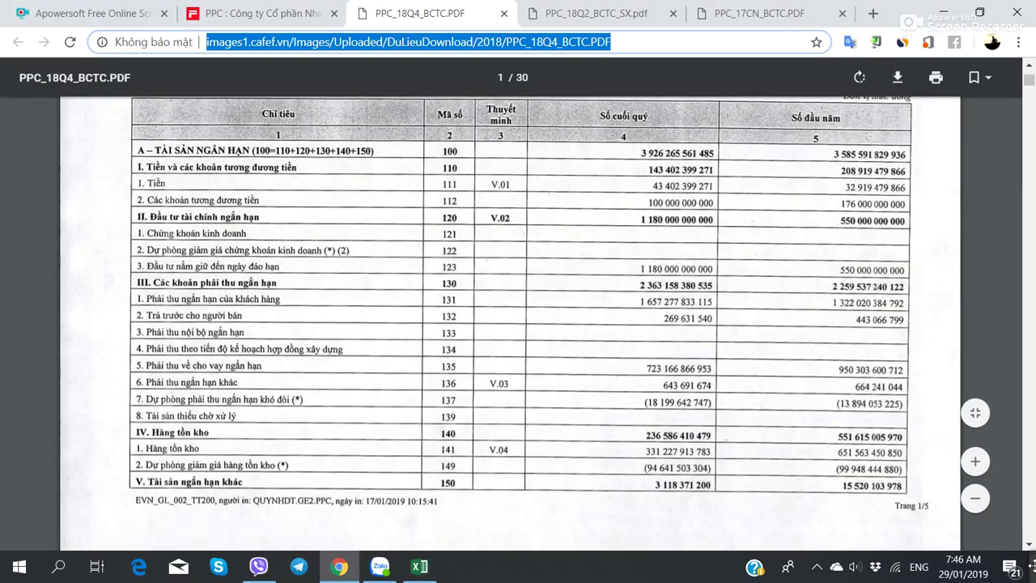
left_click(1001, 491)
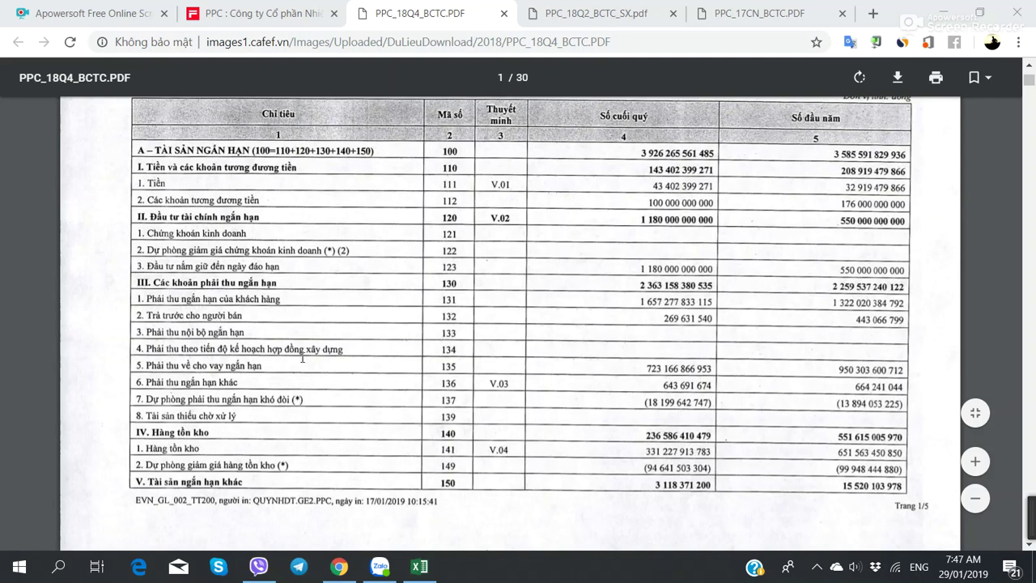
left_click(576, 13)
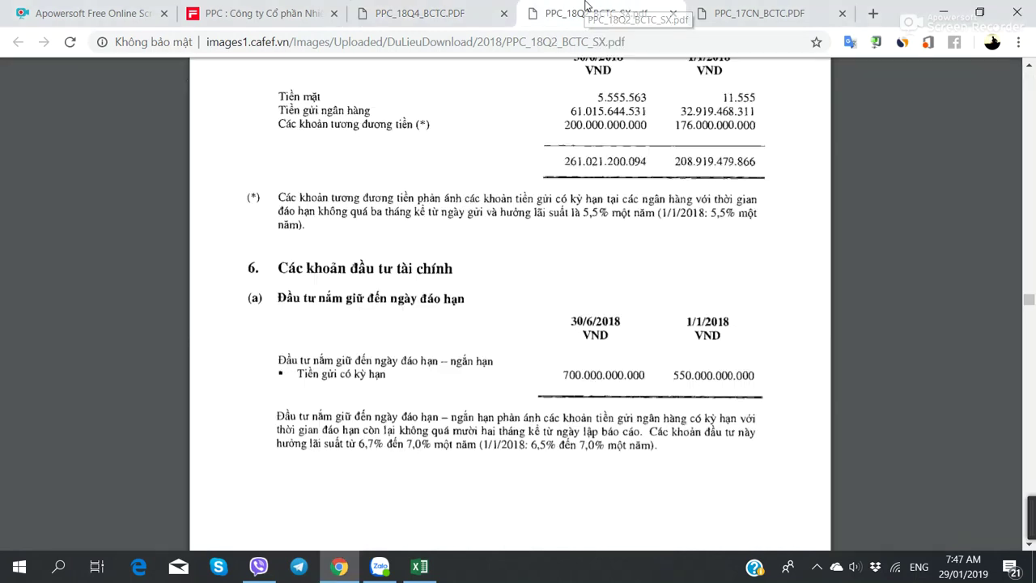
scroll(645, 338, "down", 5)
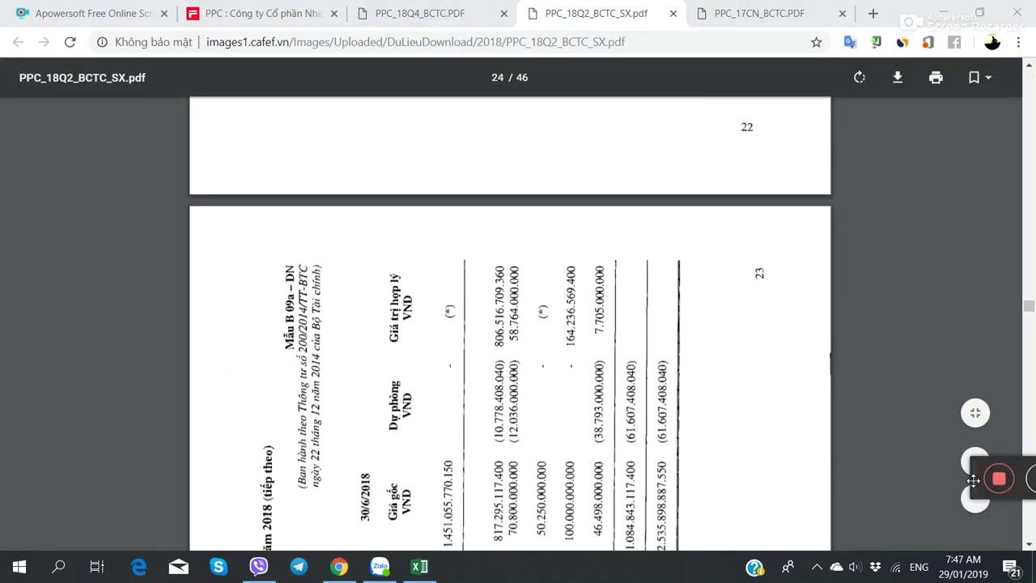
left_click(986, 460)
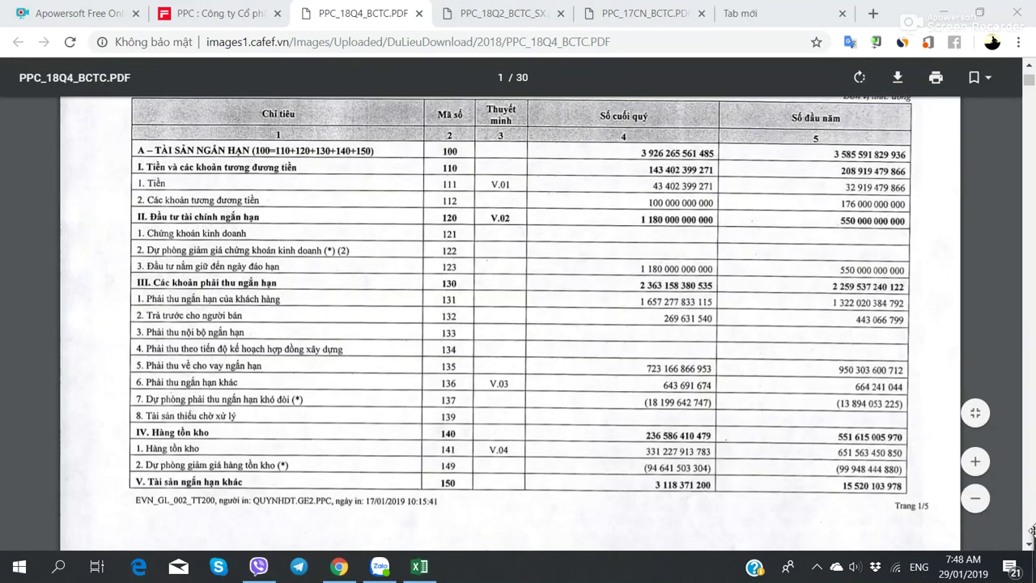
left_click(419, 566)
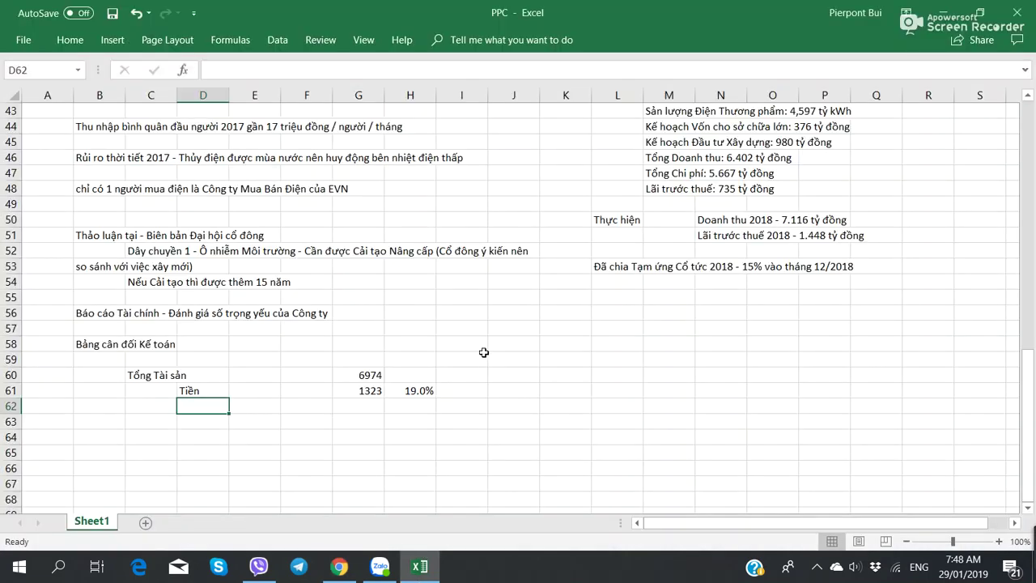
key("alt+Tab")
scroll(439, 321, "up", 2)
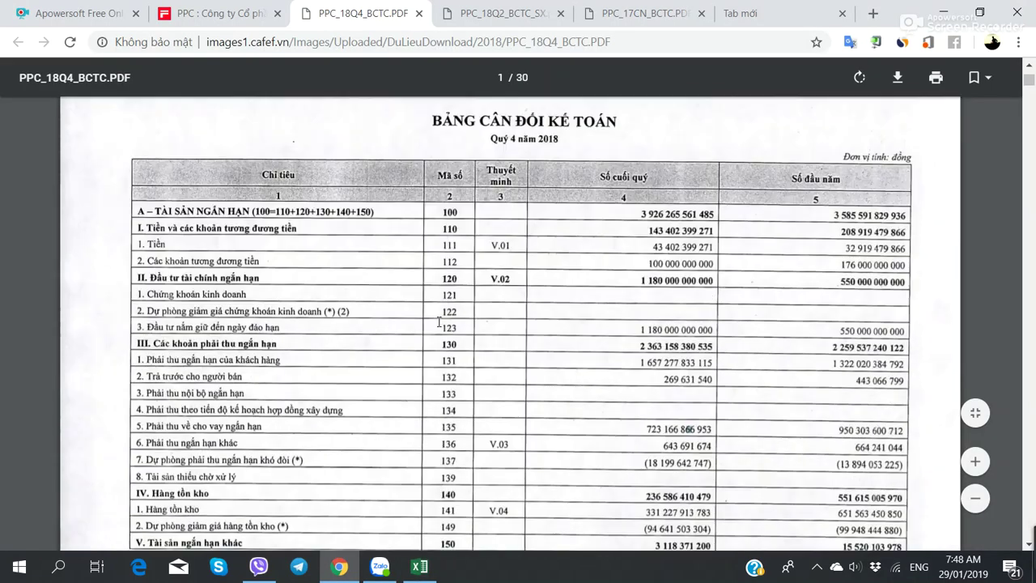
scroll(440, 321, "down", 2)
scroll(439, 322, "up", 1)
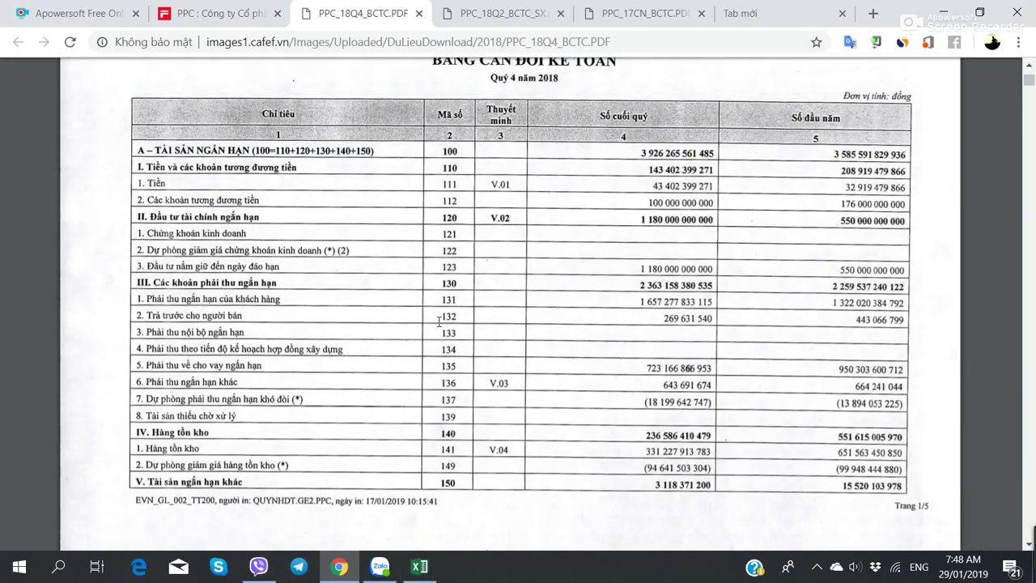
Return to Excel, enter the label "Phải thu" in D62 and move to the amount column of that row
key("alt+Tab")
key("alt+Tab")
key("alt+Tab")
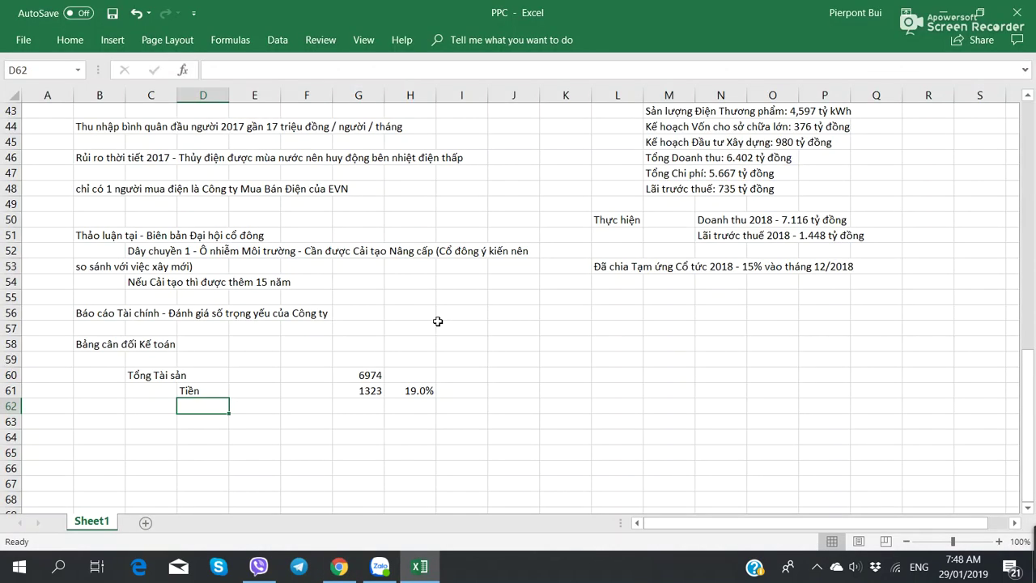
type("Phải thu")
key("Tab")
key("Tab")
key("Tab")
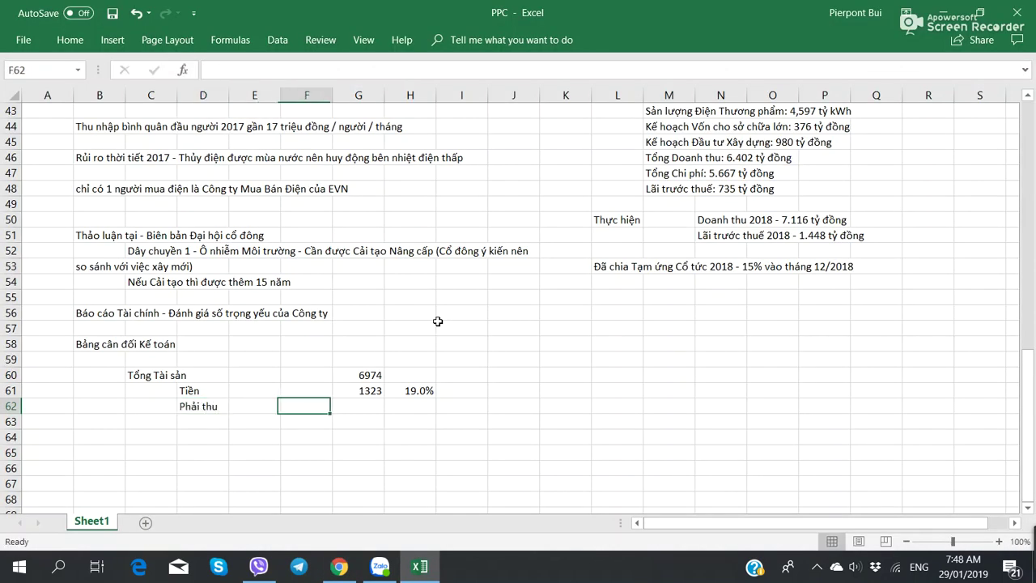
Switch to the browser and examine note 7 of the second-quarter 2018 report on short-term customer and related-party receivables
key("alt+Tab")
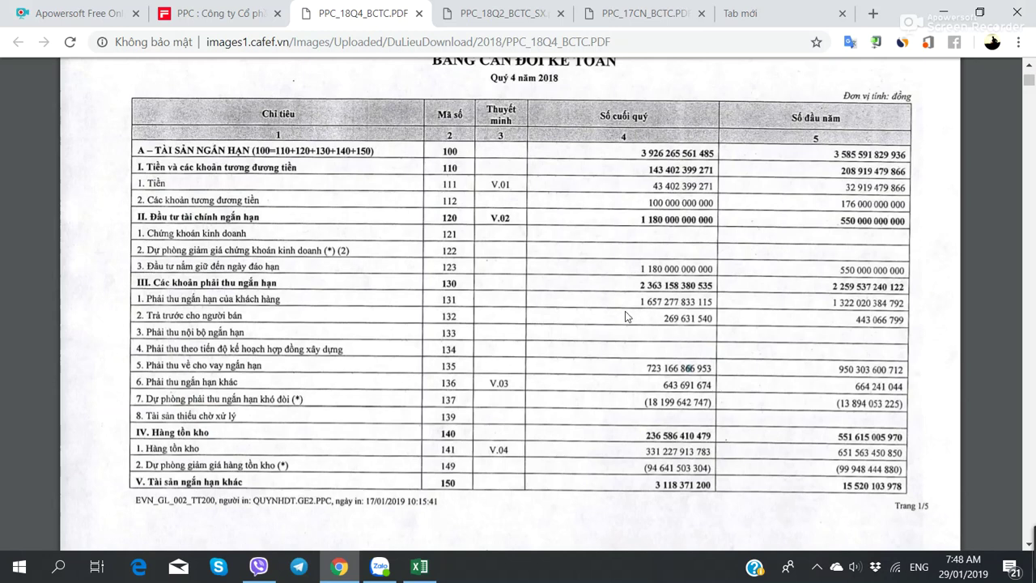
left_click(516, 6)
scroll(392, 272, "down", 15)
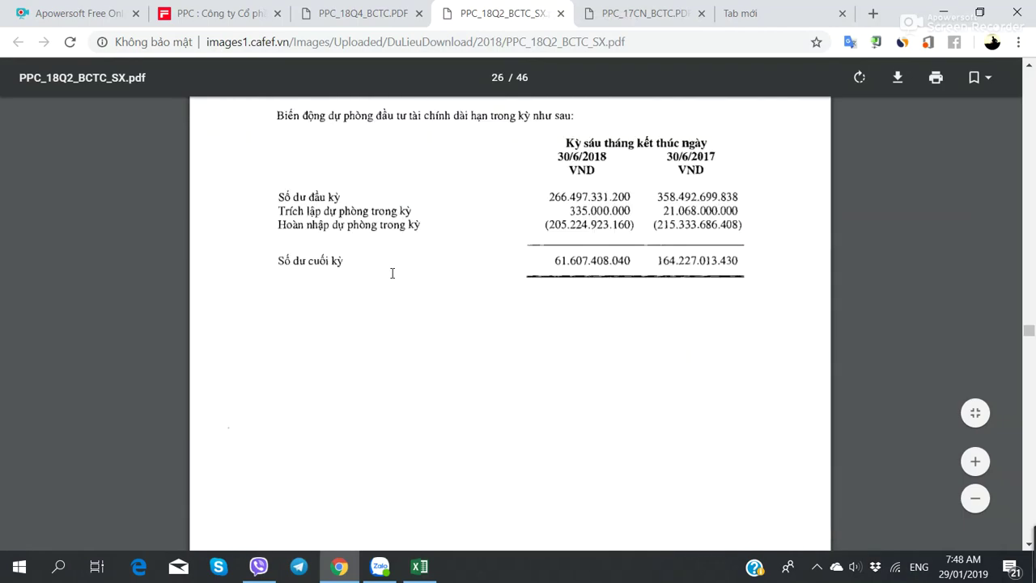
scroll(391, 273, "up", 10)
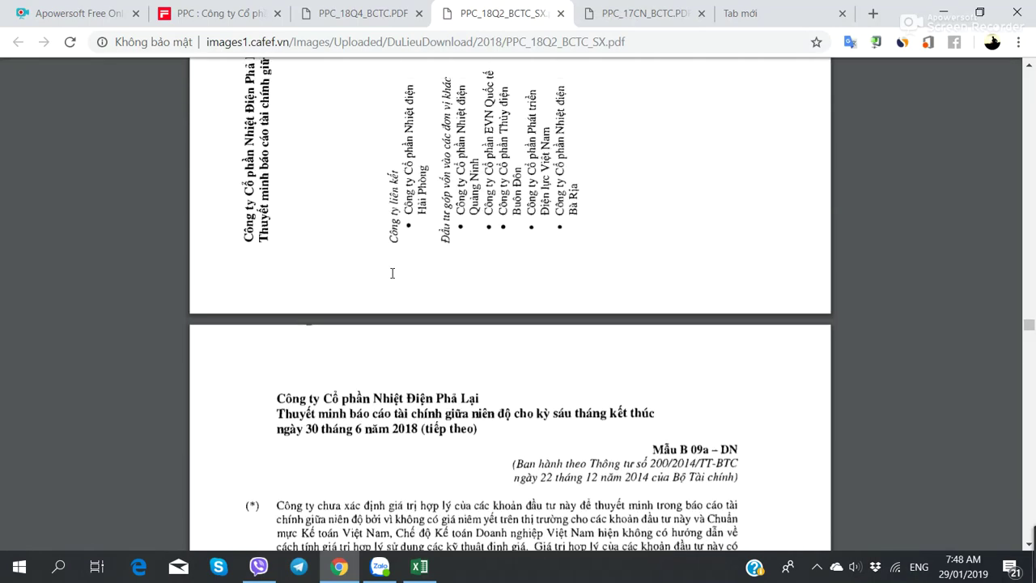
scroll(392, 273, "down", 5)
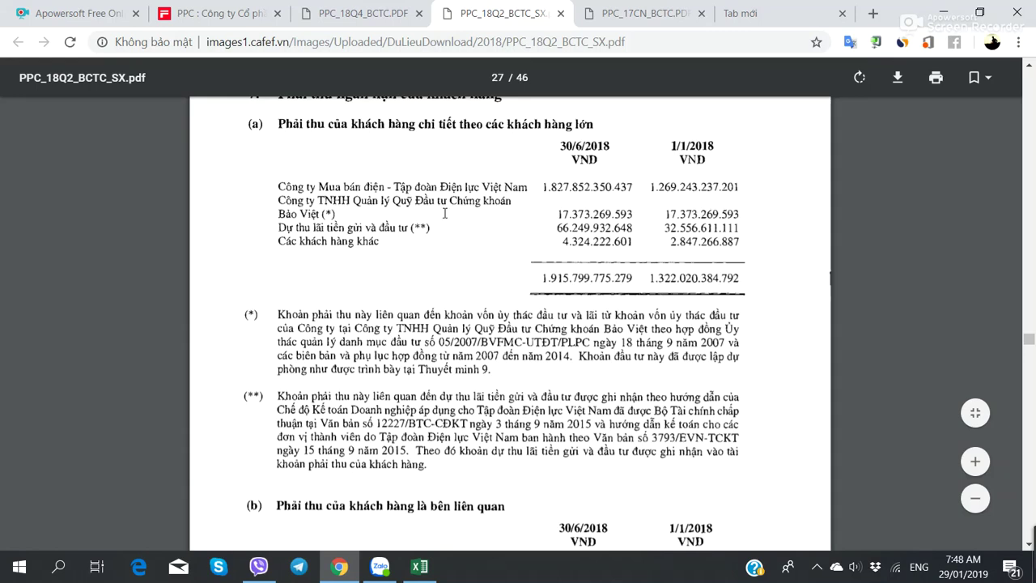
scroll(362, 237, "down", 5)
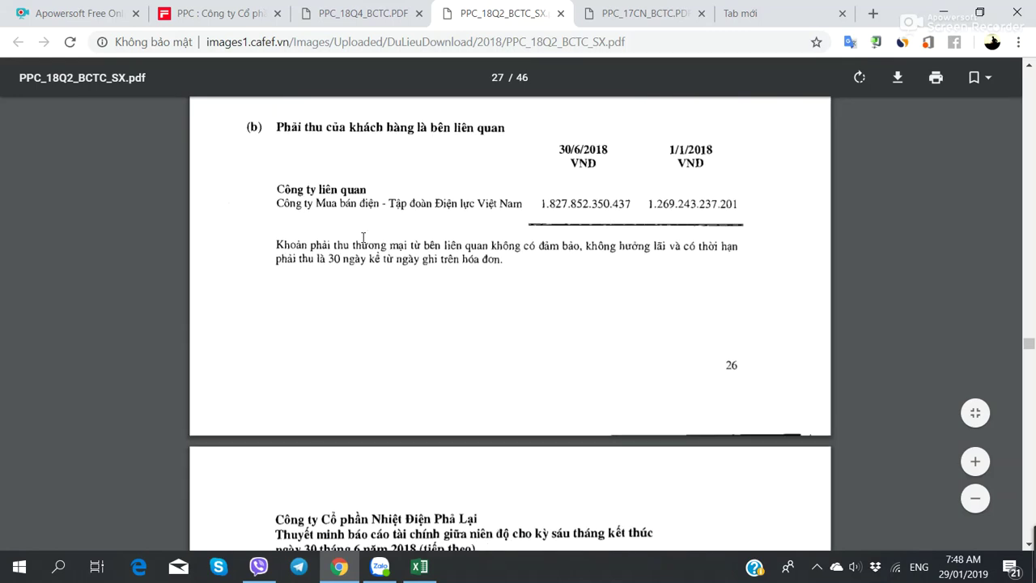
Examine note 8 of the second-quarter 2018 report on short-term and long-term loan receivables and their terms
scroll(363, 236, "down", 5)
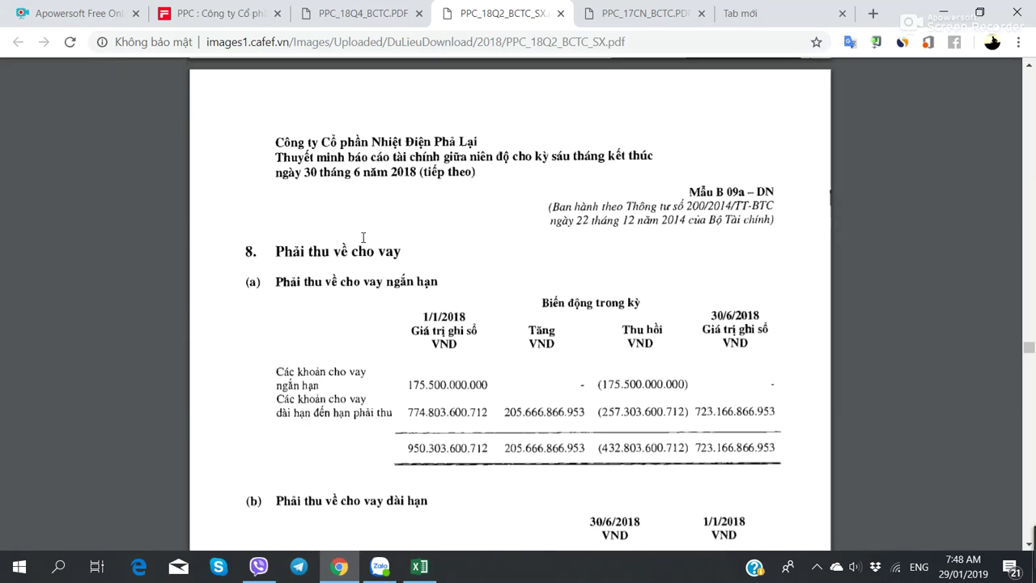
scroll(362, 236, "down", 3)
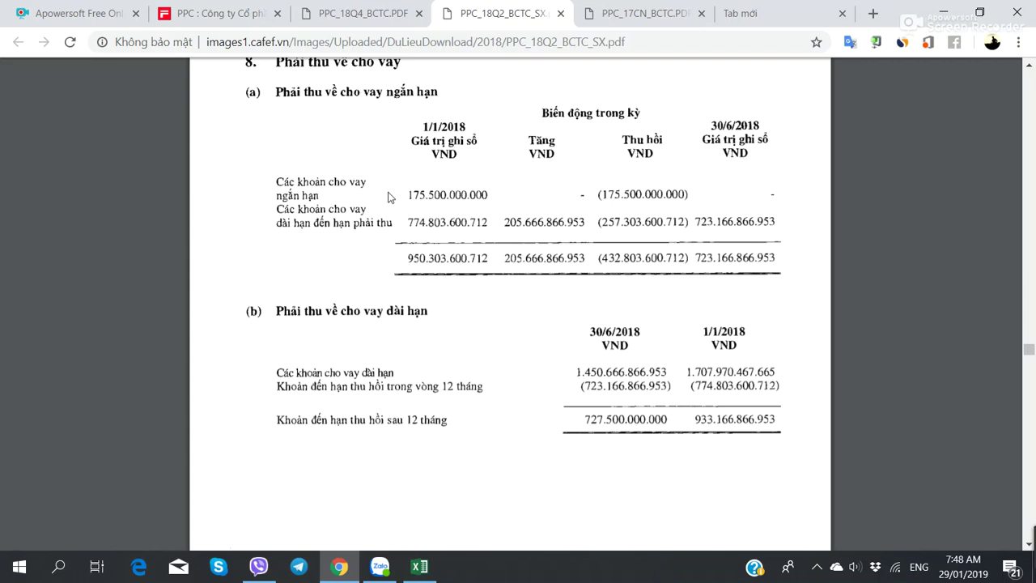
scroll(389, 197, "down", 10)
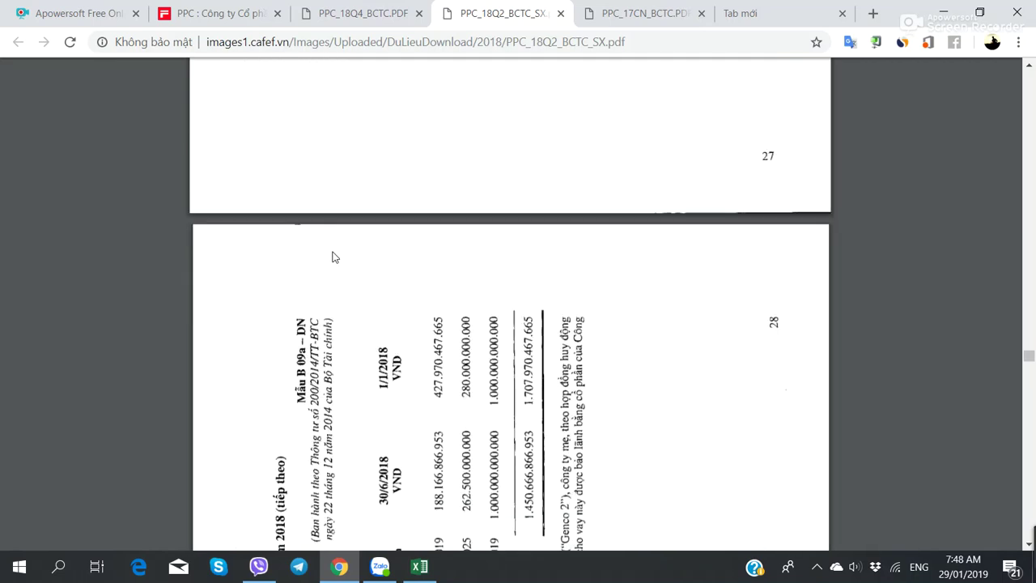
scroll(334, 256, "down", 2)
scroll(334, 256, "up", 15)
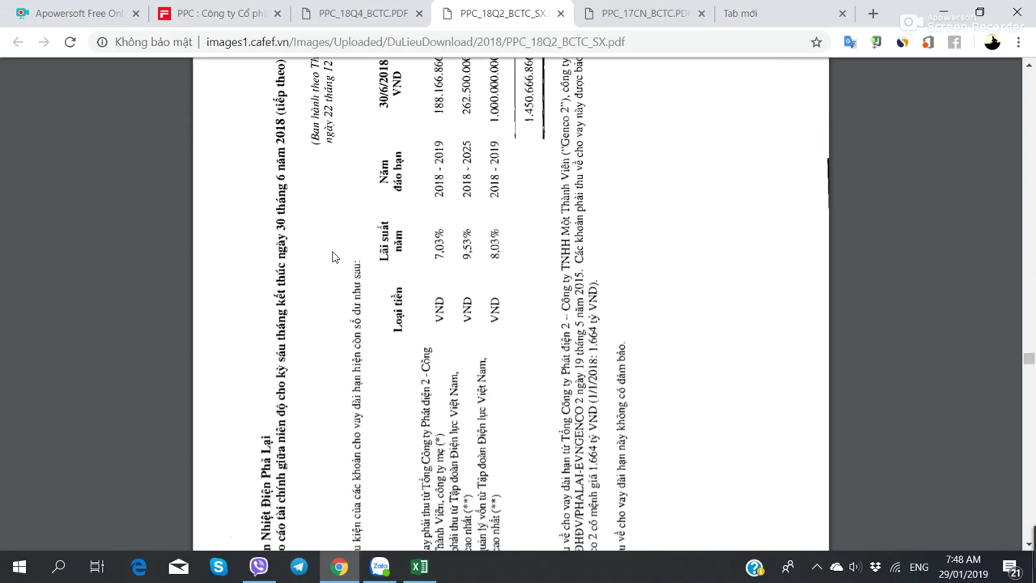
scroll(334, 256, "up", 2)
Look up the short-term receivables in the fourth-quarter 2018 balance sheet and enter 2363 in G62 of the Excel sheet
key("alt+Tab")
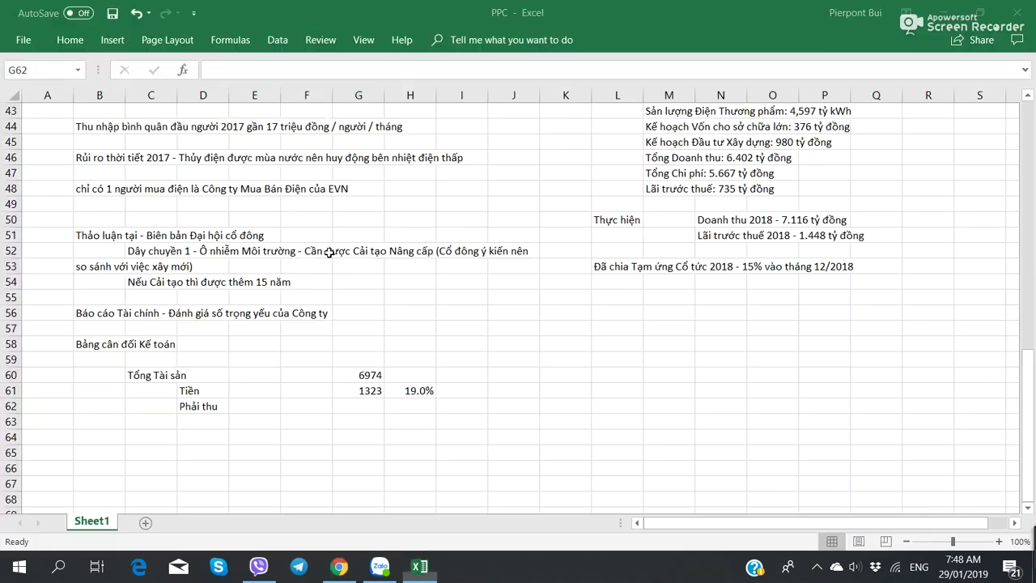
key("alt+Tab")
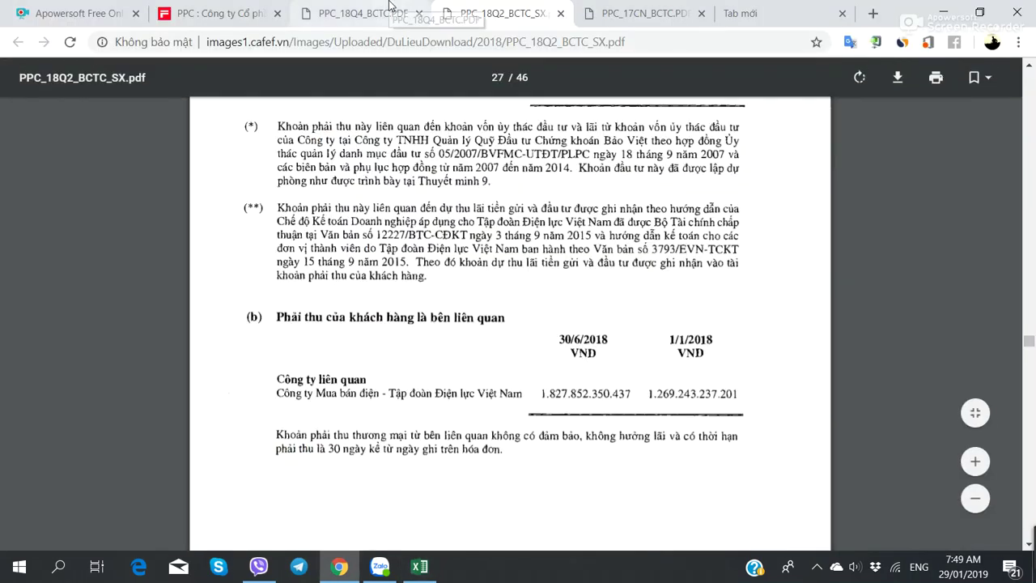
key("alt+Tab")
key("alt+Tab")
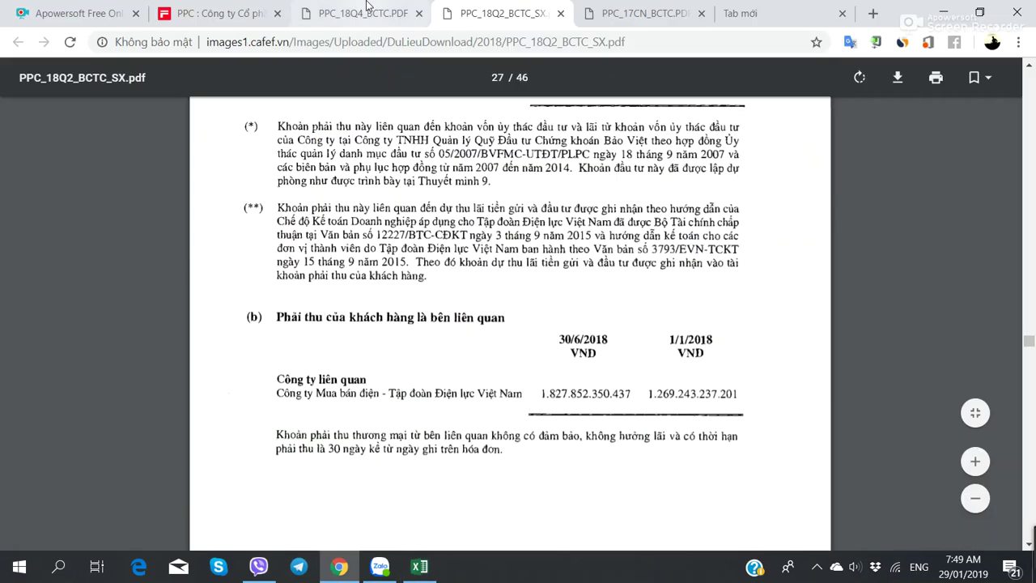
left_click(363, 13)
key("alt+Tab")
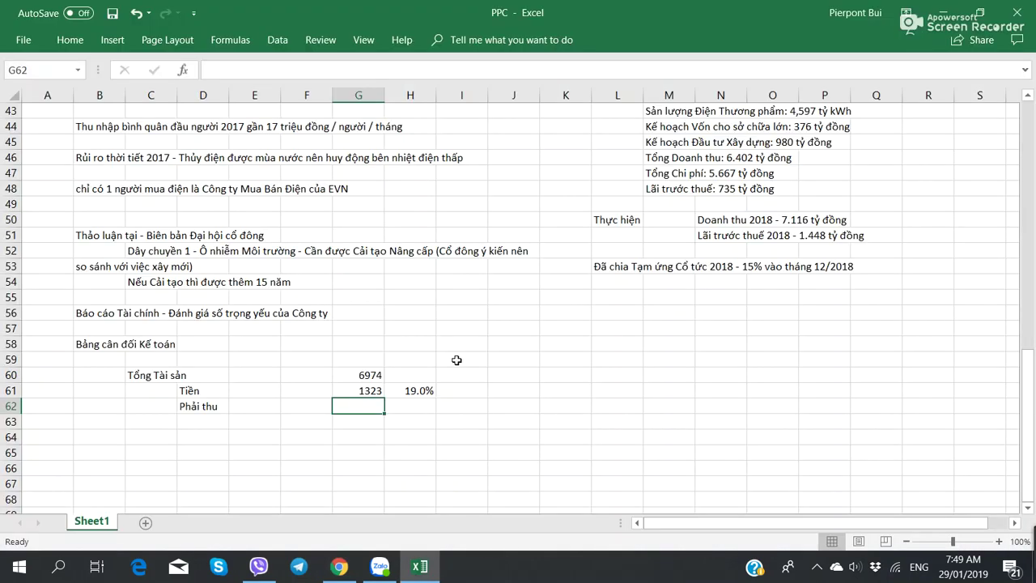
key("alt+Tab")
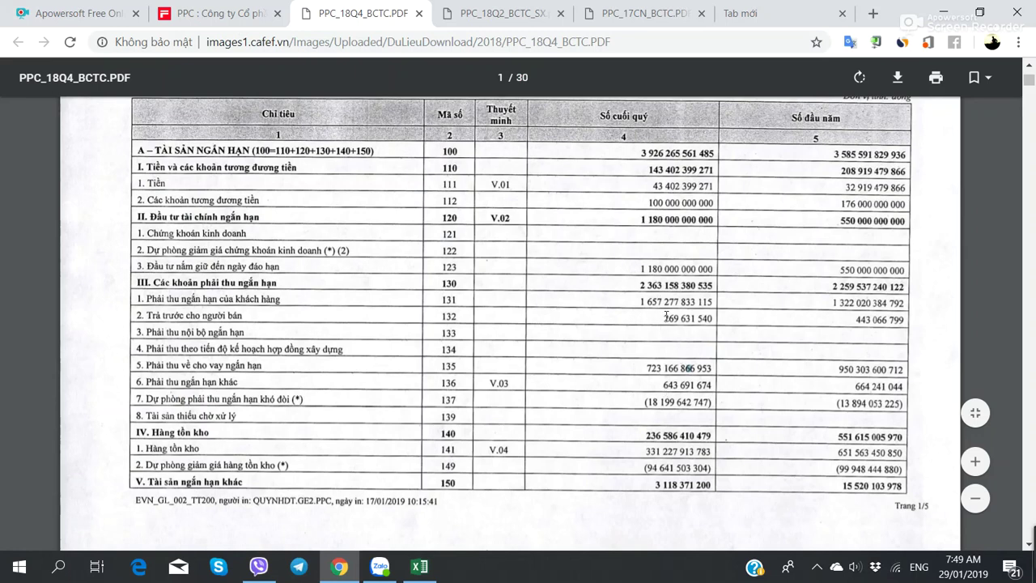
key("alt+Tab")
type("2363")
key("Tab")
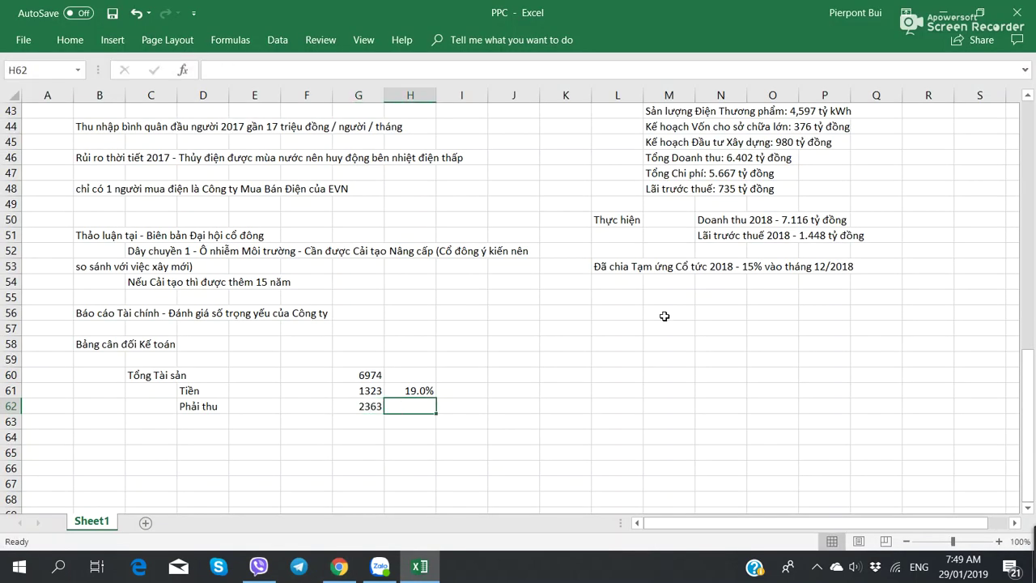
Calculate the receivables' share of total assets in H62 with =G62/G$60 and move to D63
type("=G62/G$60")
key("Return")
key("Left")
key("Left")
key("Left")
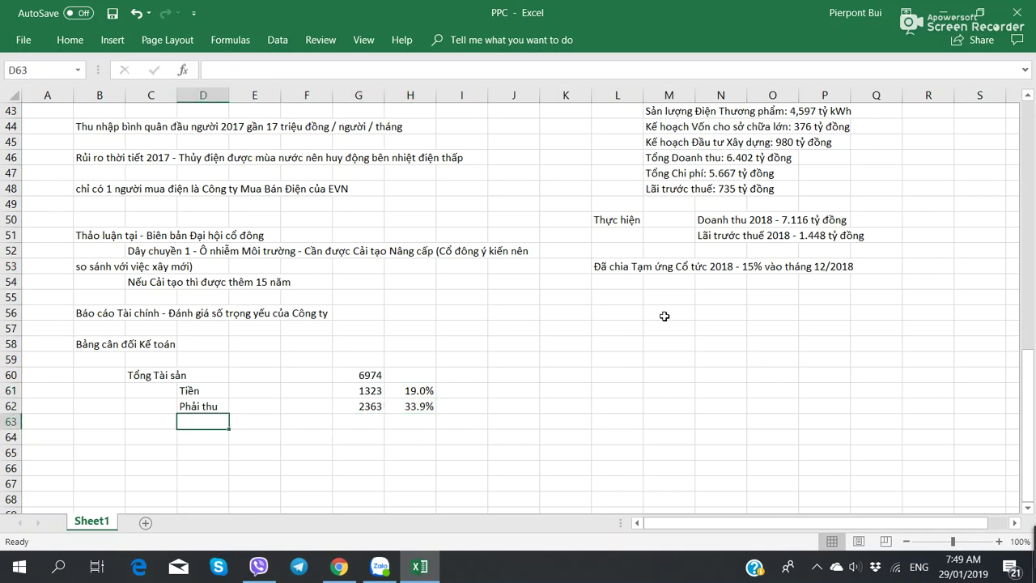
Check the inventory lines of the fourth-quarter balance sheet in the browser, then label D63 "Hàng tồn kho" in Excel and move to G63
key("alt+Tab")
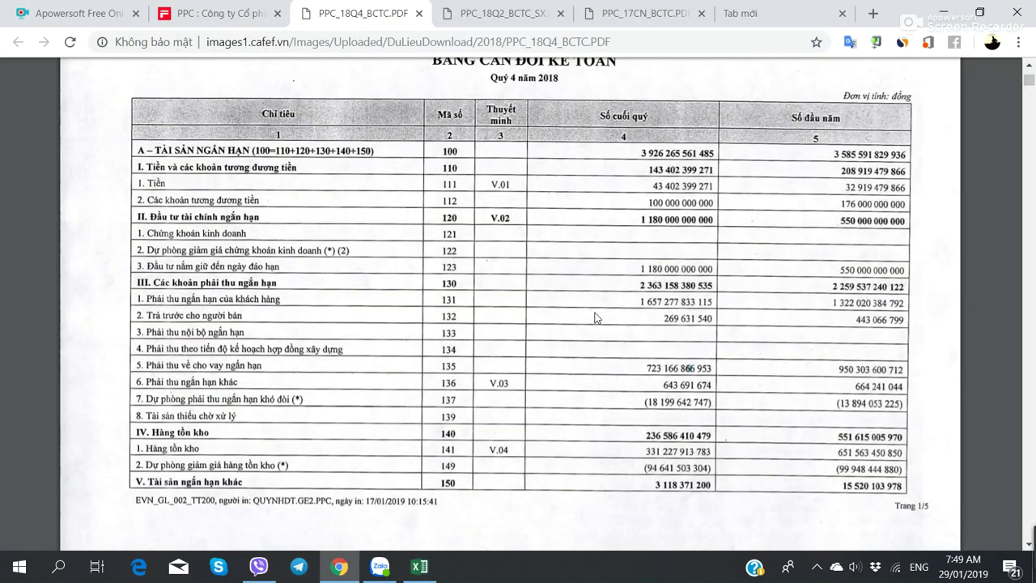
scroll(595, 318, "down", 2)
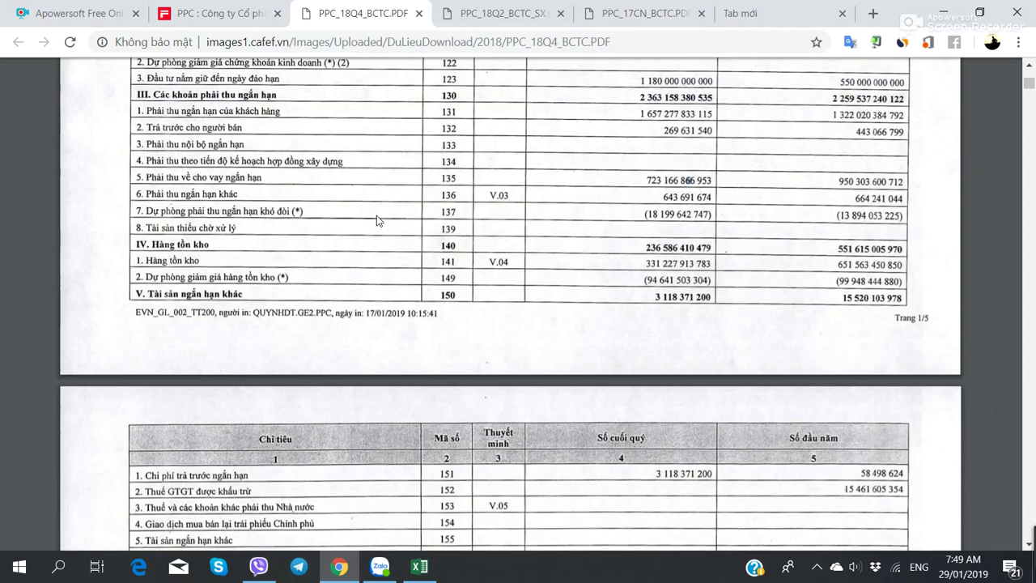
key("alt+Tab")
key("alt+Tab")
key("alt+Tab")
type("Hàng tôn")
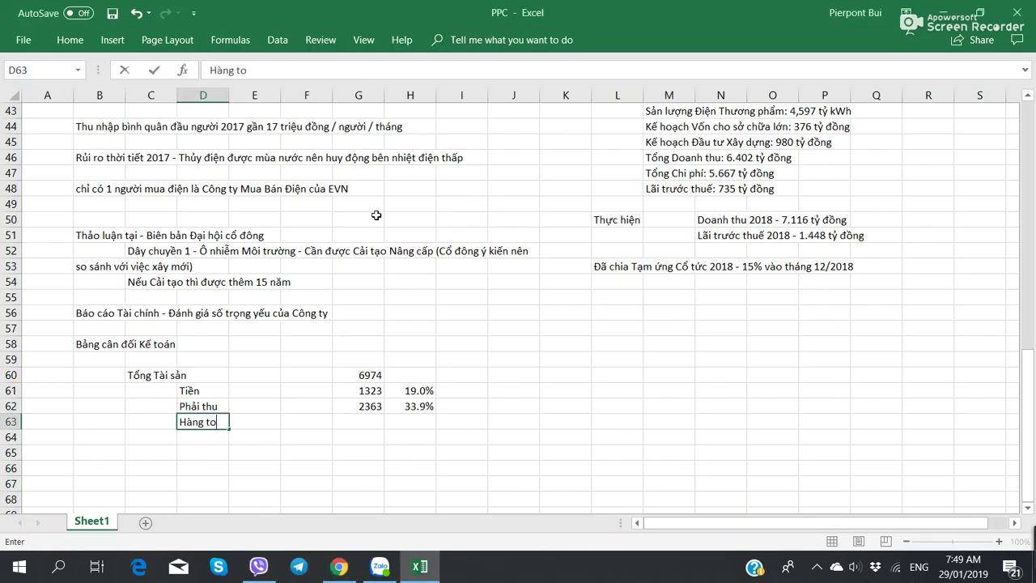
type("f kho")
key("Right")
key("Right")
key("Right")
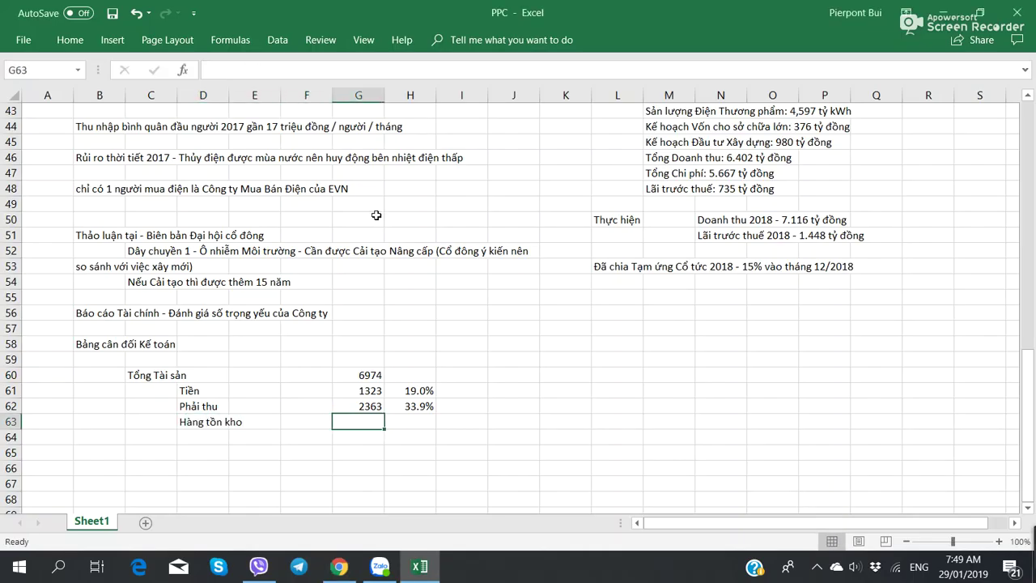
Consult the inventory total in the fourth-quarter balance sheet and enter 236 in G63
key("alt+Tab")
key("alt+Tab")
type("236")
key("Right")
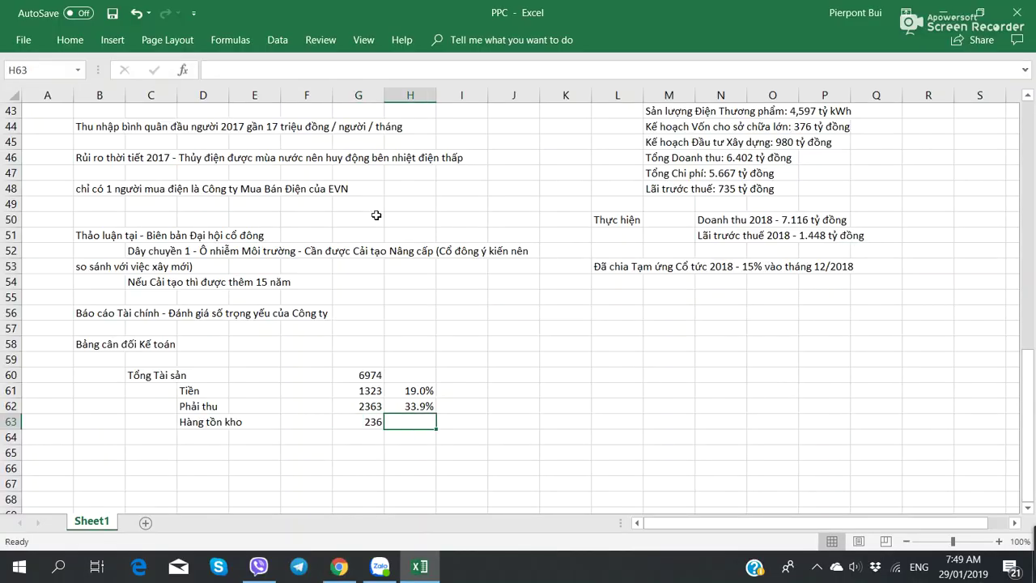
Fill the share formula from H62 down to H63 and move to the row below the inventory line
key("Up")
key("shift+Down")
key("ctrl+d")
key("Down")
key("Left")
key("Left")
key("Left")
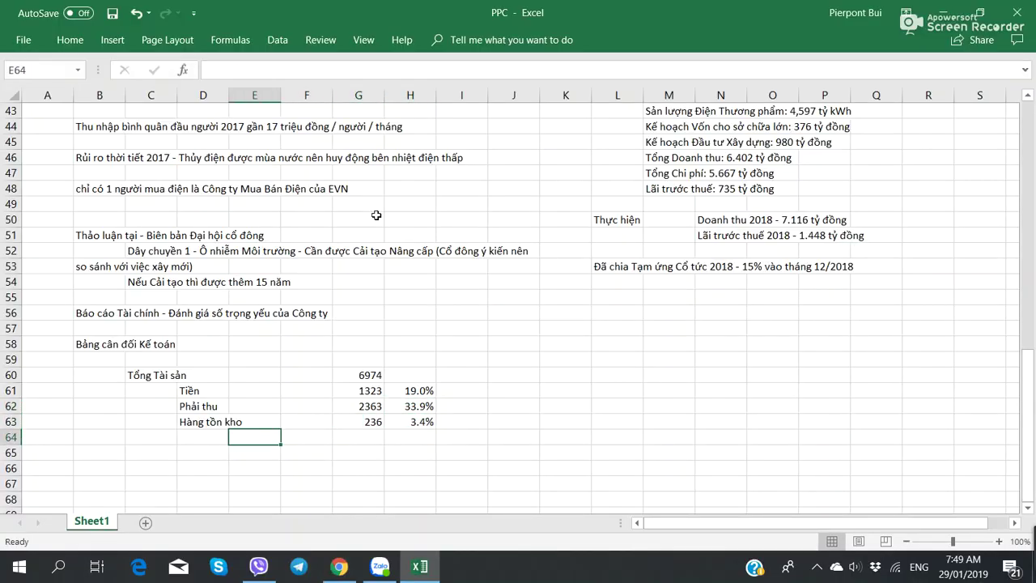
key("Left")
Look up the long-term receivables in the fourth-quarter balance sheet and change G62 in Excel to =2363+210
key("alt+Tab")
scroll(376, 221, "down", 8)
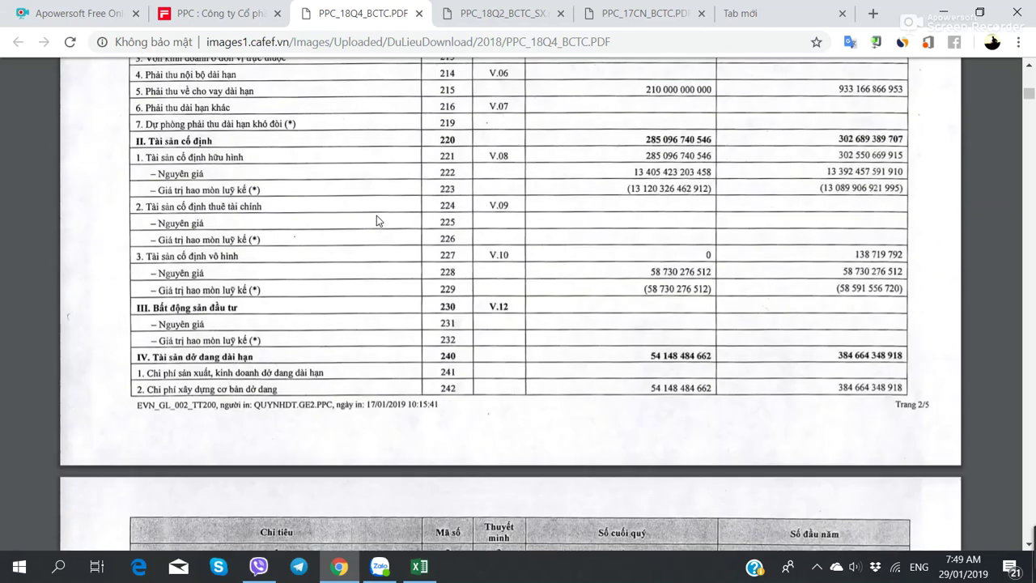
scroll(377, 220, "up", 3)
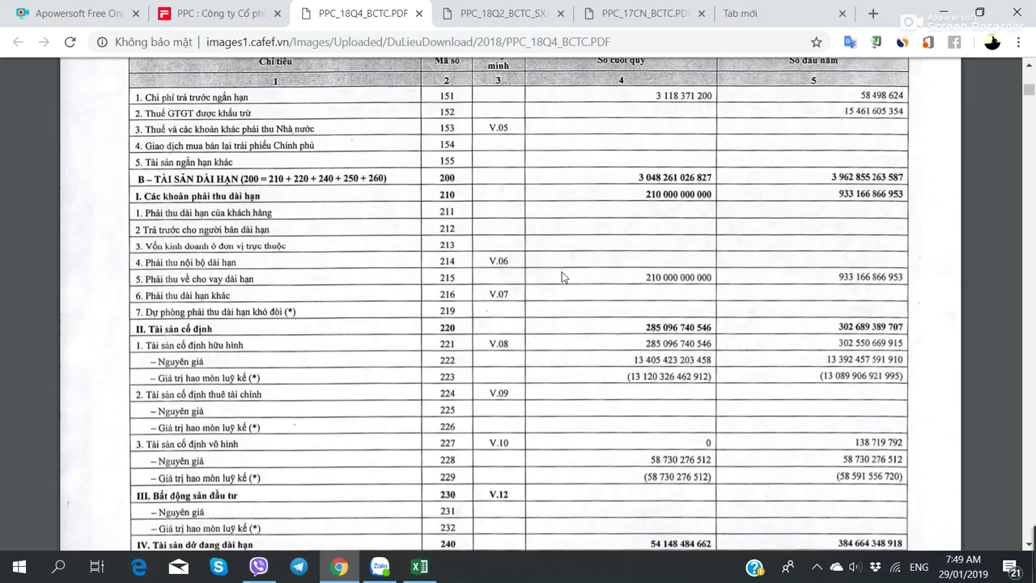
key("alt+Tab")
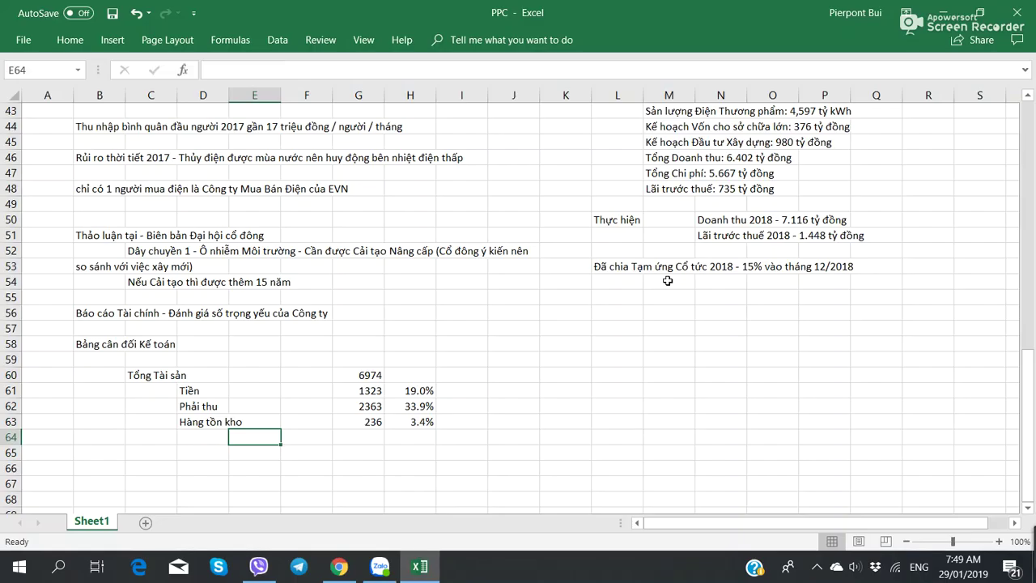
key("Up")
key("Up")
key("Right")
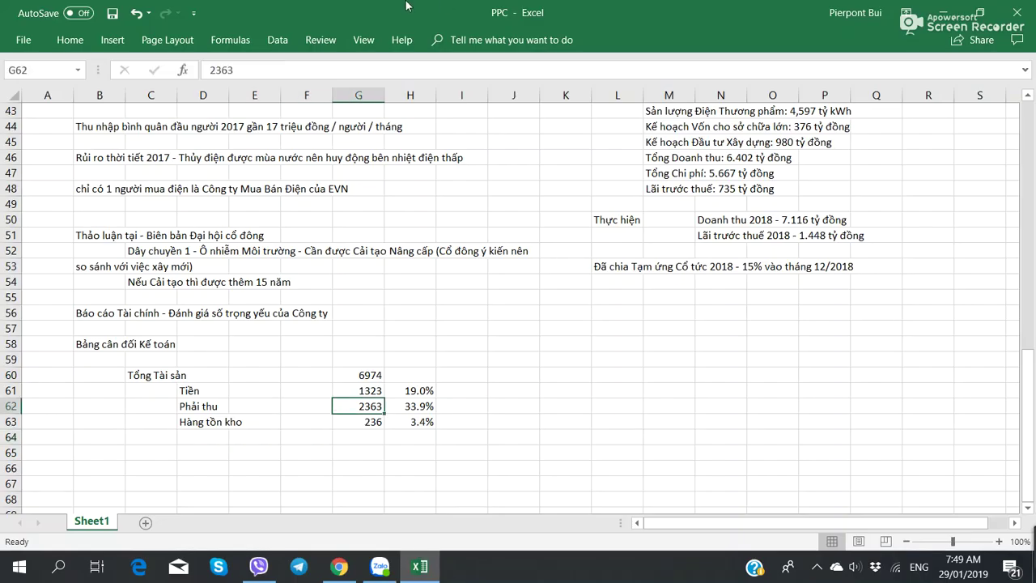
left_click(389, 71)
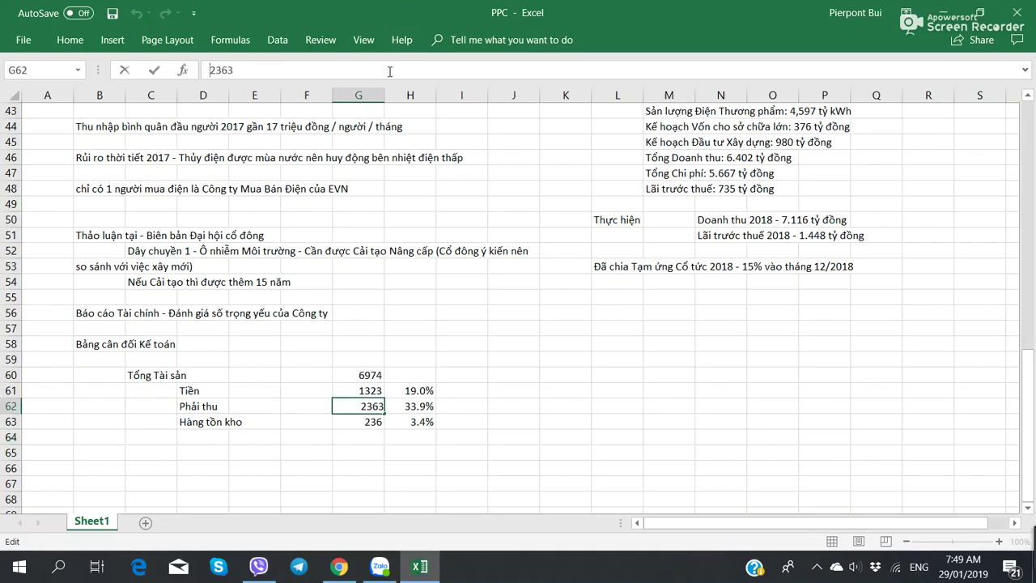
type("=")
type("+210")
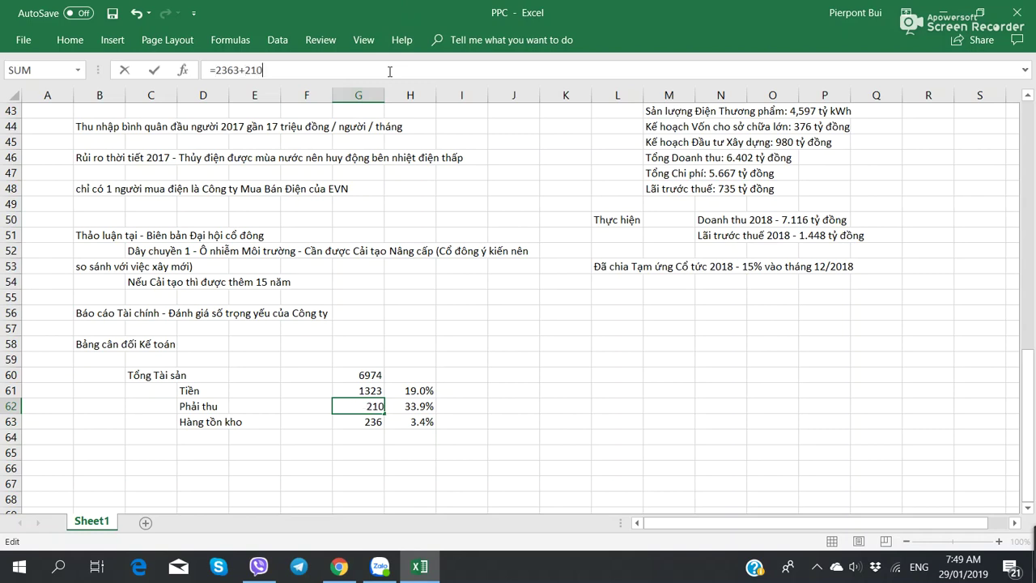
key("Return")
Insert an empty row above the "Hàng tồn kho" row and move to D63
key("Right")
key("Left")
key("Left")
key("Left")
key("Left")
key("alt+Tab")
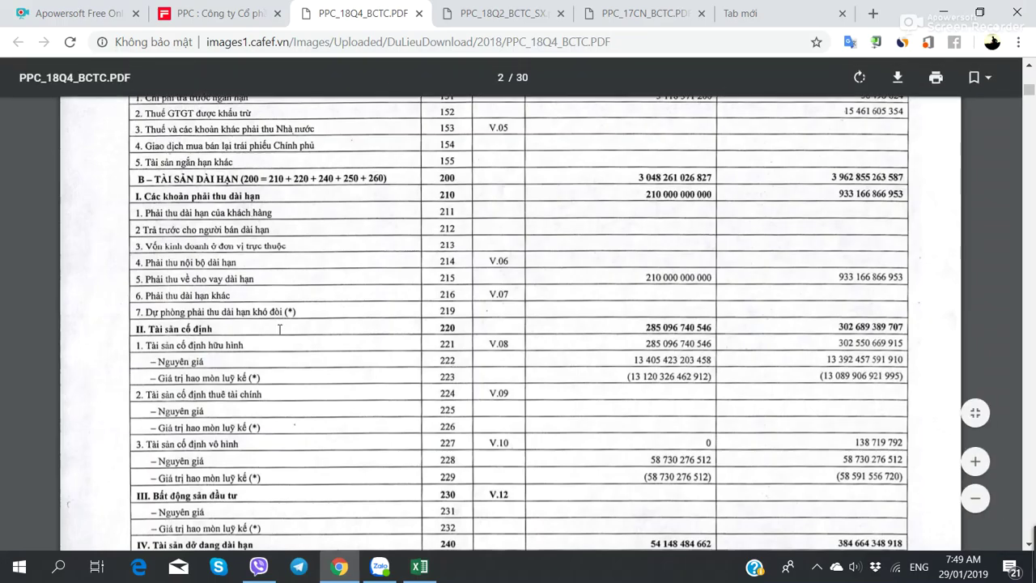
key("alt+Tab")
right_click(21, 426)
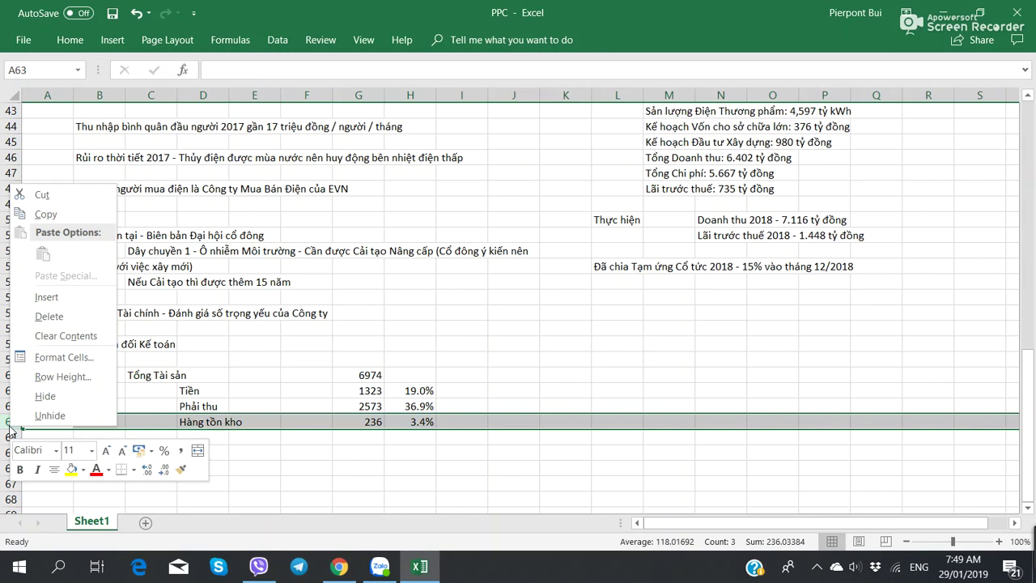
left_click(72, 297)
key("Right")
key("Right")
key("Right")
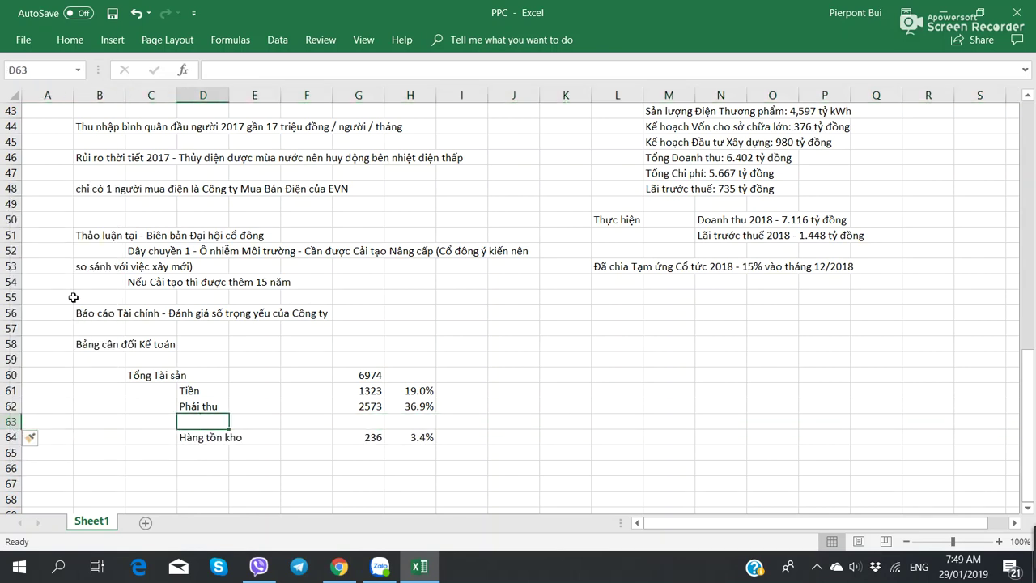
Check the receivable types in the fourth-quarter balance sheet and extend the D62 label to "Phải thu khách hàng"
key("Up")
key("F2")
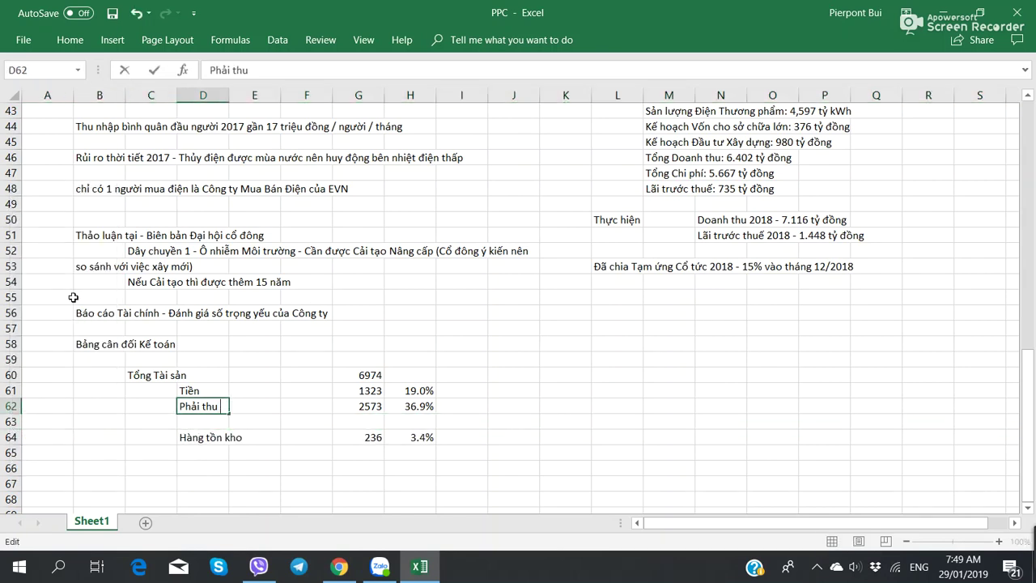
key("alt+Tab")
scroll(518, 300, "up", 10)
scroll(518, 299, "down", 2)
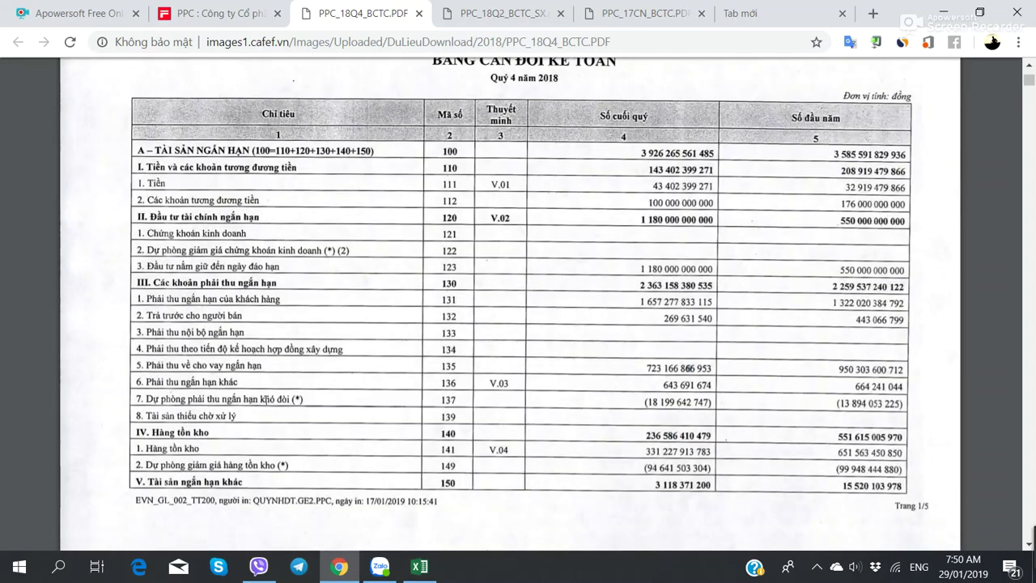
key("alt+Tab")
key("alt+Tab")
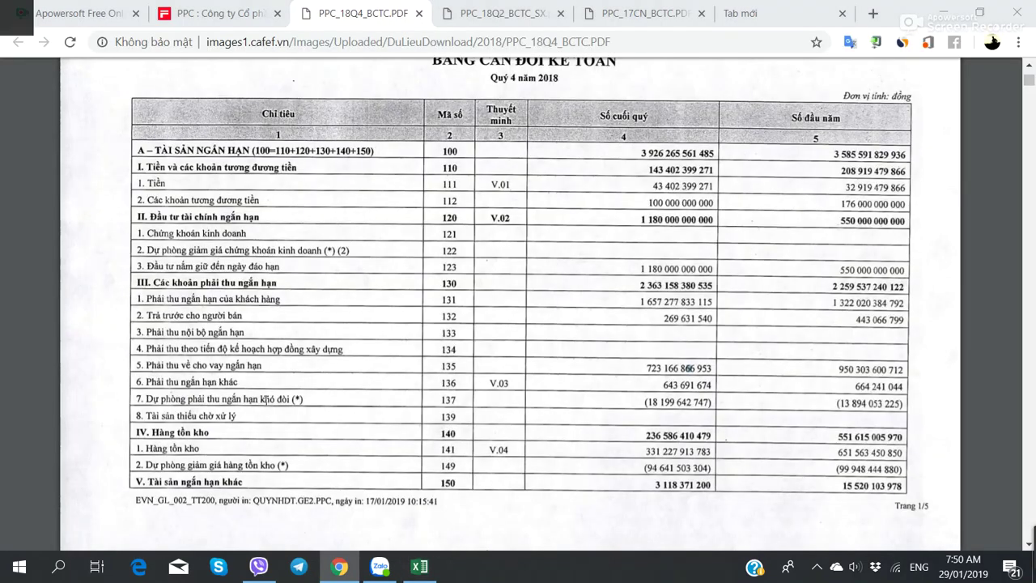
key("alt+Tab")
type("khách hàng")
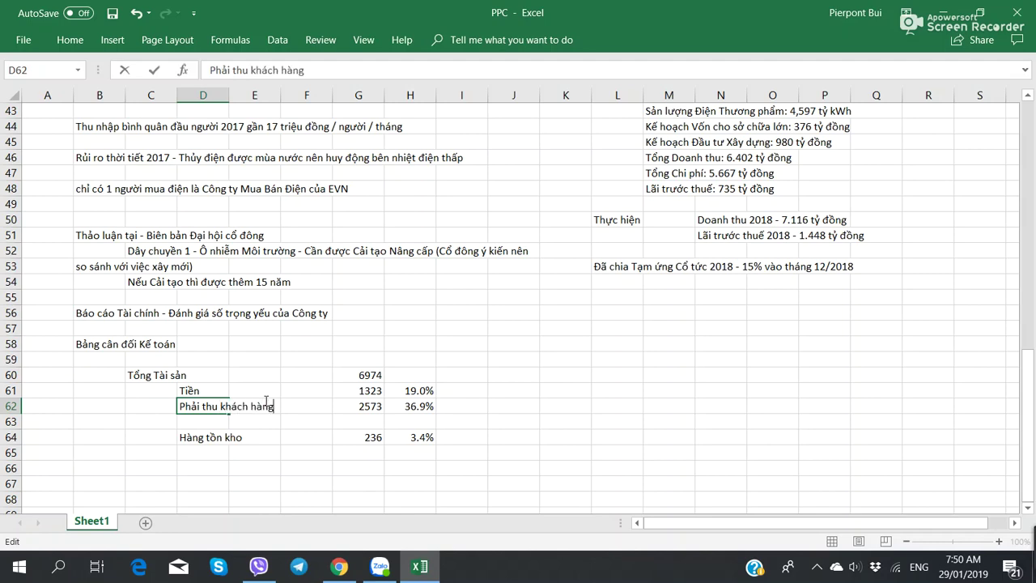
key("Return")
Enter the label "Phải thu cho vay" in D63 for the loan receivables
key("alt+Tab")
key("alt+Tab")
type("Phải cho vay")
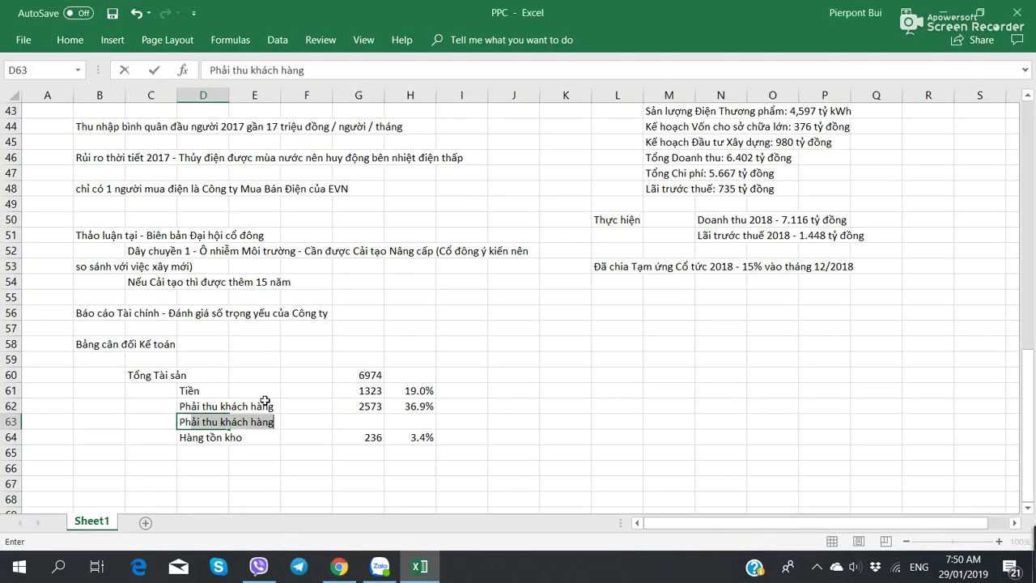
key("BackSpace")
key("BackSpace")
key("BackSpace")
key("BackSpace")
key("BackSpace")
key("BackSpace")
key("BackSpace")
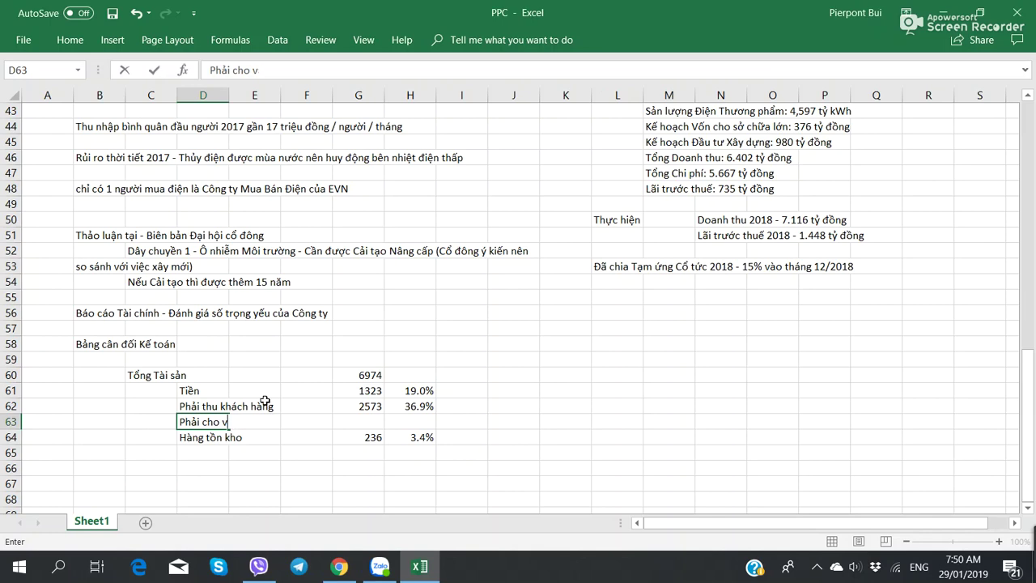
type("thu cho vay")
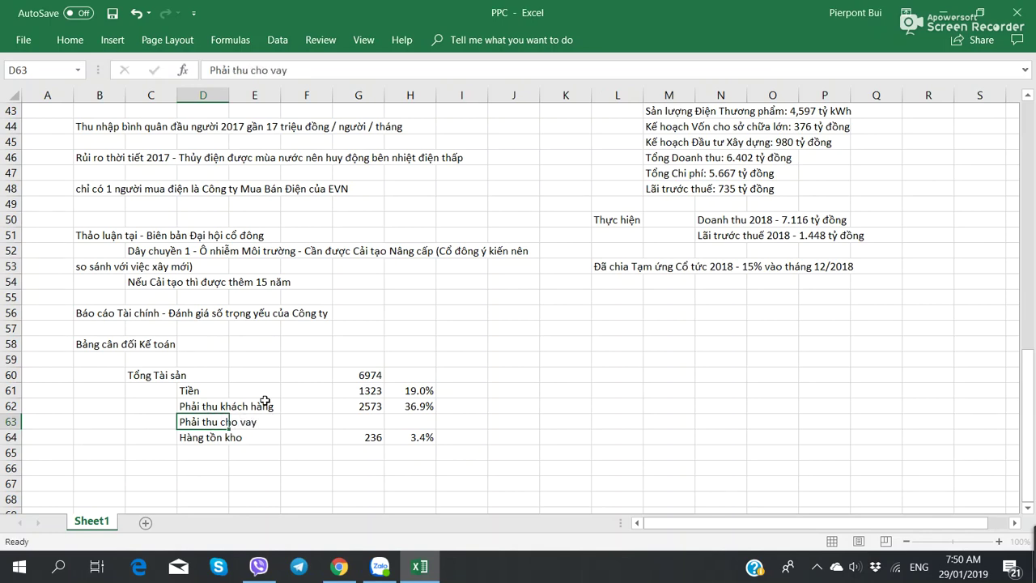
Look up the short-term customer receivables in the fourth-quarter balance sheet and set G62 in Excel to 1657
key("Tab")
key("Right")
key("Right")
key("Up")
key("alt+Tab")
key("alt+Tab")
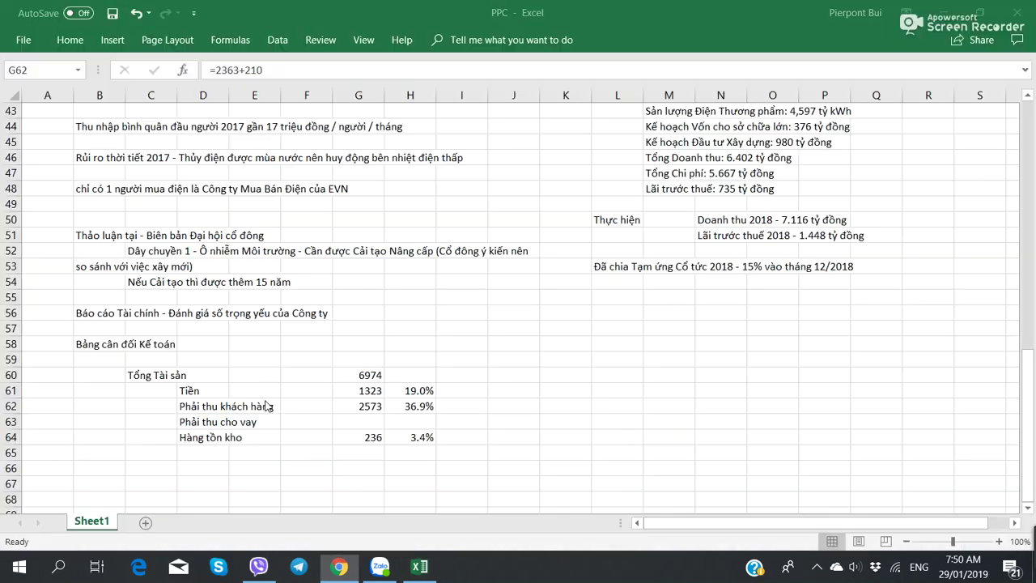
key("alt+Tab")
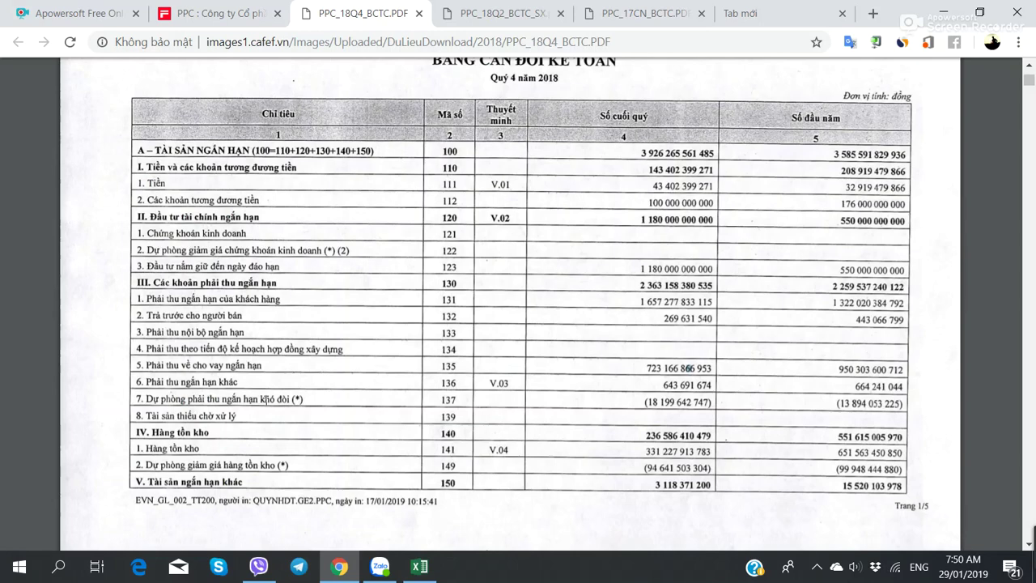
key("alt+Tab")
type("57")
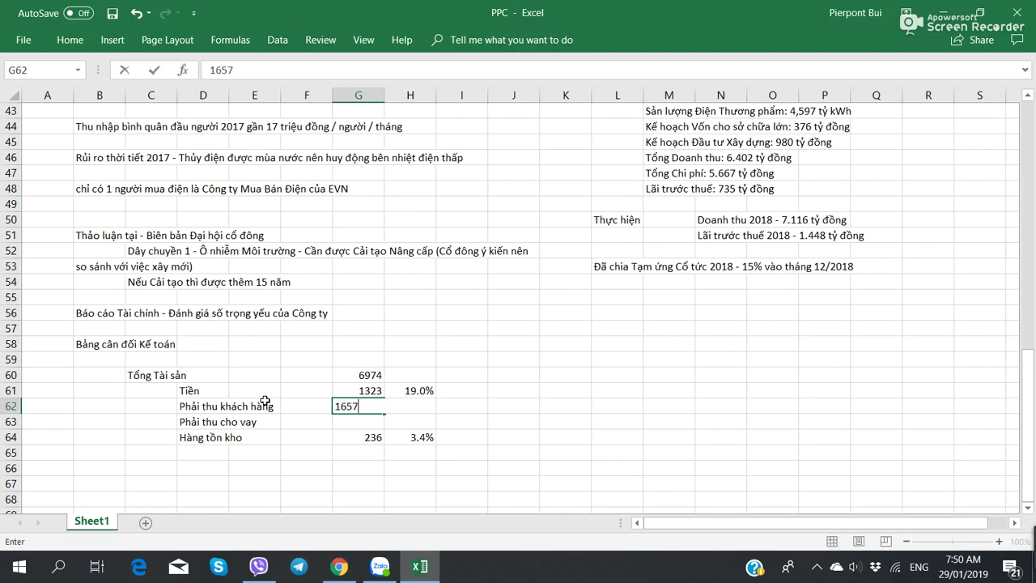
key("Tab")
key("Return")
Look up the short-term and long-term loan receivables in the balance sheet and enter =723+210 in G63
key("alt+Tab")
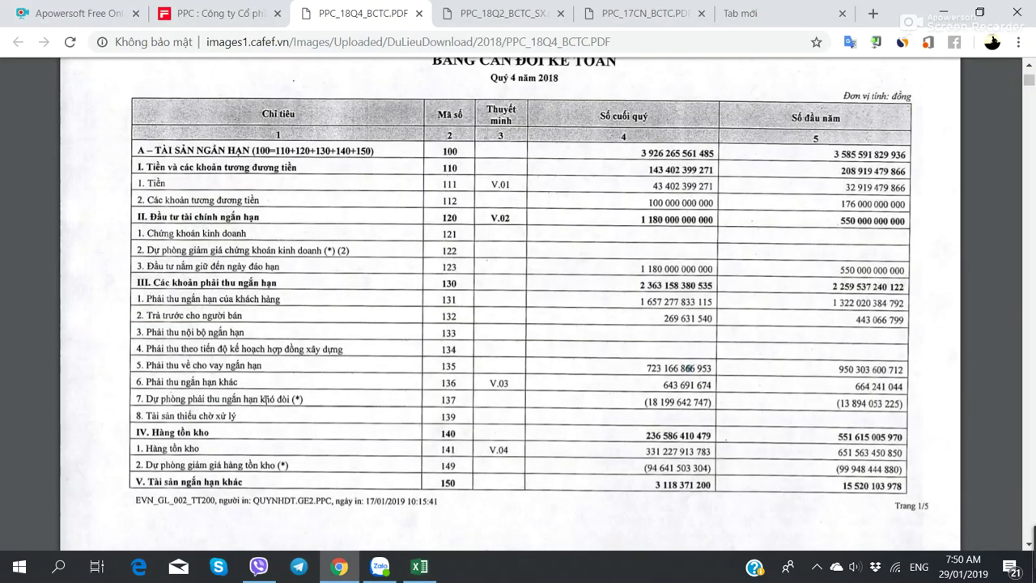
key("alt+Tab")
type("=72")
type("1")
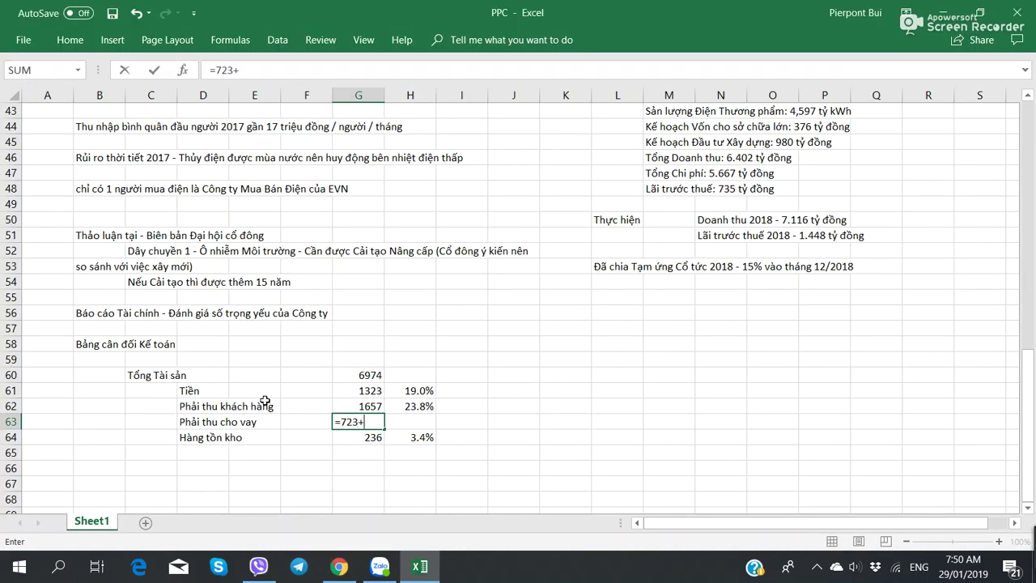
key("alt+Tab")
scroll(206, 316, "down", 15)
scroll(206, 316, "up", 4)
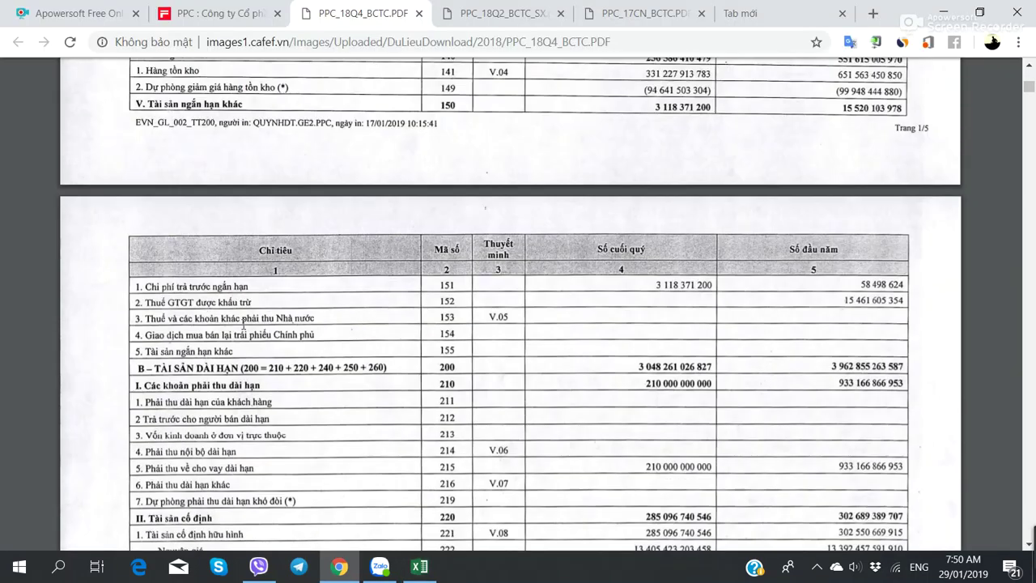
key("alt+Tab")
type("+212")
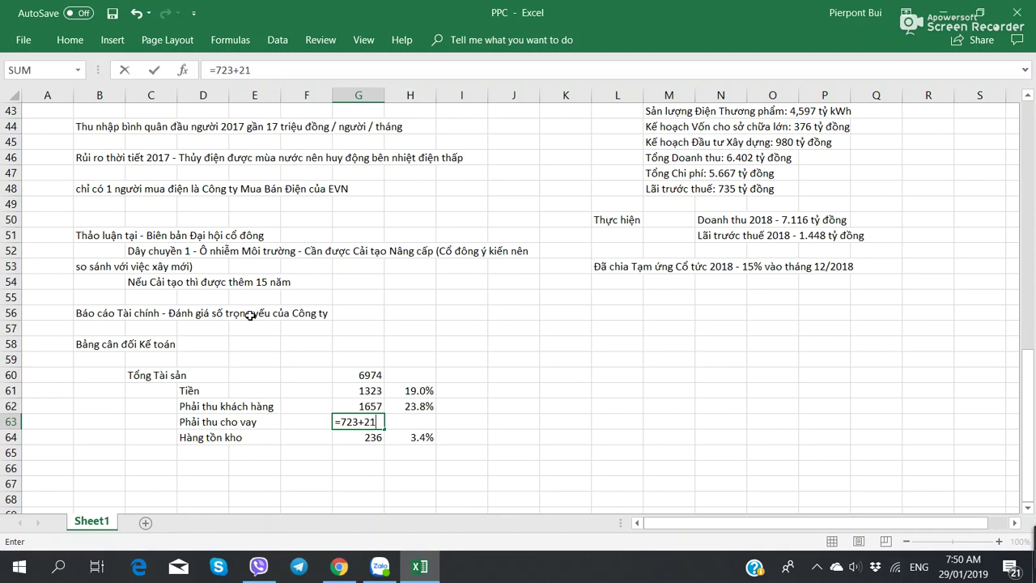
key("Tab")
Copy the share-of-total-assets formula from H62 into H63 for the loan receivables
key("Up")
key("ctrl+c")
key("Down")
key("ctrl+v")
key("Down")
key("Down")
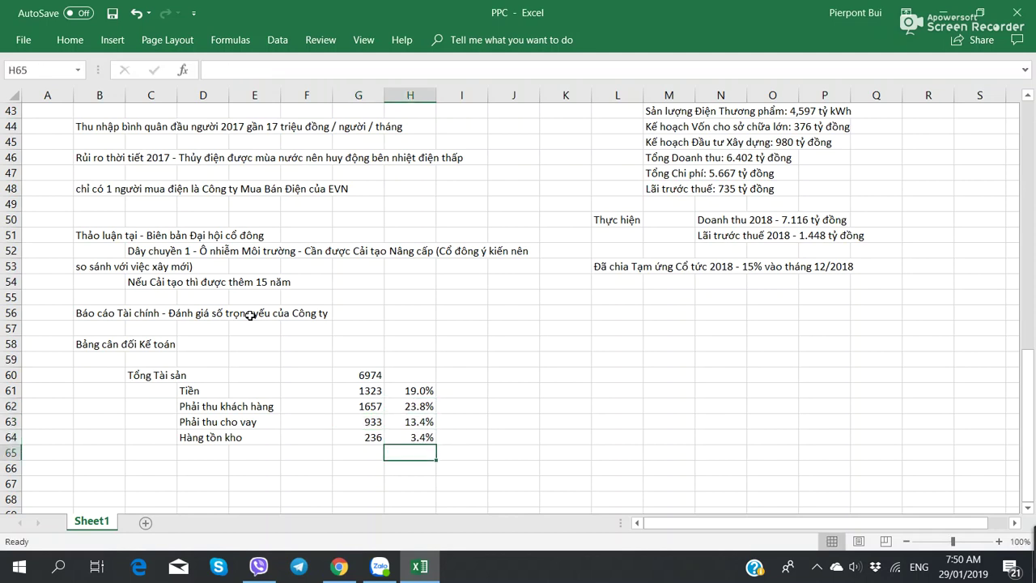
key("Left")
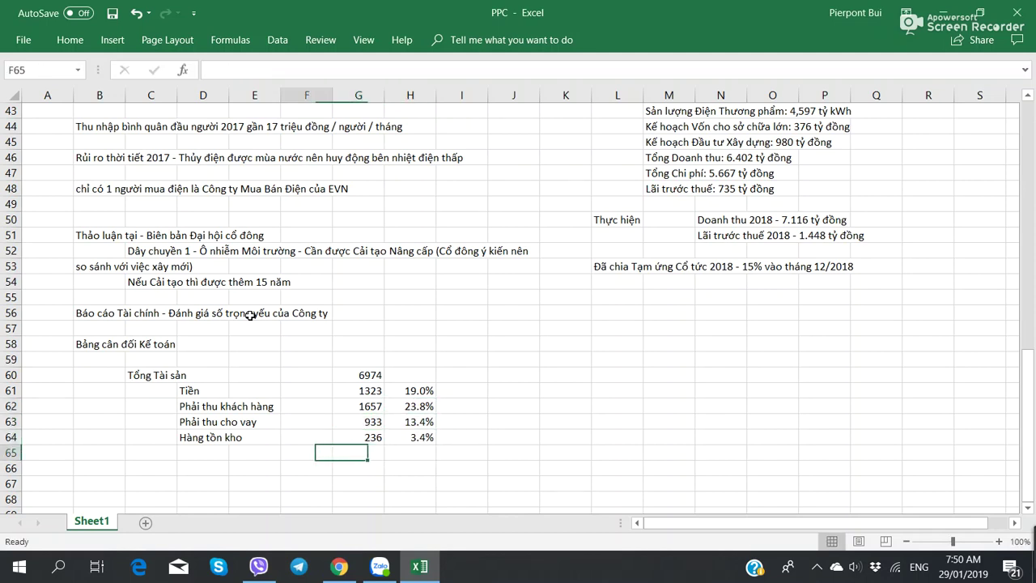
key("Left")
key("Up")
key("Up")
key("Right")
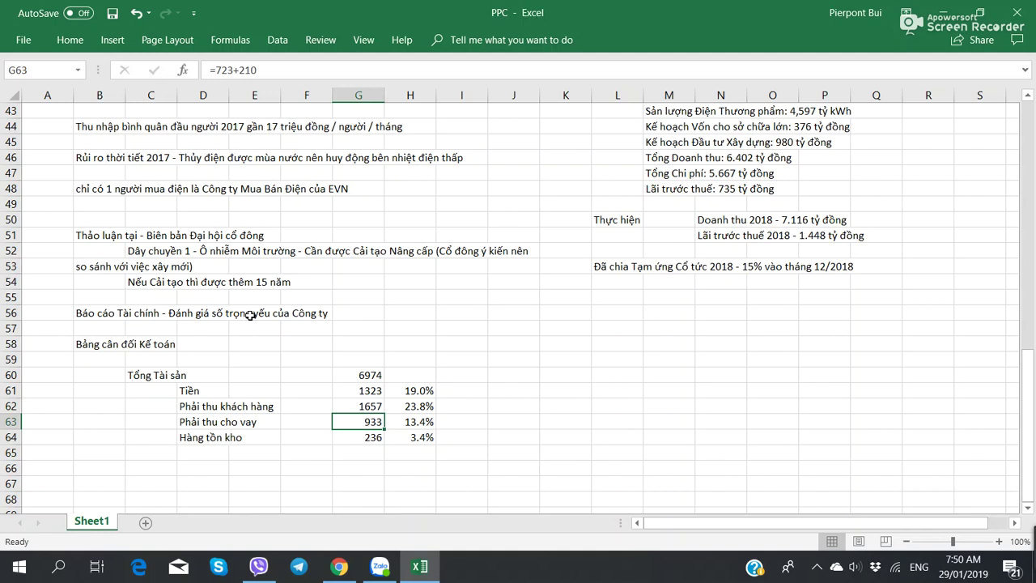
key("Down")
key("Down")
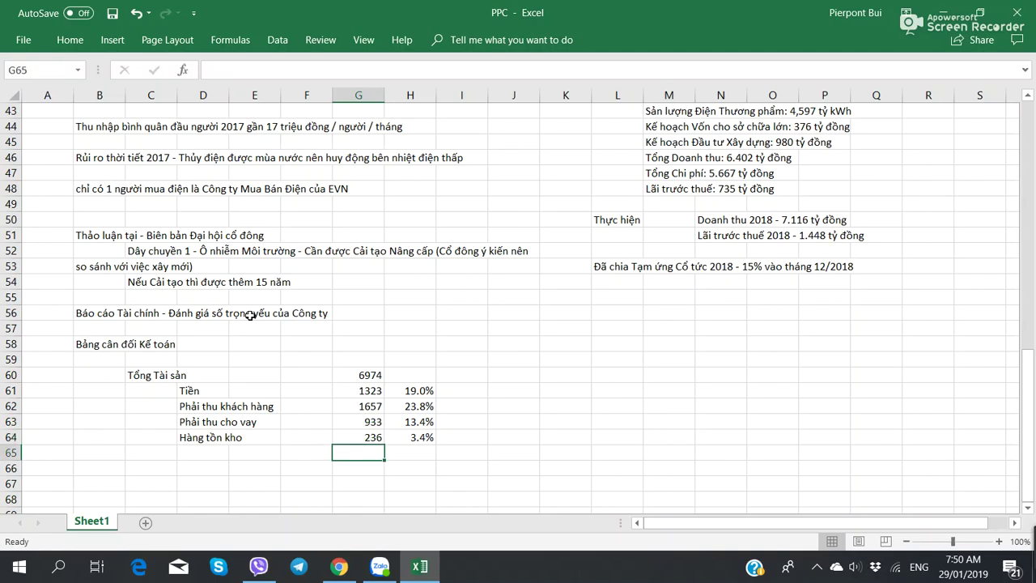
Look up the fixed assets in the fourth-quarter balance sheet and enter the label "Tài sản cố định" in D65
key("Left")
key("Left")
key("Left")
key("alt+Tab")
scroll(251, 316, "down", 3)
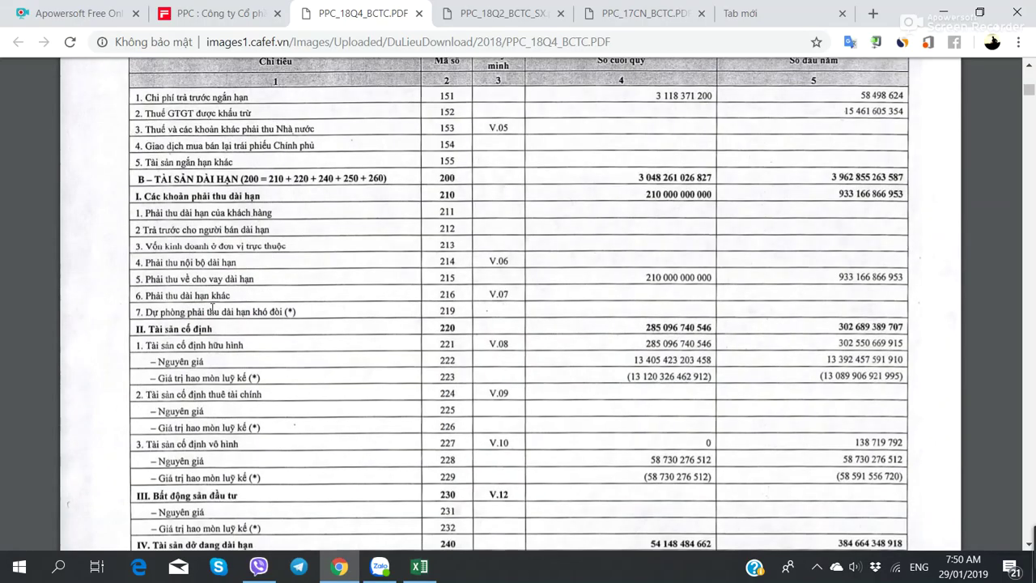
scroll(217, 288, "down", 3)
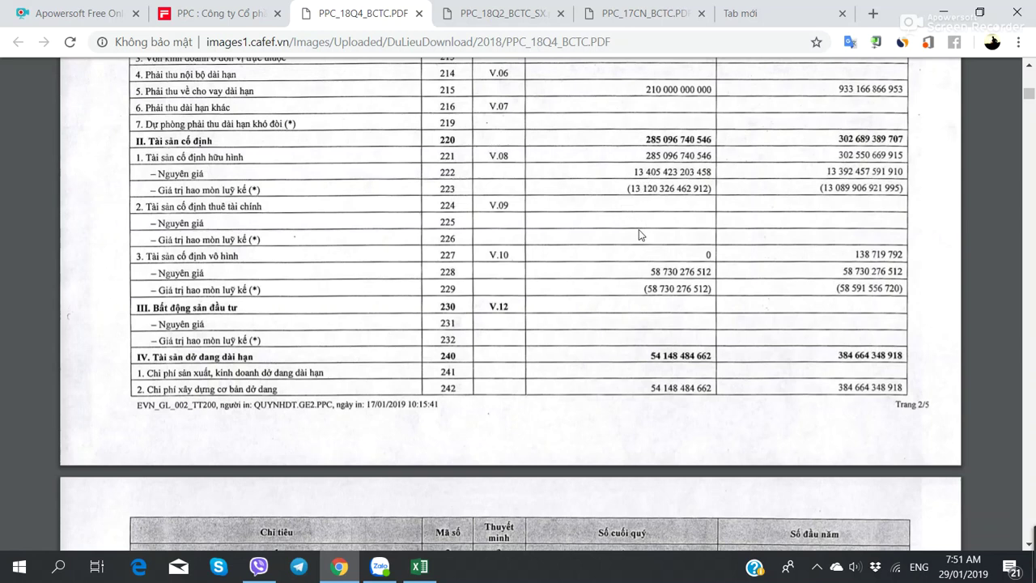
key("alt+Tab")
key("alt+Tab")
key("alt+Tab")
type("Tài sản ")
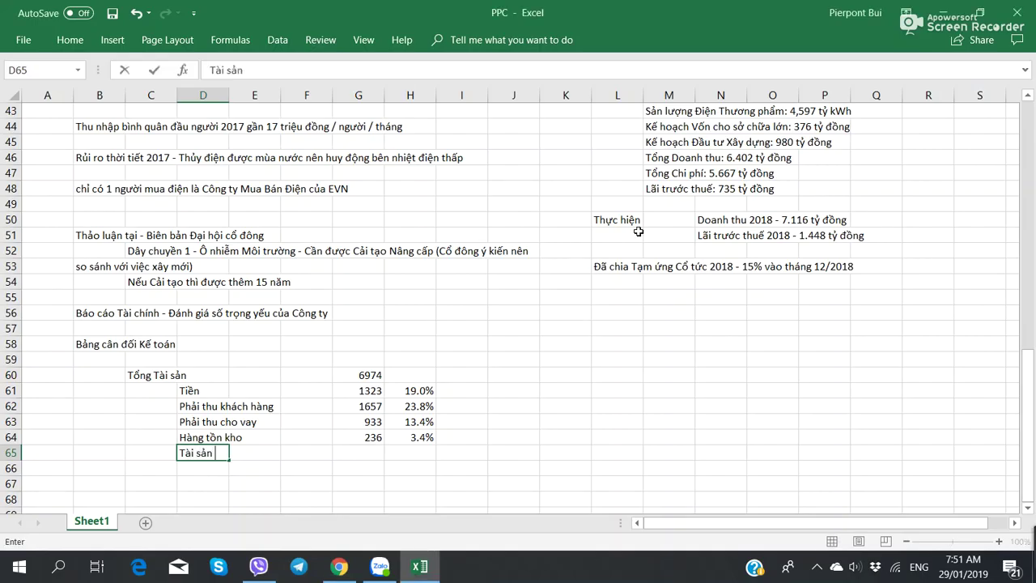
type("cố định")
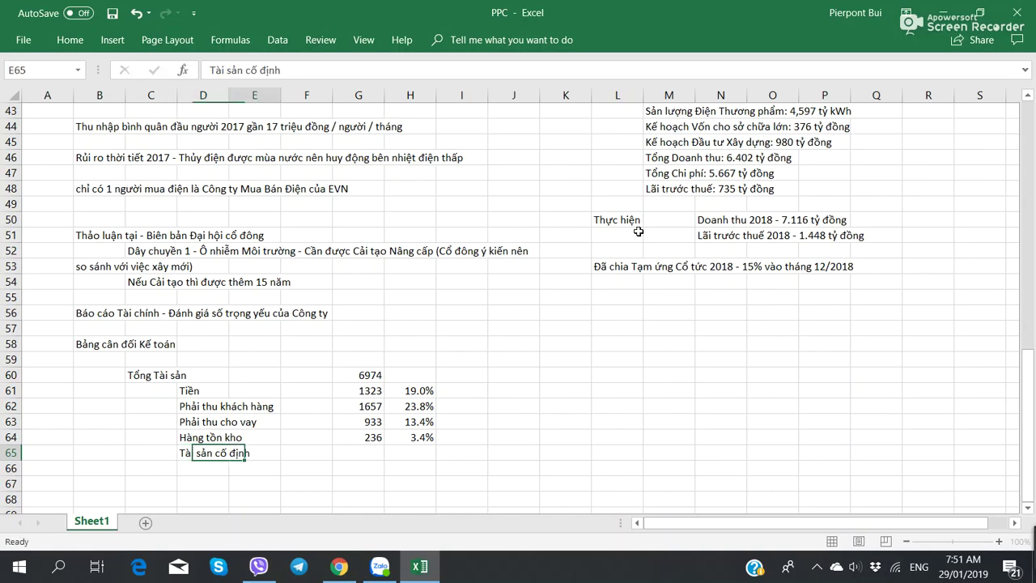
Enter 285 in G65 for the fixed assets and fill the share formula from H64 down into H65
key("Tab")
key("Tab")
key("Tab")
key("alt+Tab")
key("alt+Tab")
type("285")
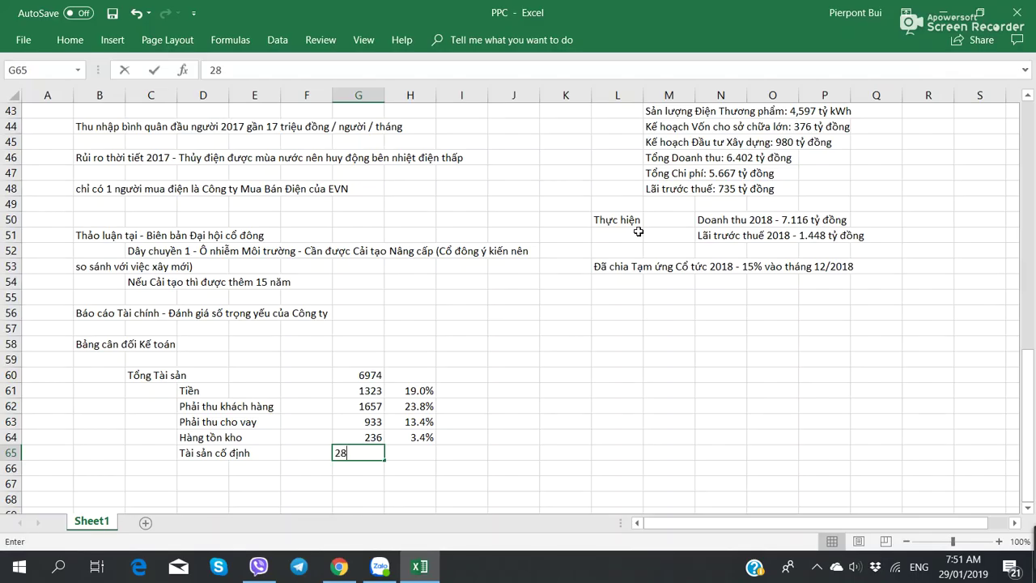
key("Tab")
key("ctrl+d")
key("Return")
key("Left")
key("Left")
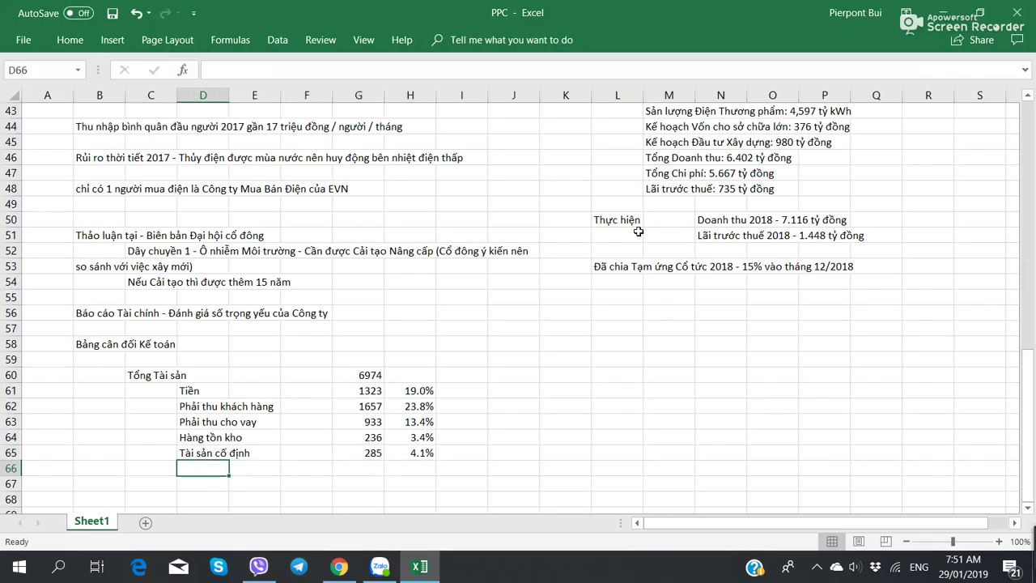
Check the long-term assets in progress in the balance sheet and change G65 to =285+54
key("alt+Tab")
scroll(604, 267, "down", 3)
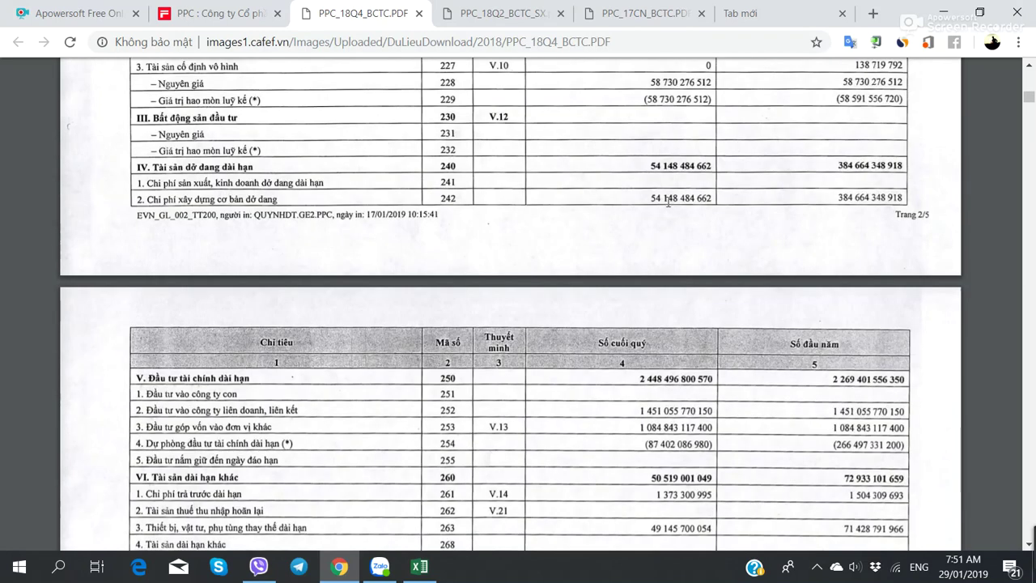
key("alt+Tab")
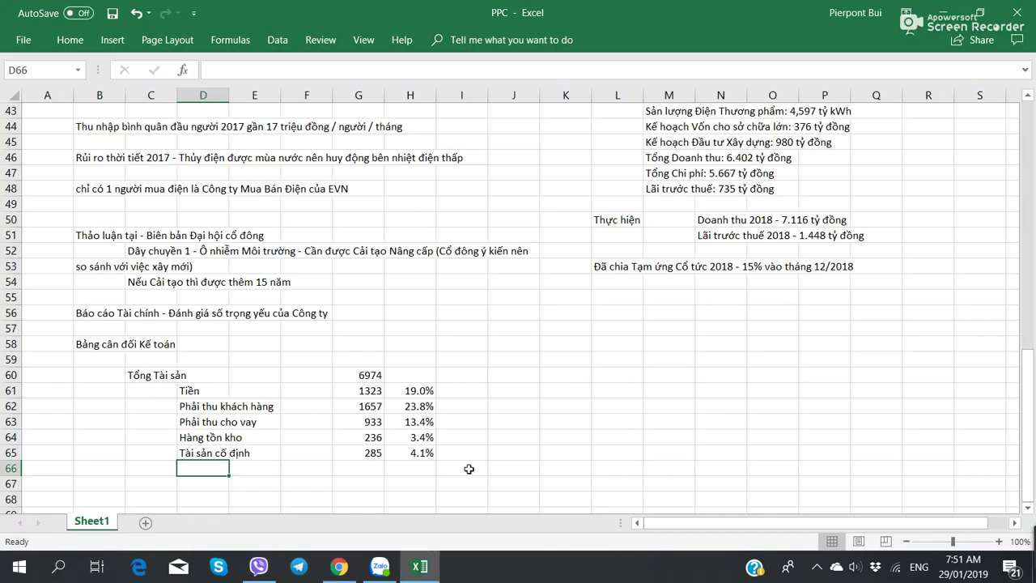
key("Up")
key("Right")
key("Right")
key("Right")
key("alt+Tab")
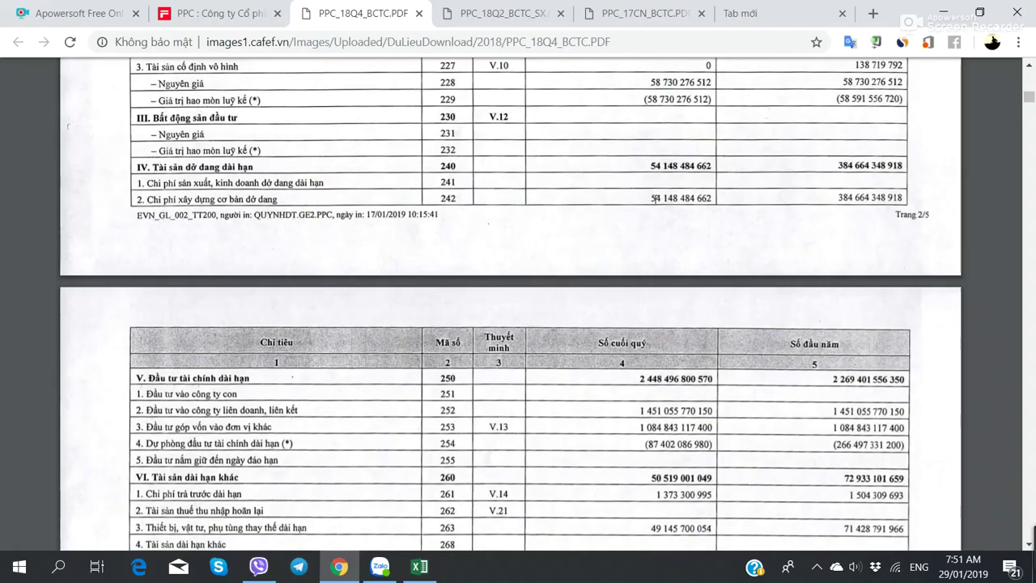
scroll(654, 198, "up", 3)
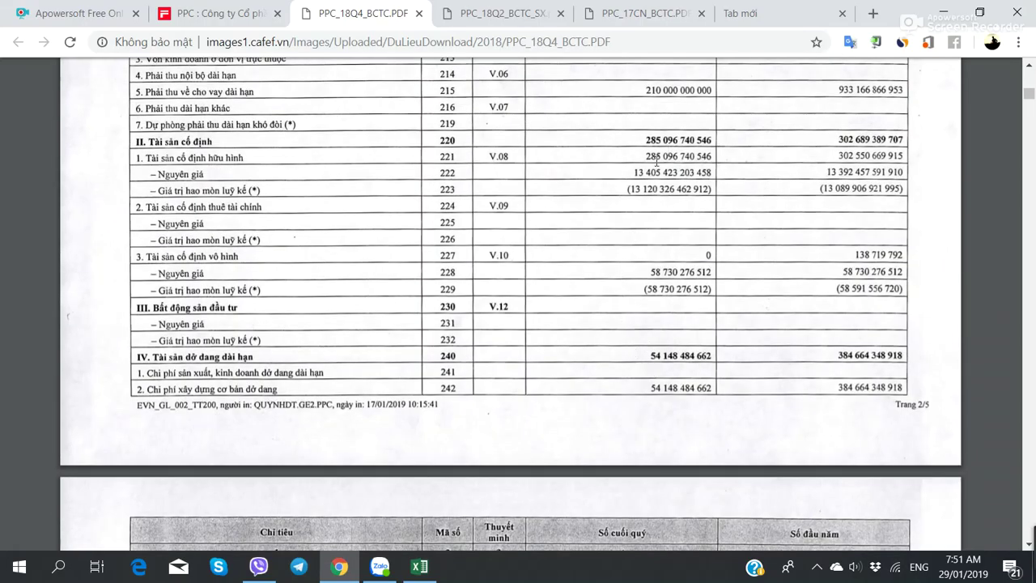
key("alt+Tab")
type("285")
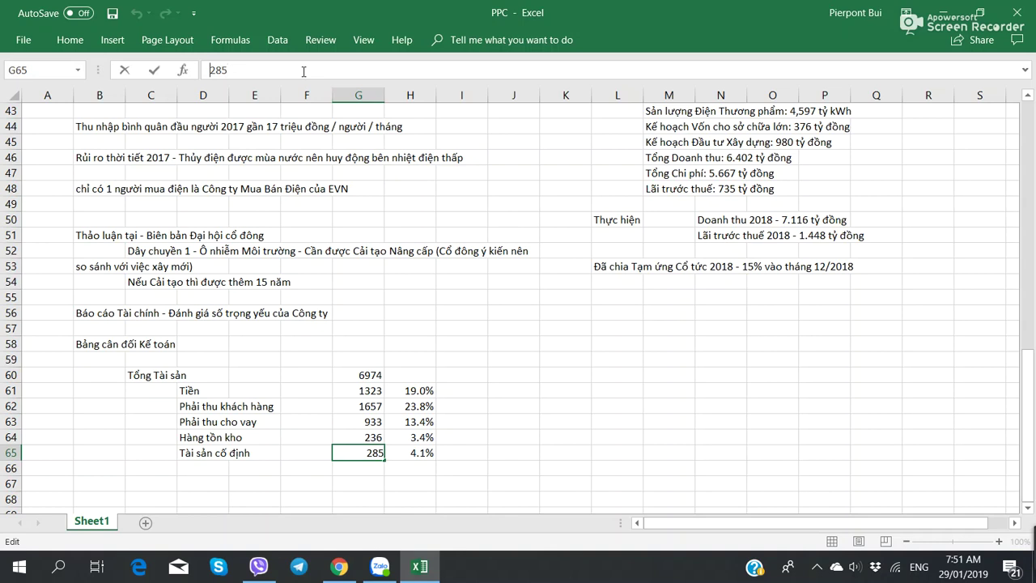
type("=")
type("+54")
key("Return")
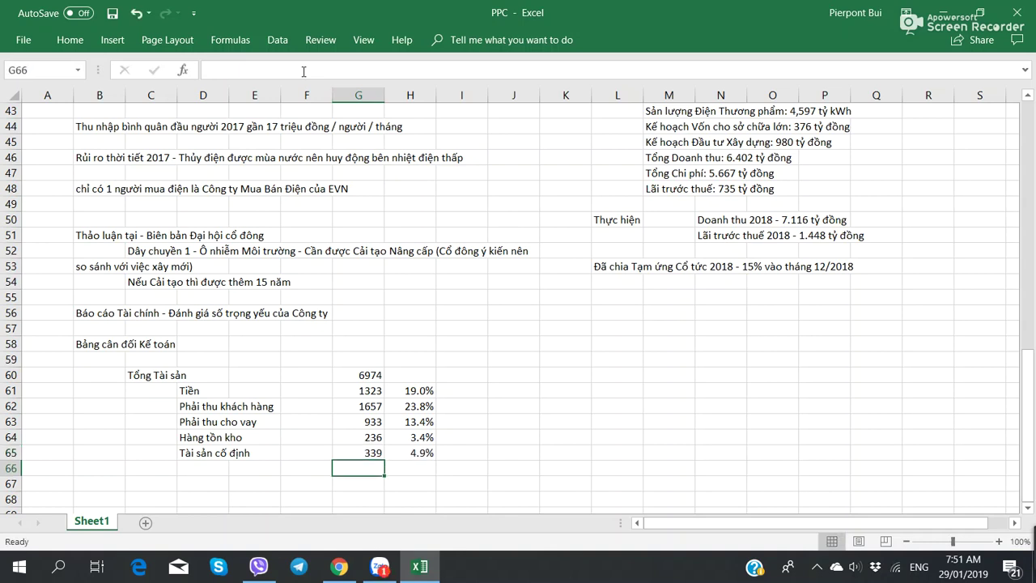
Look up the long-term financial investments in the balance sheet and enter the label "Đầu tư Tài chính Dài hạn" in D66
key("Left")
key("Left")
key("Left")
key("alt+Tab")
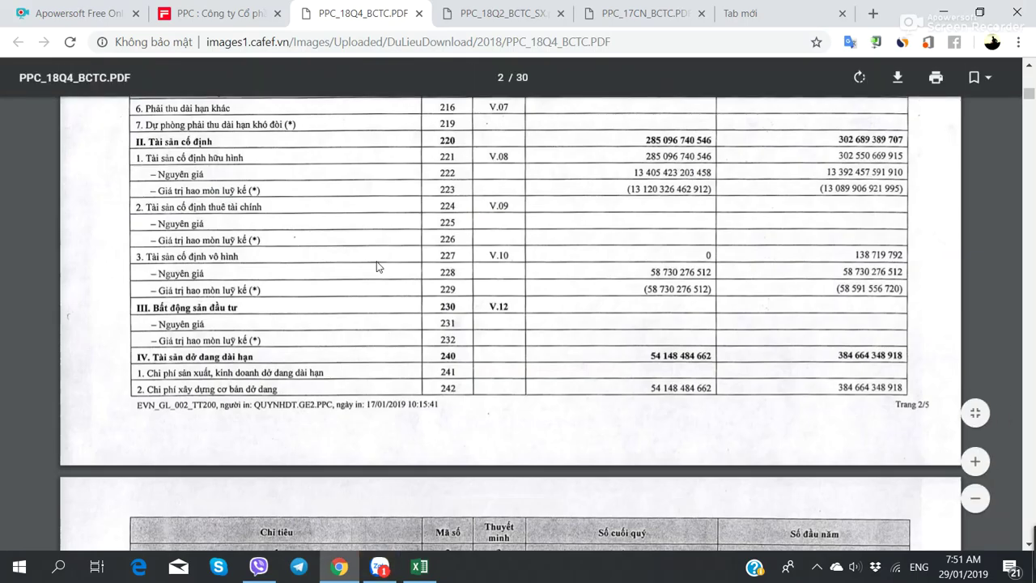
scroll(357, 275, "down", 8)
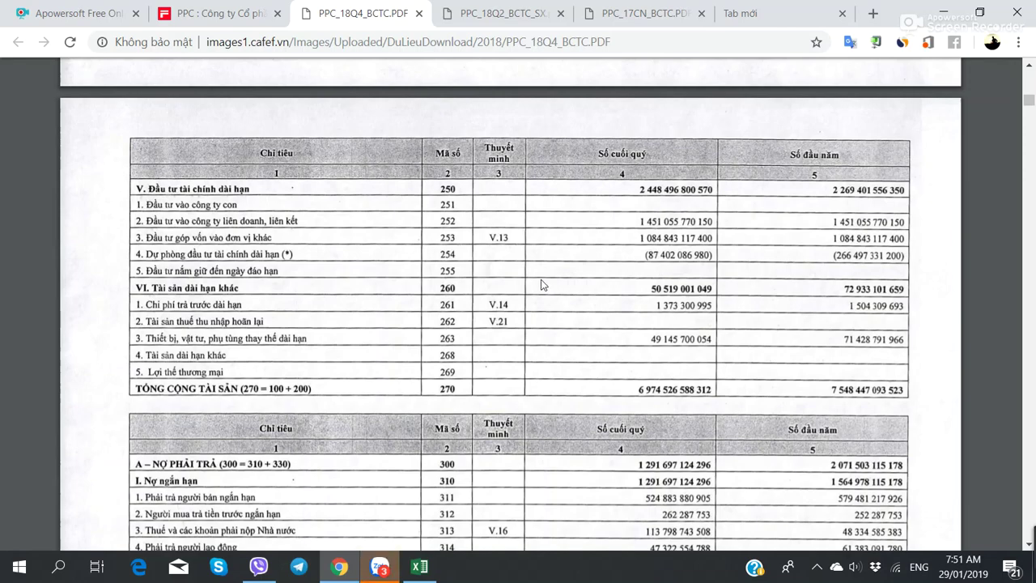
key("alt+Tab")
type("Đa")
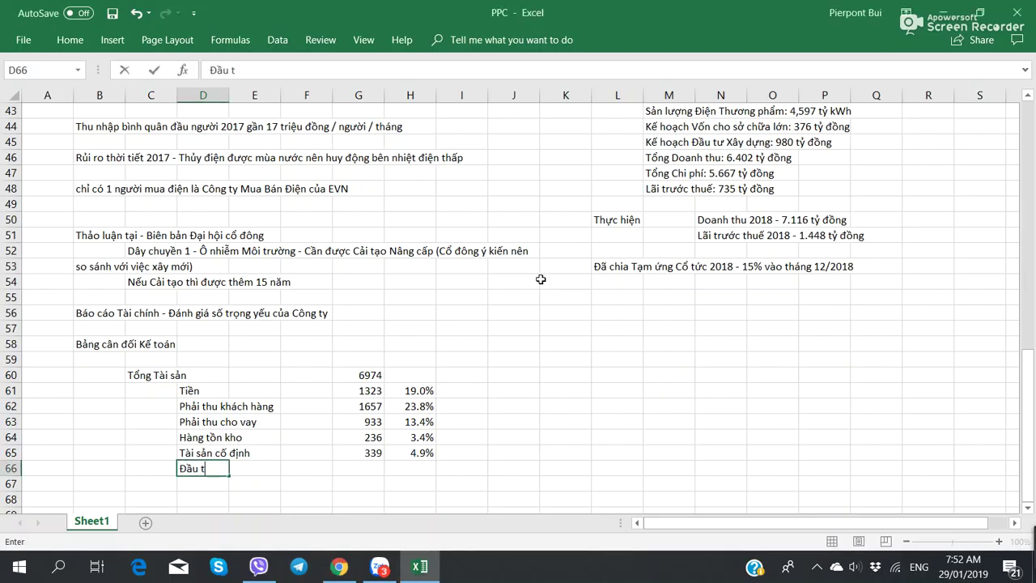
type("u tư Ta")
type("hn")
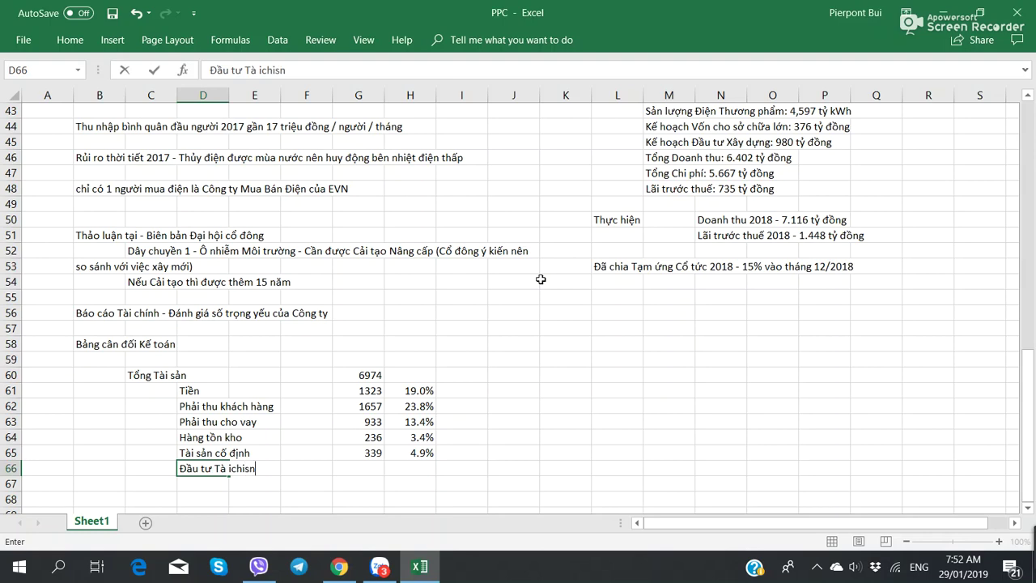
key("BackSpace")
key("BackSpace")
key("BackSpace")
key("BackSpace")
key("BackSpace")
type("i chính Dài hạn")
Look up the closing amount of long-term financial investments in the balance sheet and enter 2448 in G66
key("Tab")
key("Tab")
key("Tab")
key("alt+Tab")
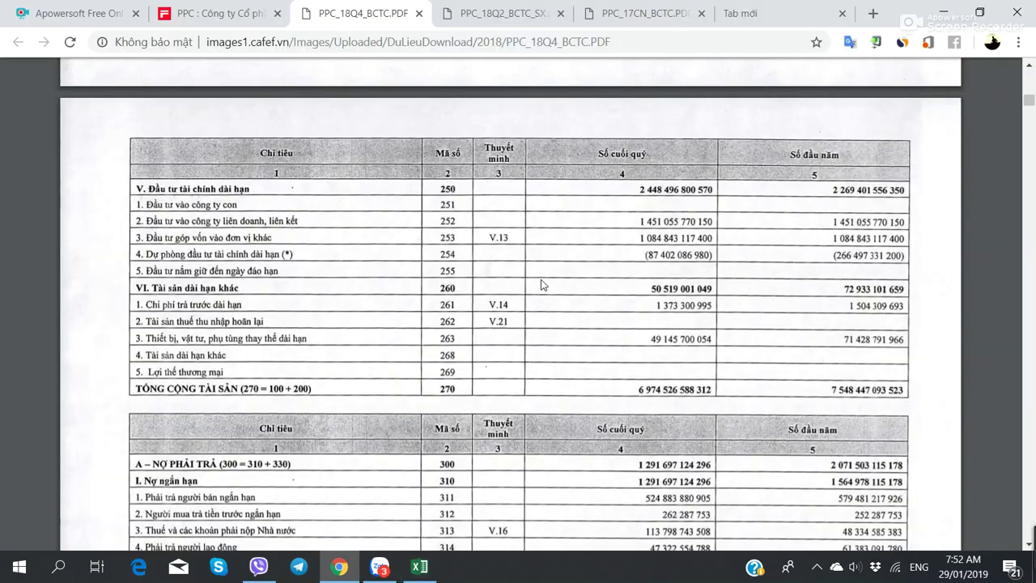
key("alt+Tab")
type("2448")
key("Tab")
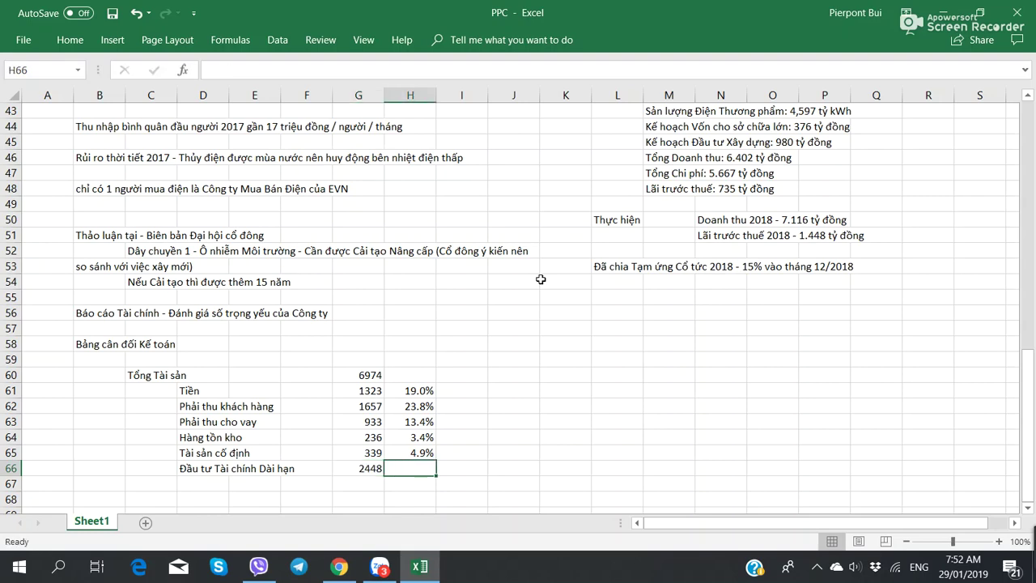
Fill the share-of-total-assets formula from H65 down into H66
key("Up")
key("Down")
key("ctrl+d")
Check the fourth-quarter balance sheet for remaining long-term asset items not yet recorded in the table
key("Down")
key("Down")
key("Down")
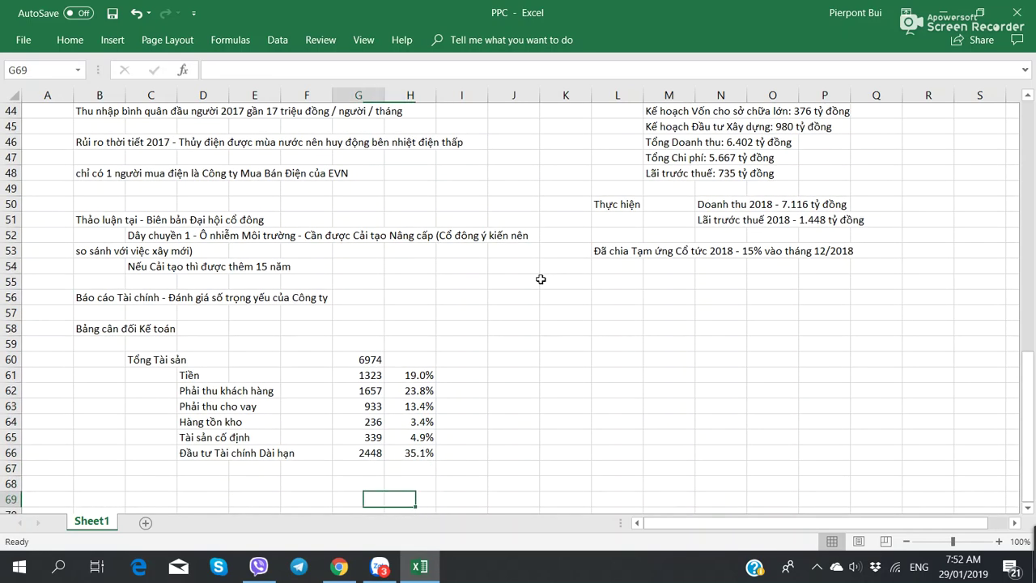
key("Left")
key("Left")
key("Left")
key("Left")
key("Up")
key("Up")
key("alt+Tab")
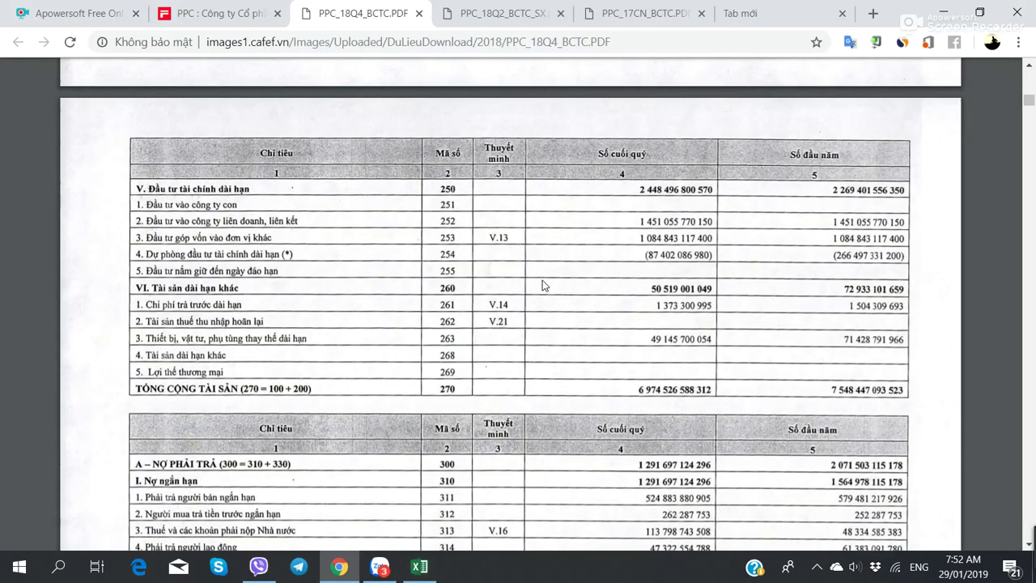
Check the combined share of the asset items in H61:H66 in Excel and review the individual cash, fixed-asset and inventory shares
key("alt+Tab")
left_click_drag(413, 377, 429, 455)
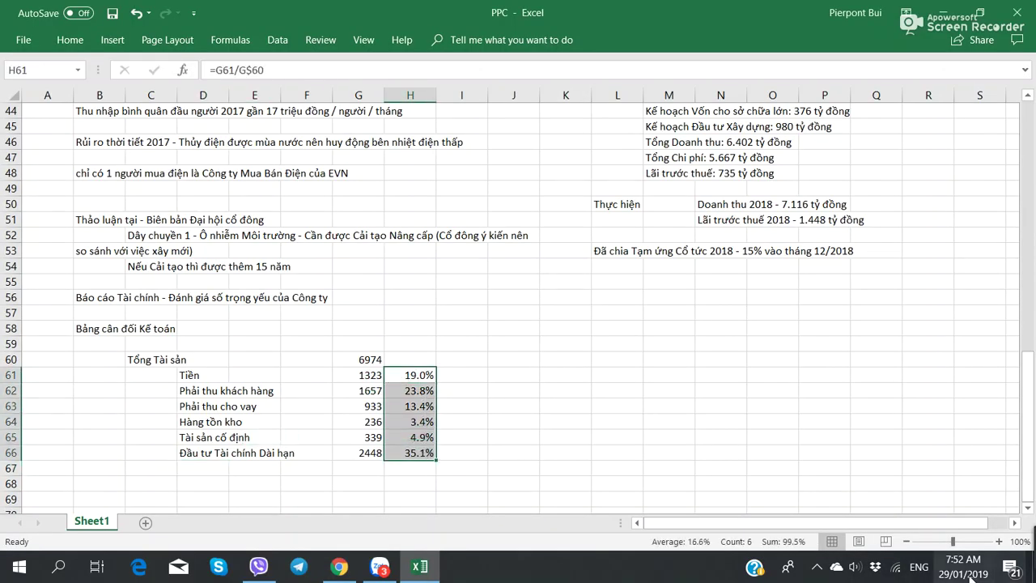
left_click(501, 449)
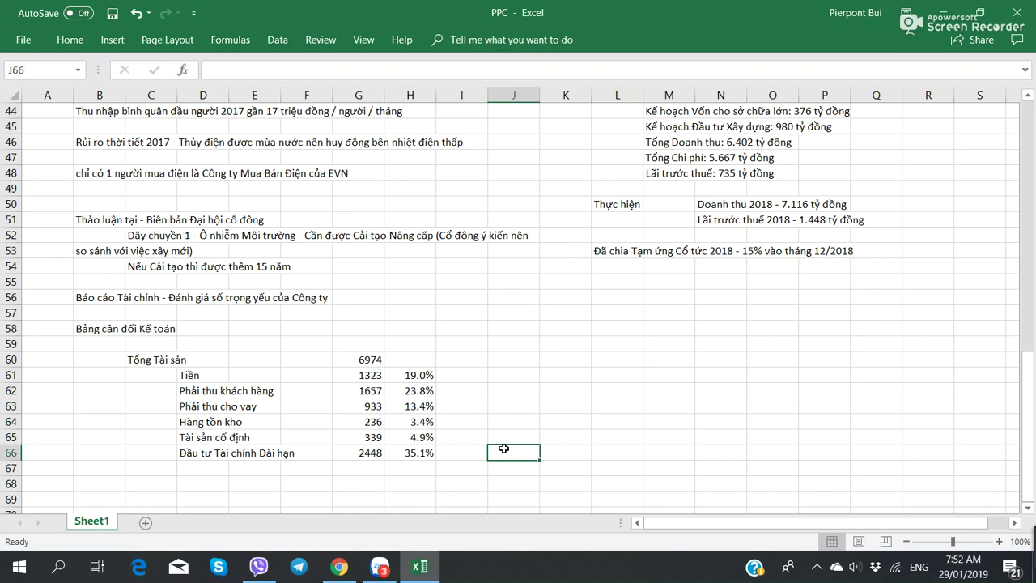
left_click(413, 377)
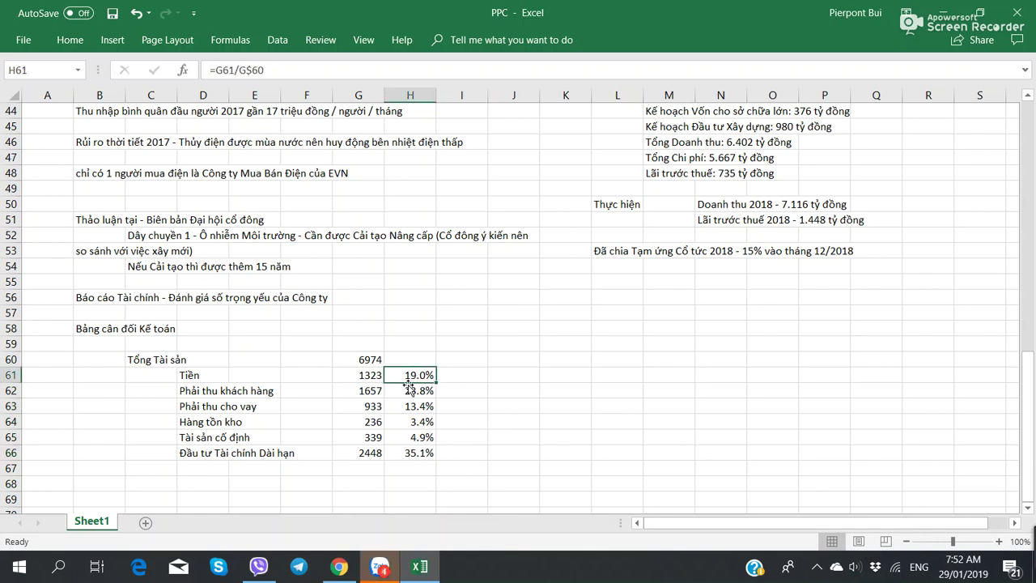
left_click(412, 437)
left_click(405, 423)
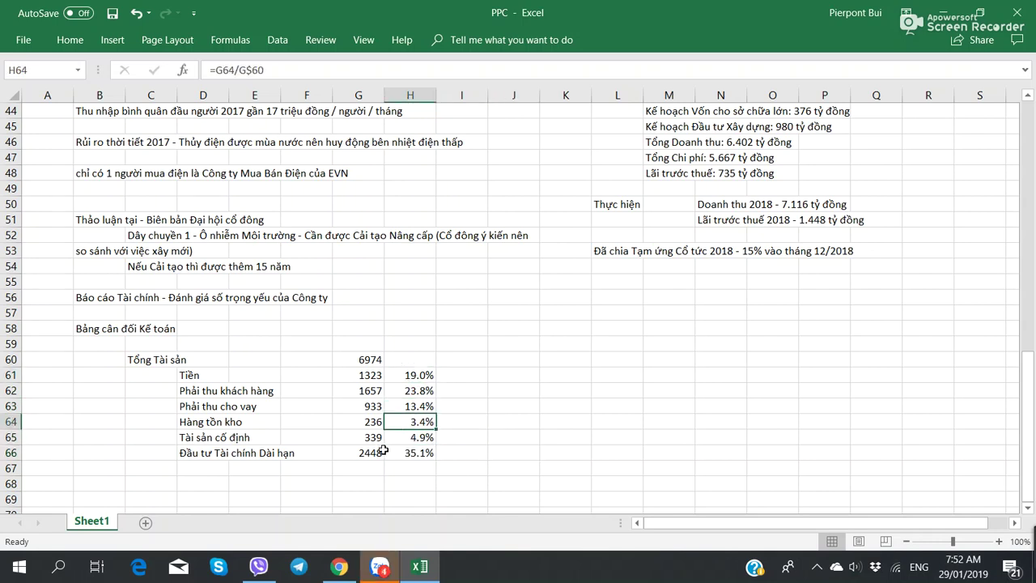
Review the individual asset shares of fixed assets, long-term investments, cash and loan receivables in column H
left_click(422, 438)
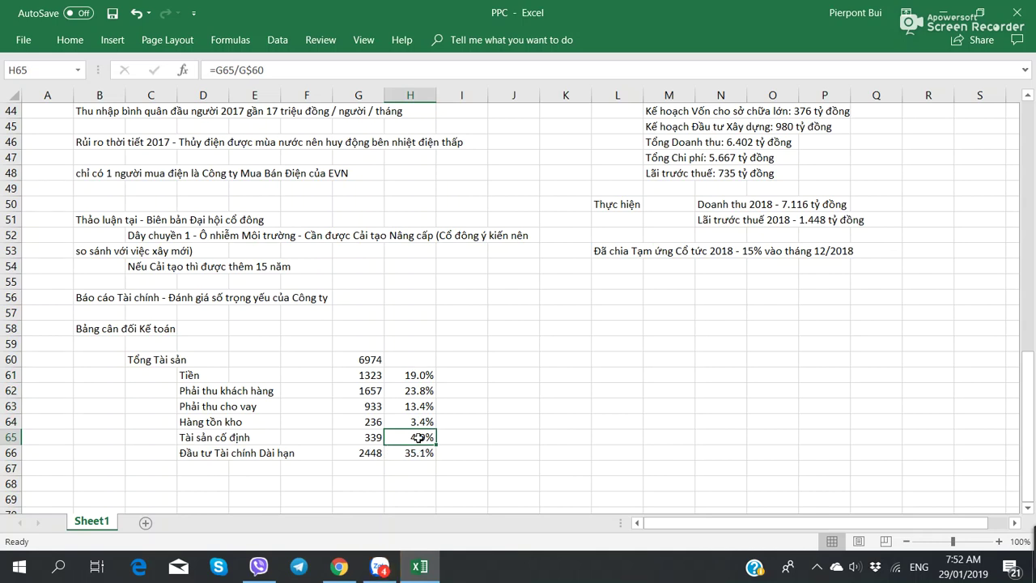
left_click(405, 468)
left_click(410, 451)
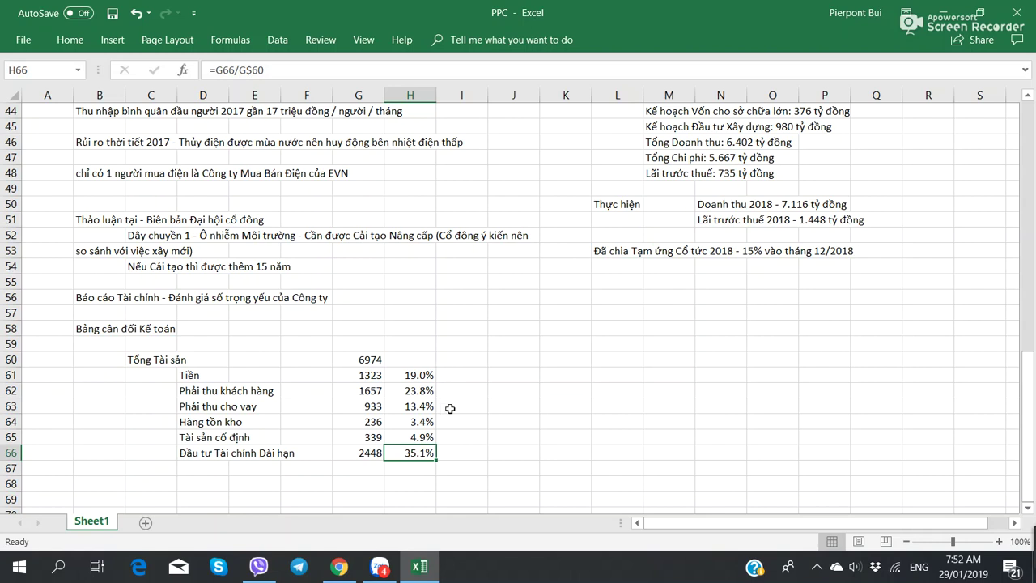
left_click(415, 378)
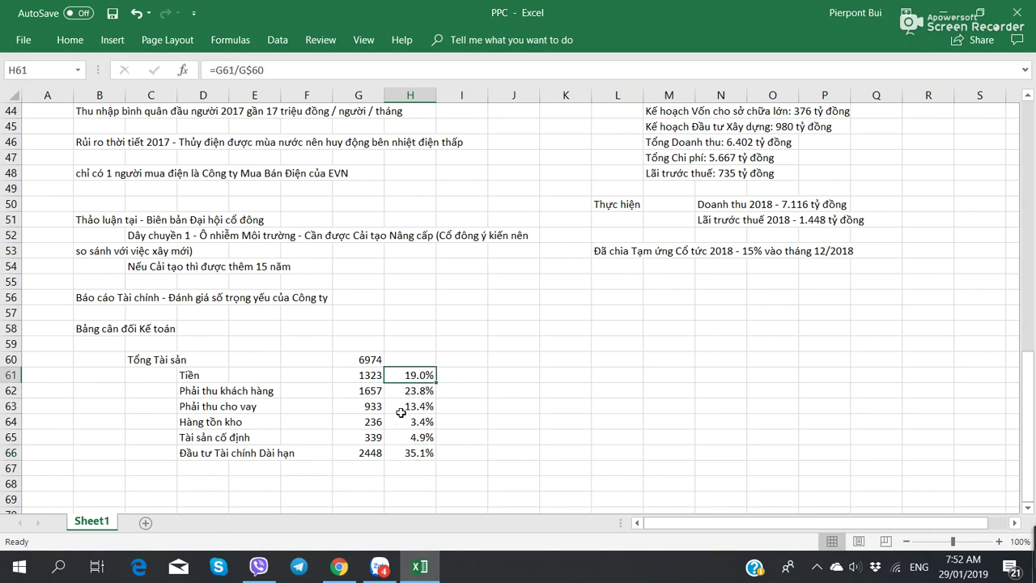
left_click(411, 409)
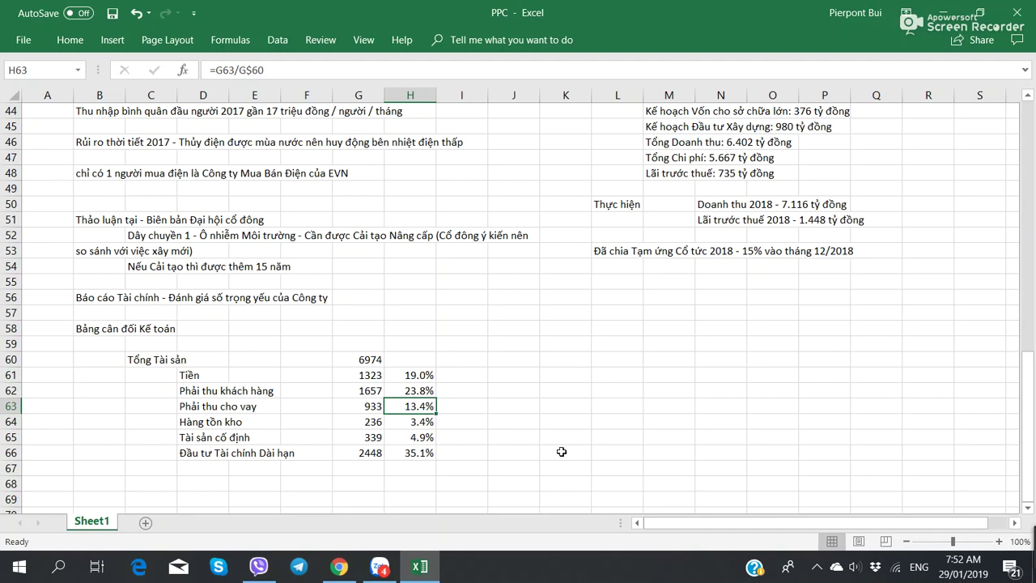
Enter the note "Công ty có Tài chính tốt, Tỷ lệ Tiền mặt cao" in L60 beside the total assets row
scroll(562, 451, "down", 5)
scroll(509, 462, "up", 2)
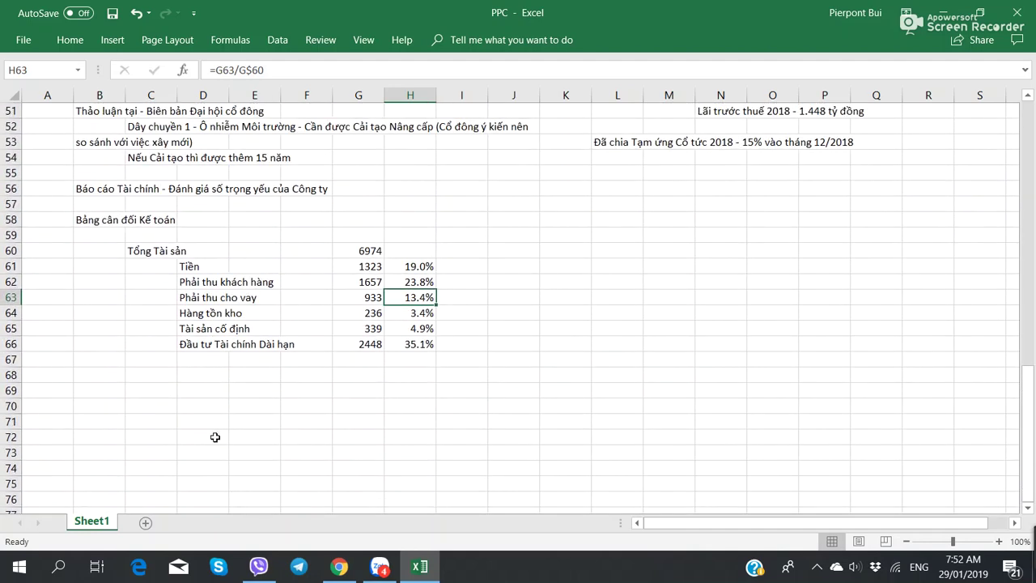
left_click(716, 238)
left_click(629, 247)
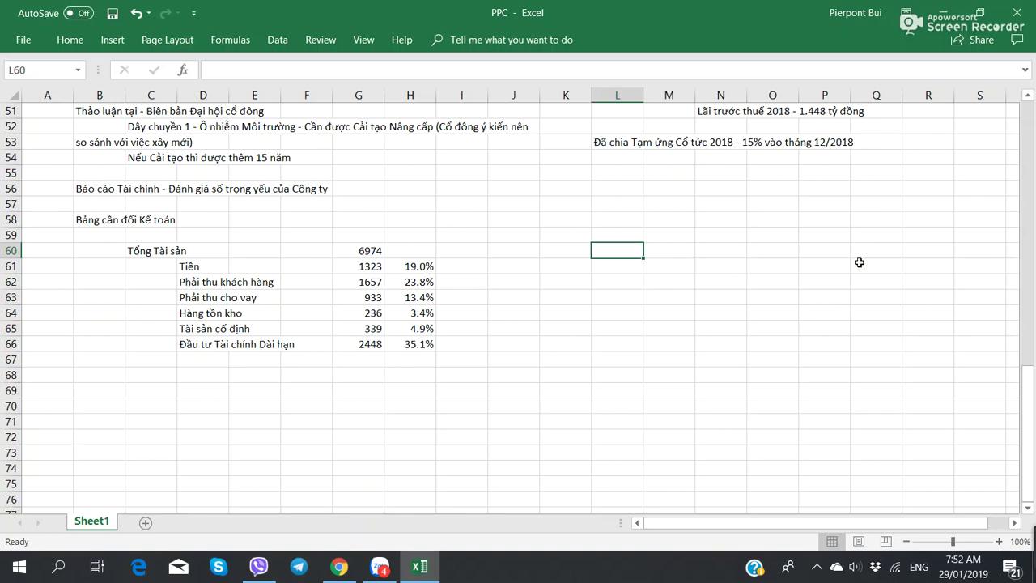
type("Công tby co")
key("BackSpace")
key("BackSpace")
key("BackSpace")
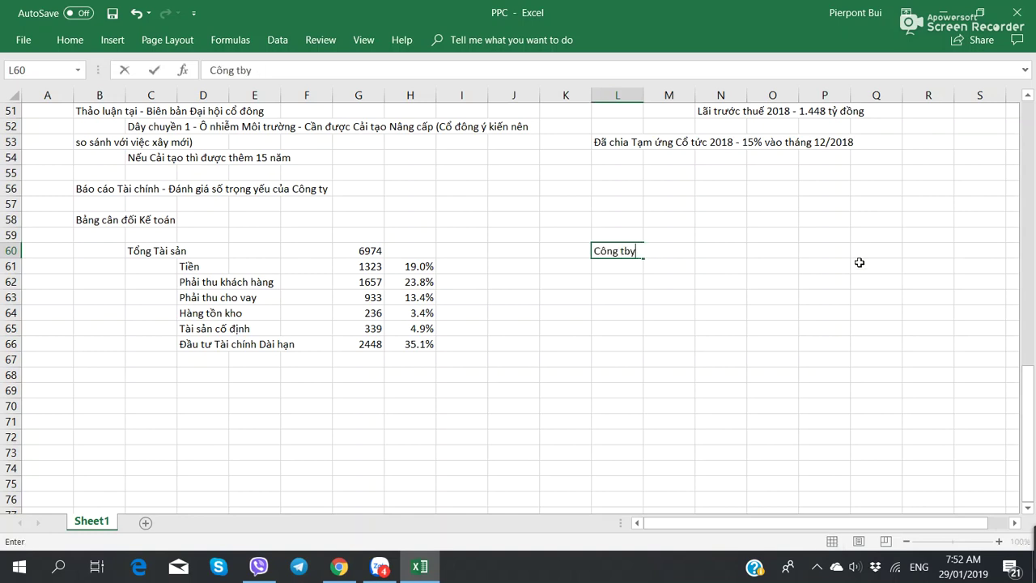
key("BackSpace")
key("BackSpace")
type("y cos")
key("BackSpace")
type("cos Taif chinhs ")
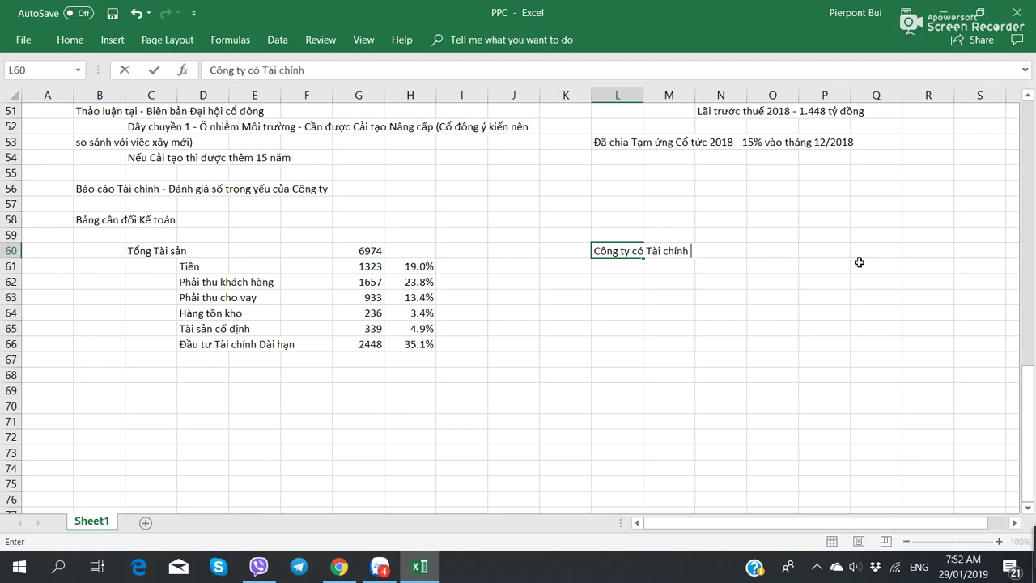
type("toots, Tyr lej Tieenf")
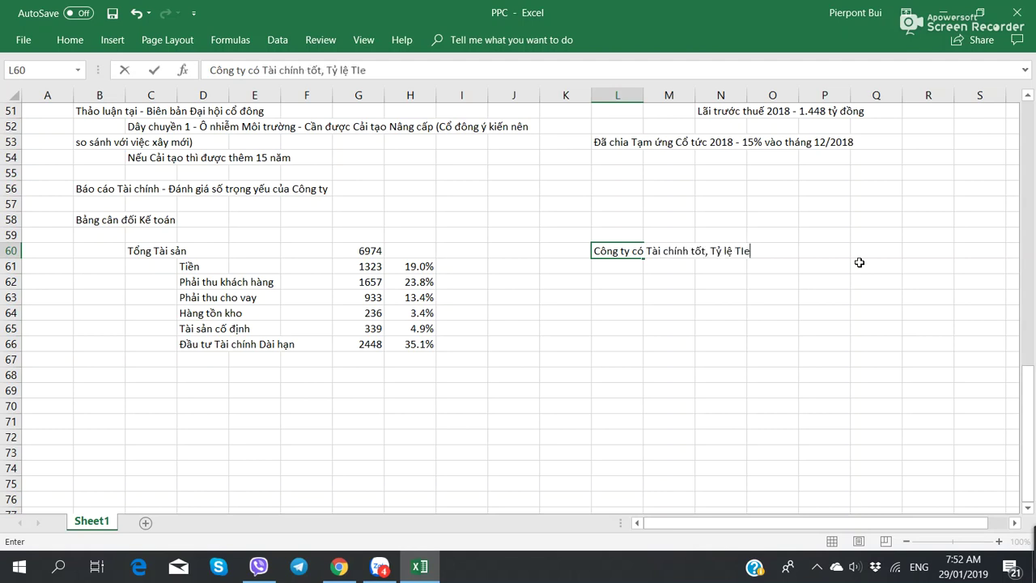
key("BackSpace")
key("BackSpace")
type("eenf mawjt cao")
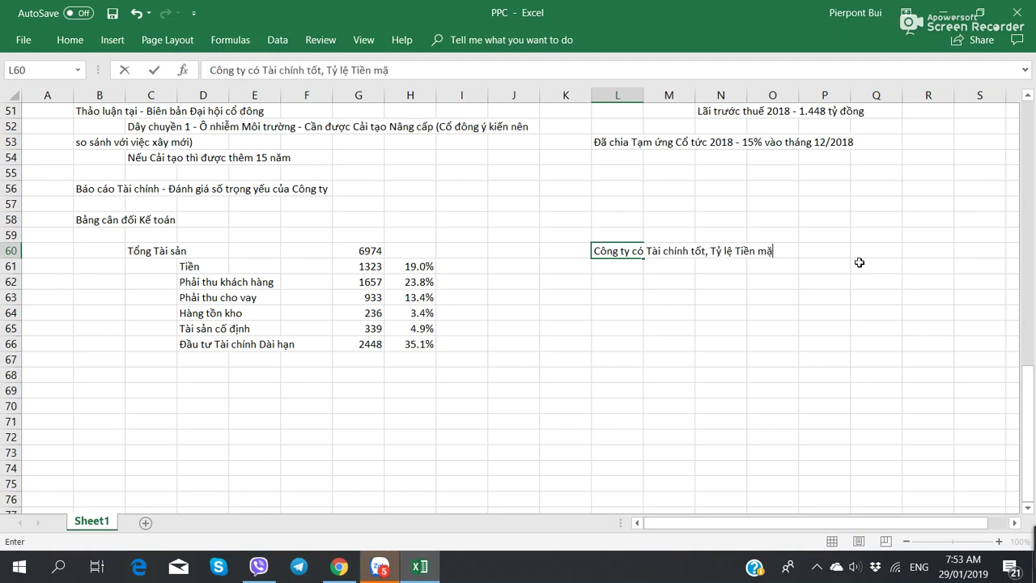
key("Return")
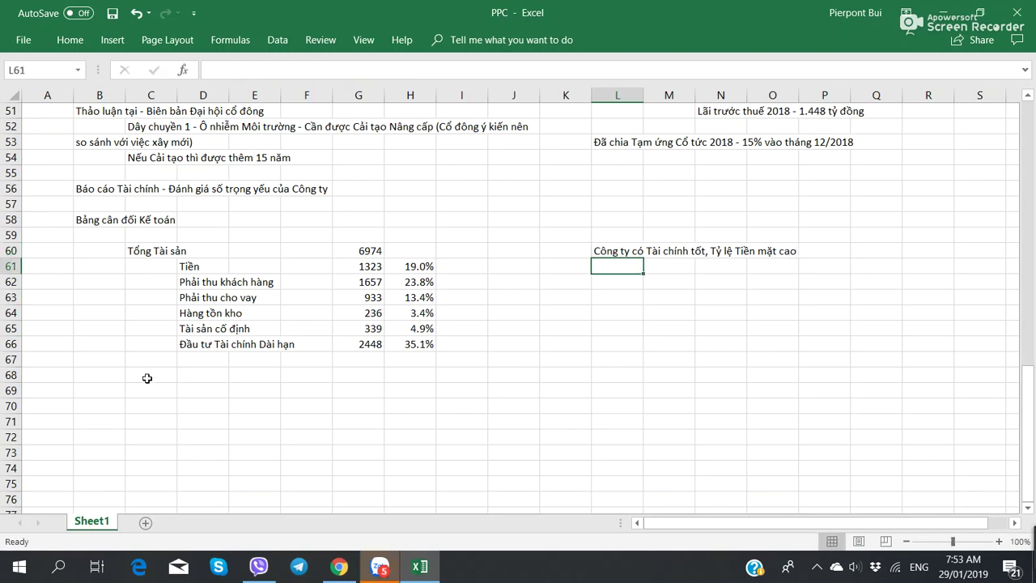
Enter the heading "Nguồn vốn" in C68 below the asset table
left_click(176, 377)
type("Nguoonf voons")
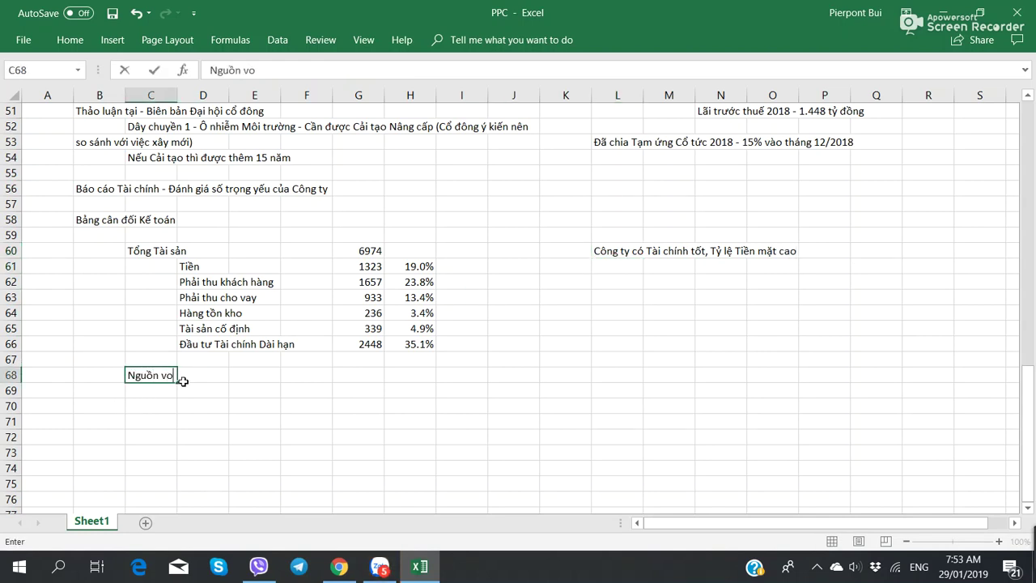
key("Tab")
left_click(183, 387)
Switch to Chrome and review the liabilities and equity sections of the fourth-quarter 2018 balance sheet
key("alt+Tab")
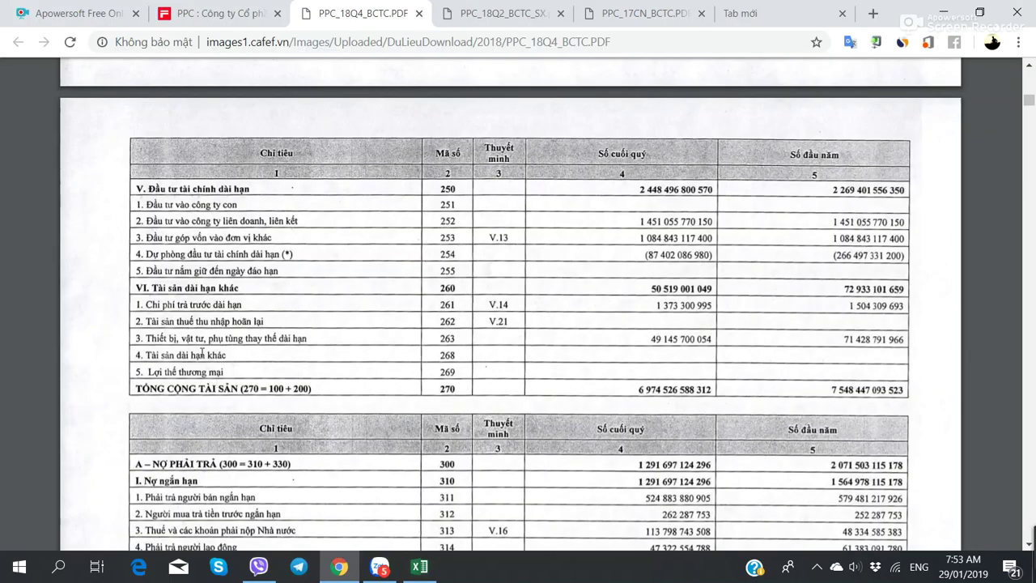
scroll(206, 344, "down", 5)
scroll(206, 344, "down", 11)
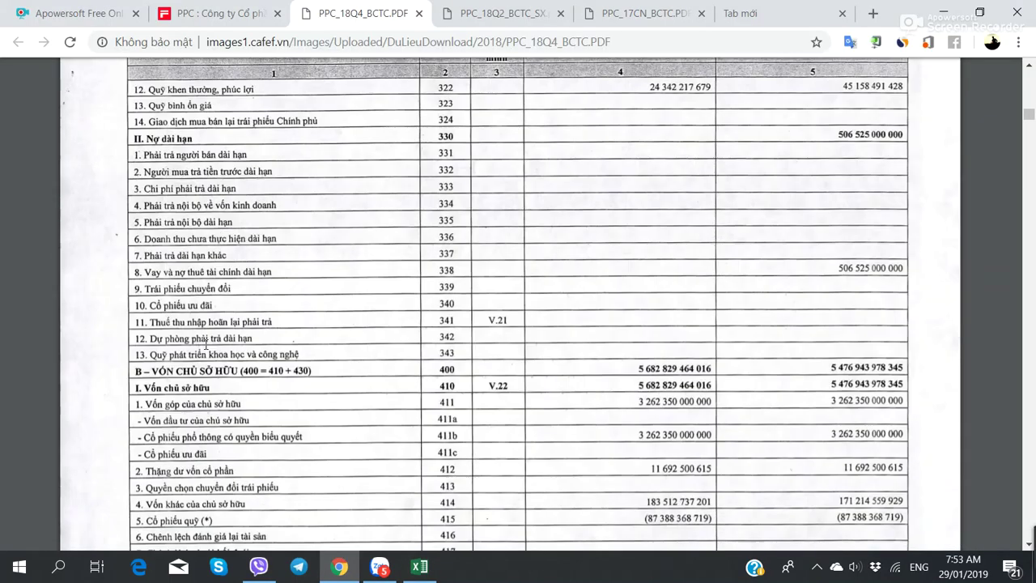
scroll(205, 344, "up", 11)
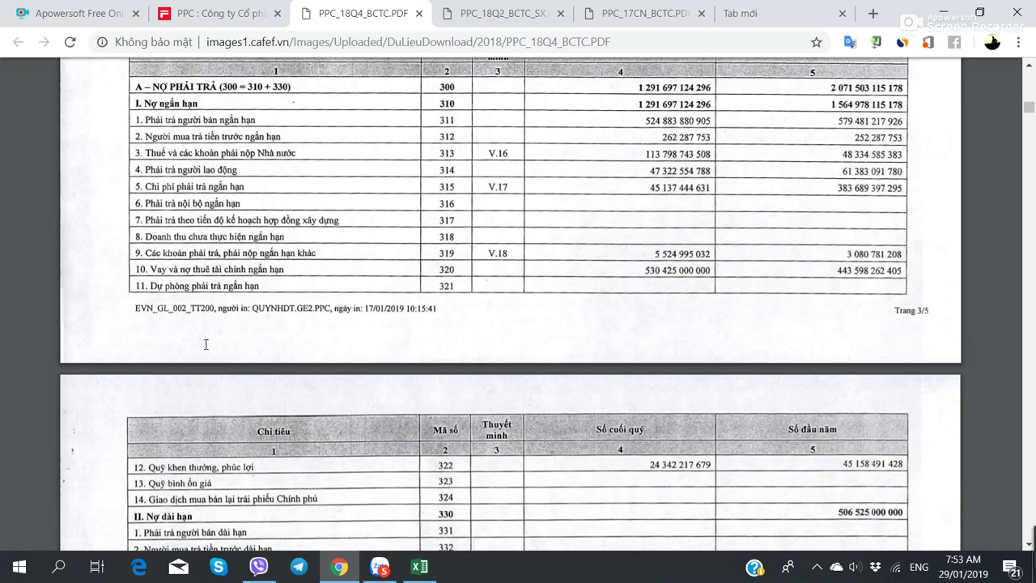
Find the note on short-term accrued expenses in the second-quarter 2018 financial report PPC_18Q2_BCTC_SX
left_click(636, 12)
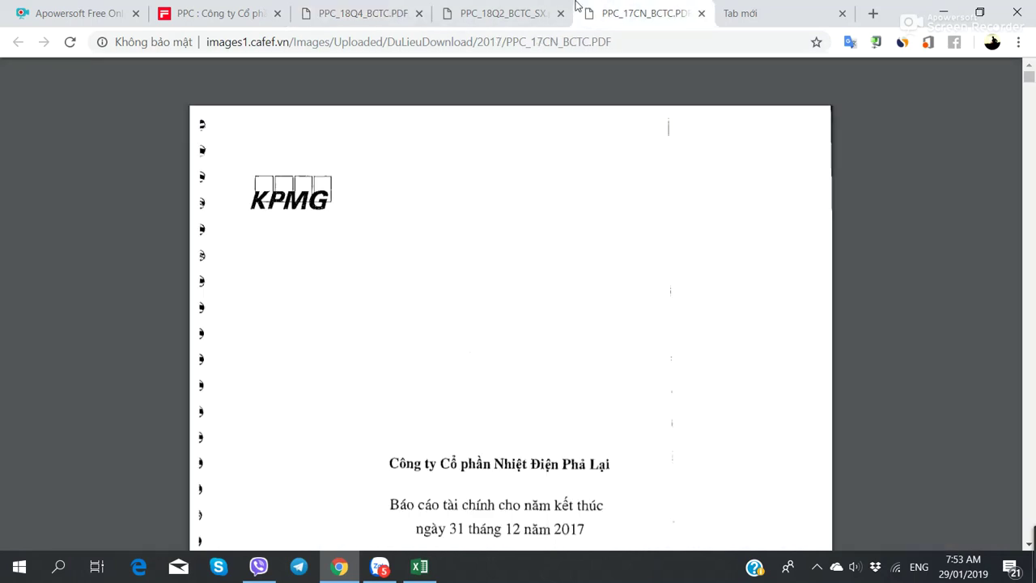
left_click(514, 7)
scroll(439, 197, "down", 15)
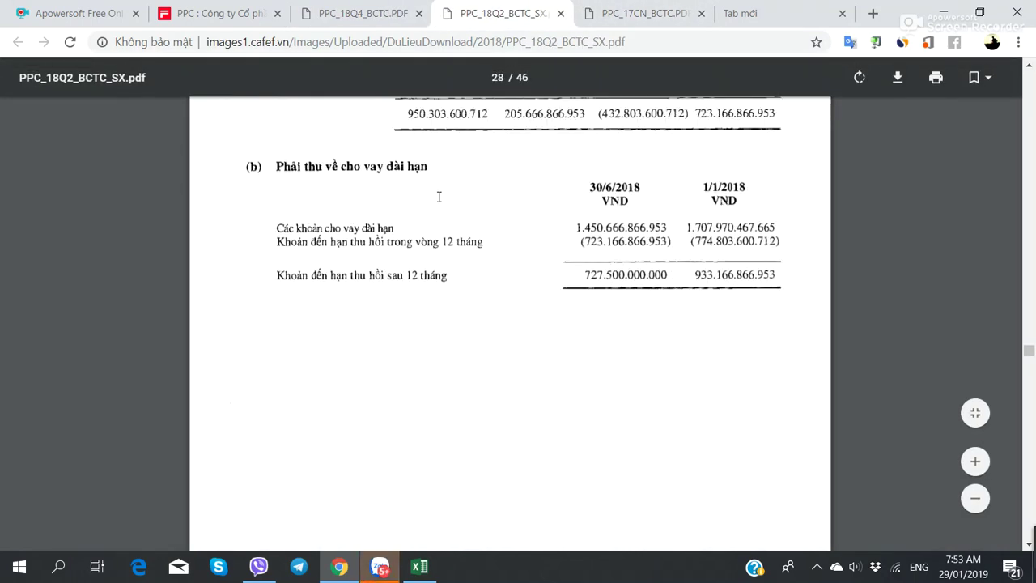
scroll(435, 200, "down", 10)
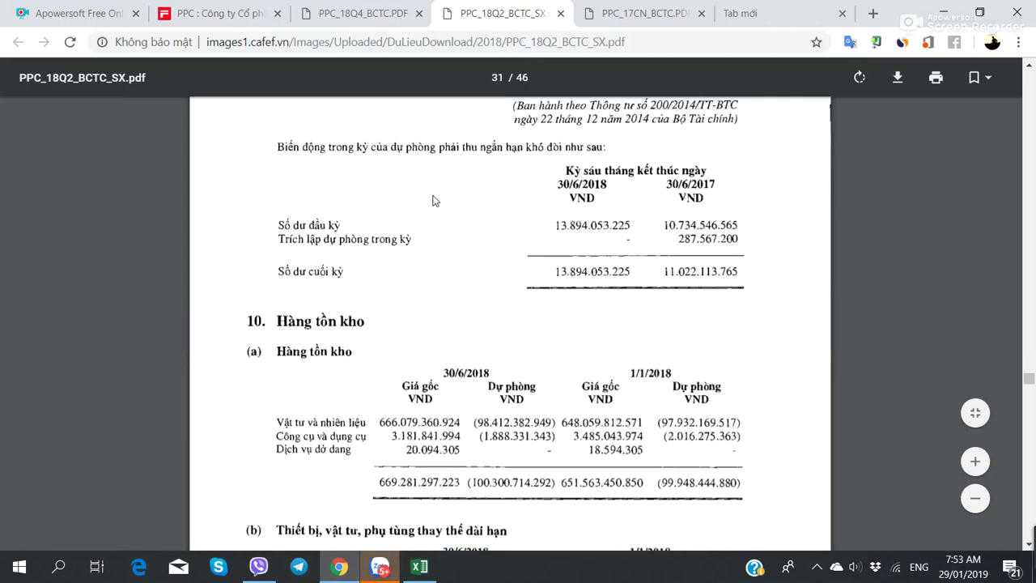
scroll(433, 201, "down", 12)
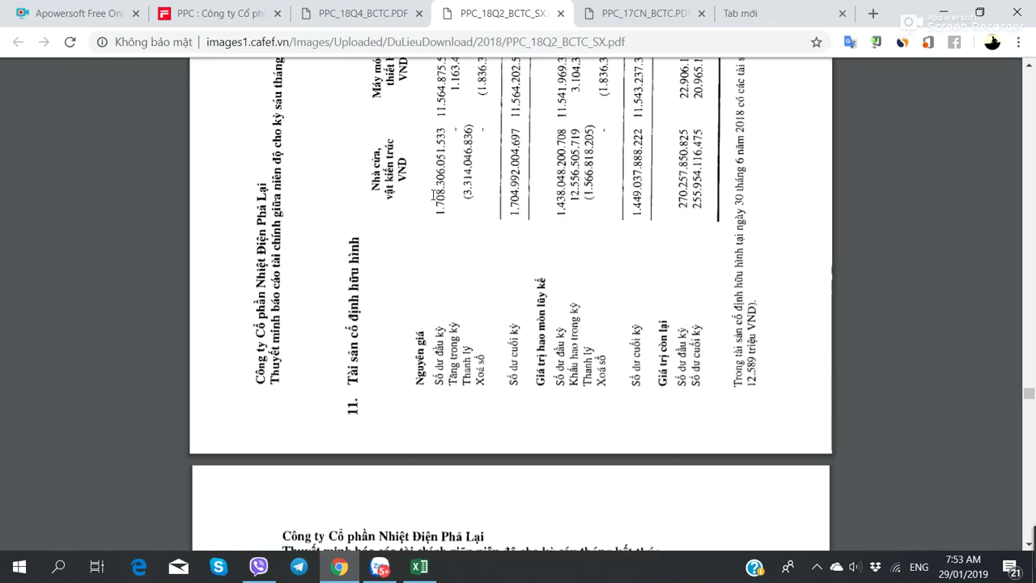
scroll(432, 194, "down", 10)
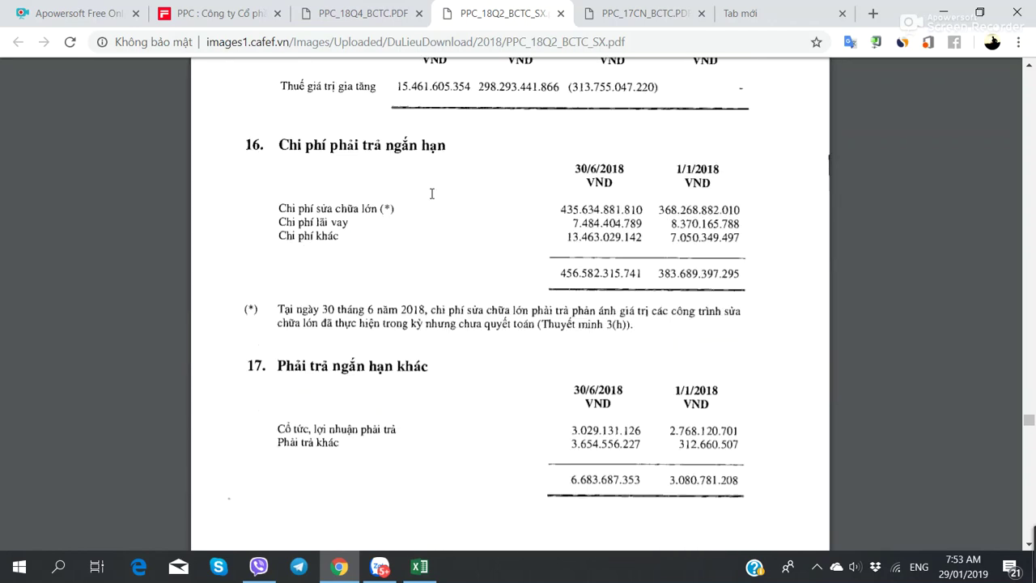
scroll(397, 202, "down", 3)
scroll(397, 200, "up", 3)
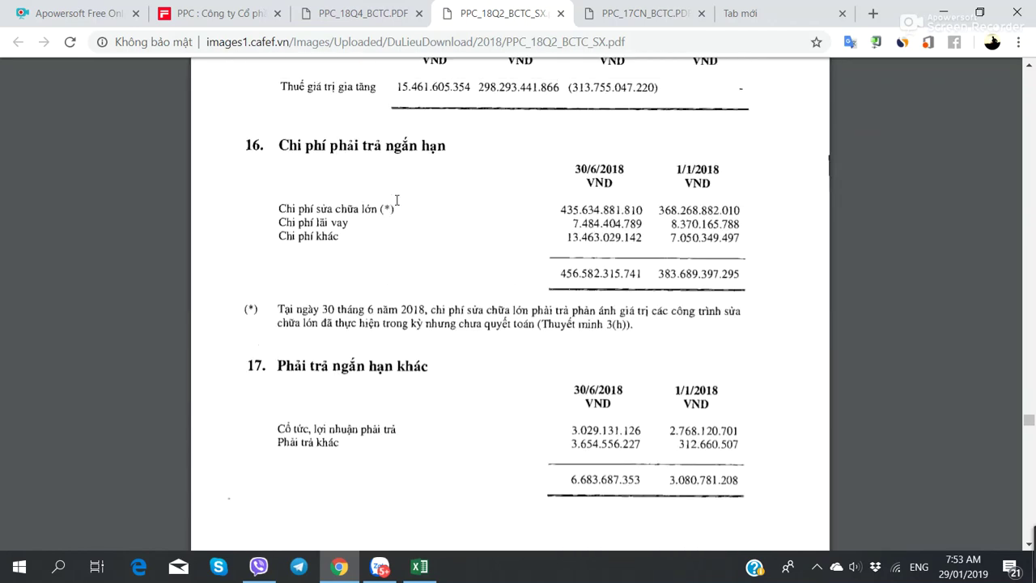
Recheck the short-term liabilities in the fourth-quarter balance sheet and find the second-quarter note on short-term trade payables by major supplier
left_click(362, 13)
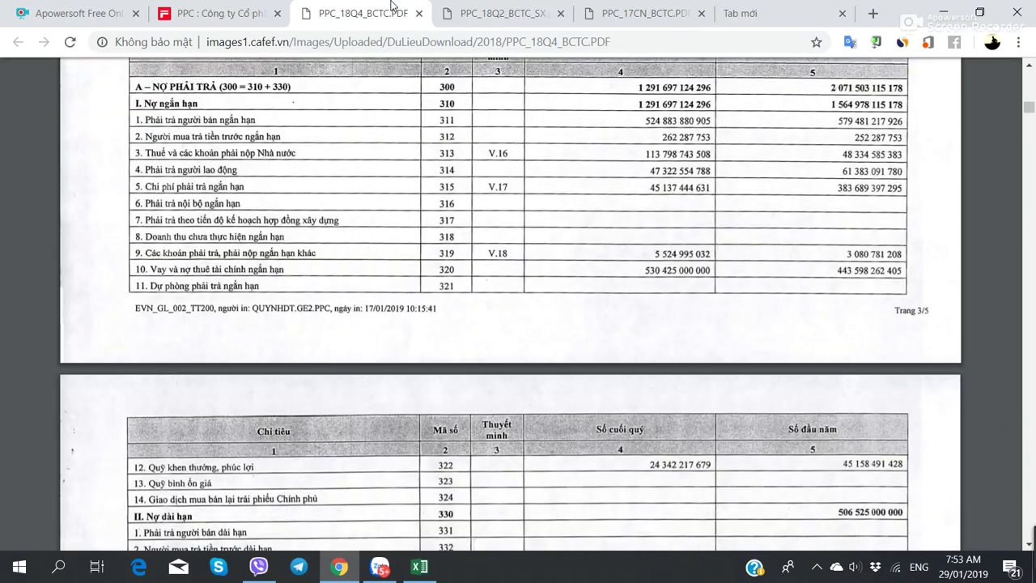
left_click(486, 8)
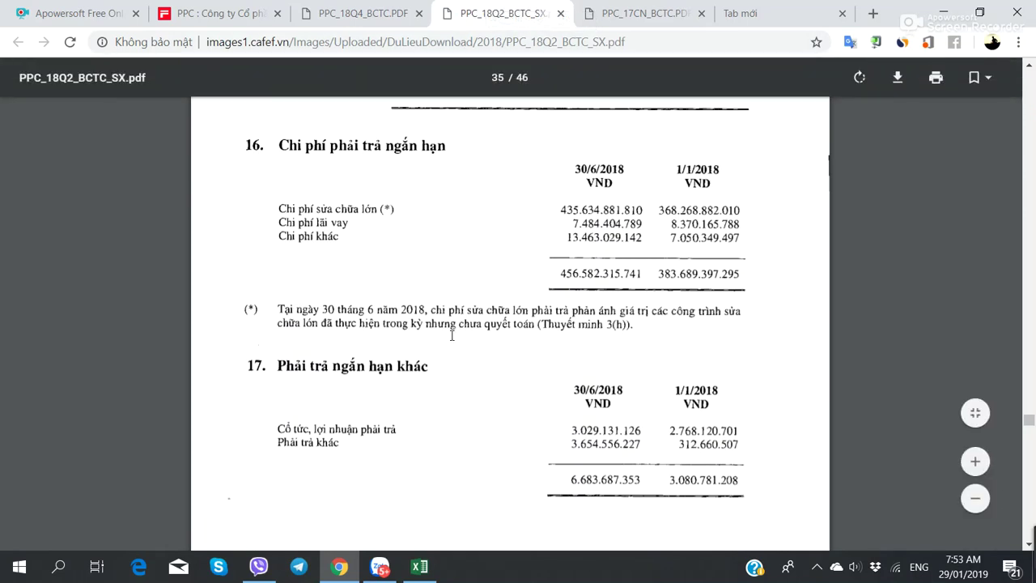
scroll(452, 335, "down", 2)
scroll(452, 335, "up", 6)
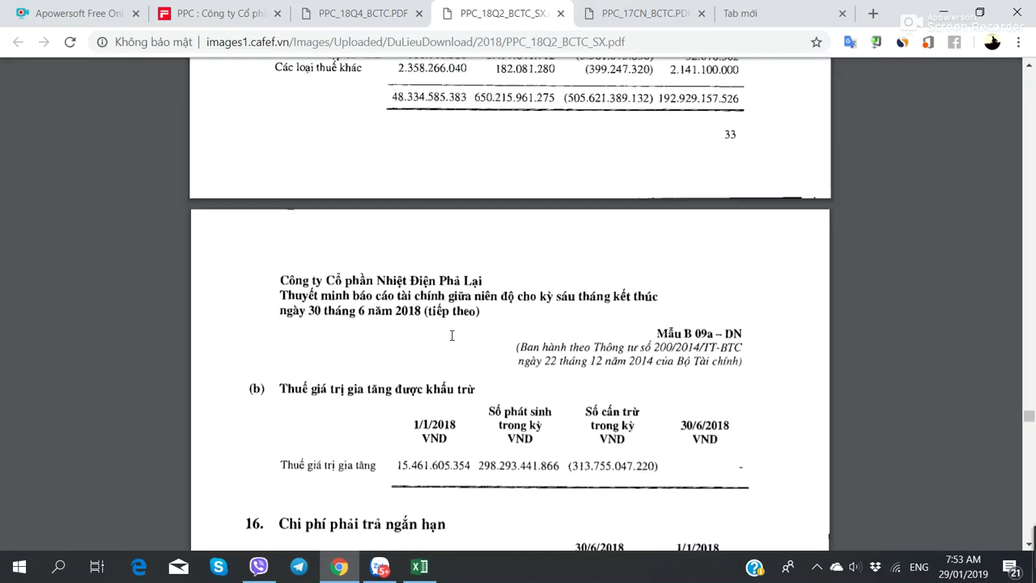
scroll(452, 336, "up", 5)
scroll(452, 335, "up", 5)
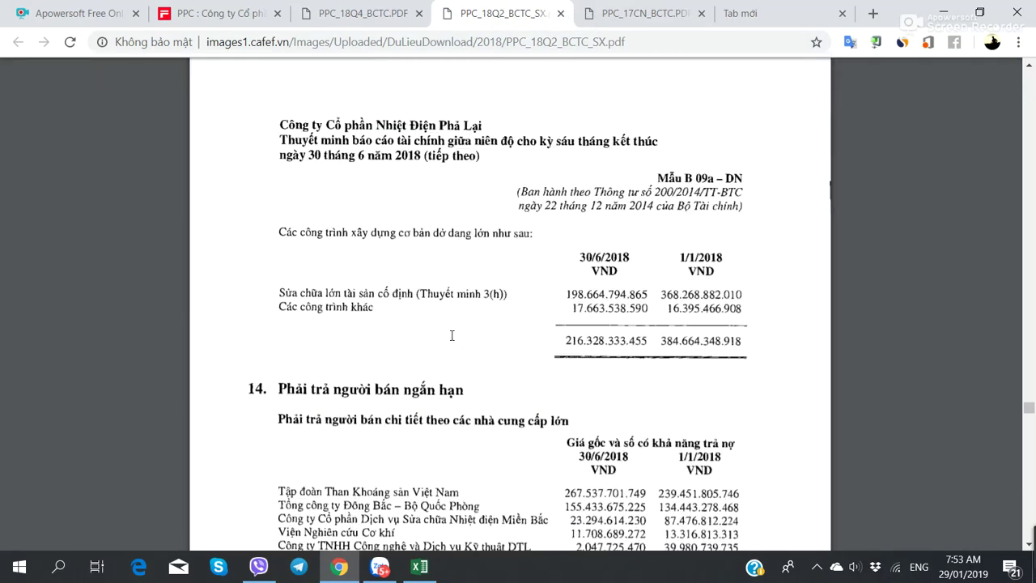
scroll(451, 335, "down", 3)
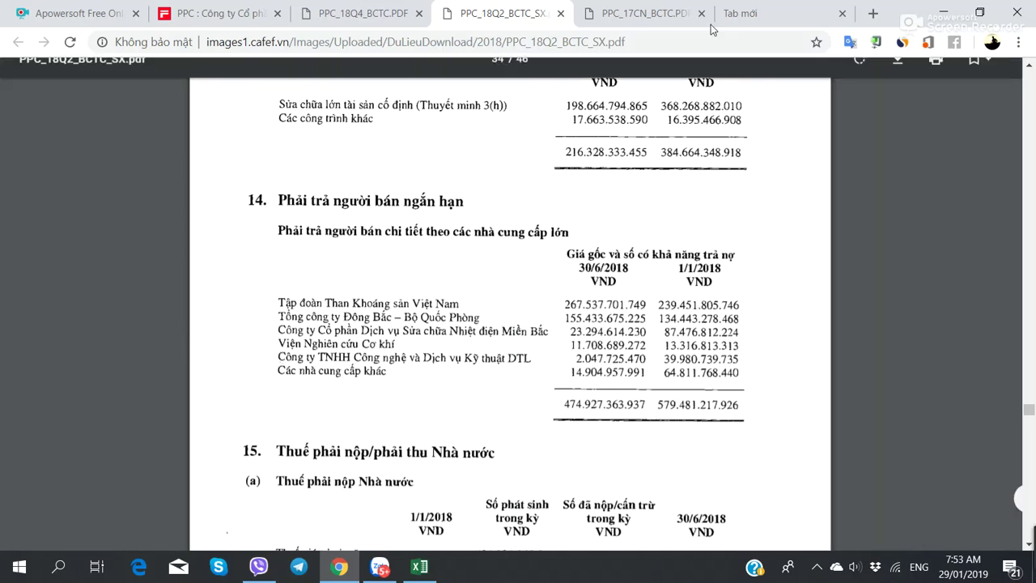
Search Google for the supplier "Tổng Công ty Đông Bắc" in the empty browser tab
left_click(772, 25)
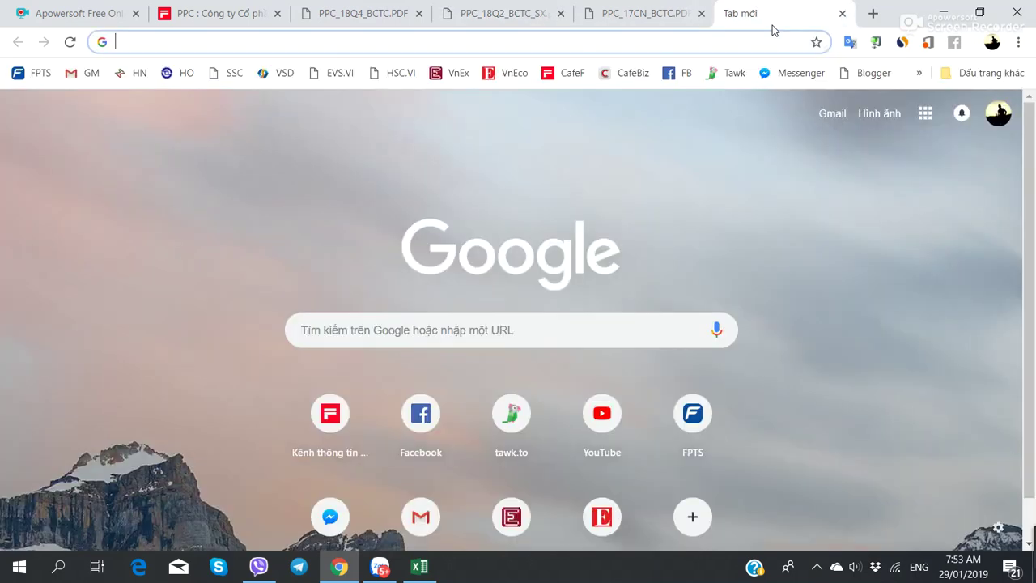
type("Tổng C")
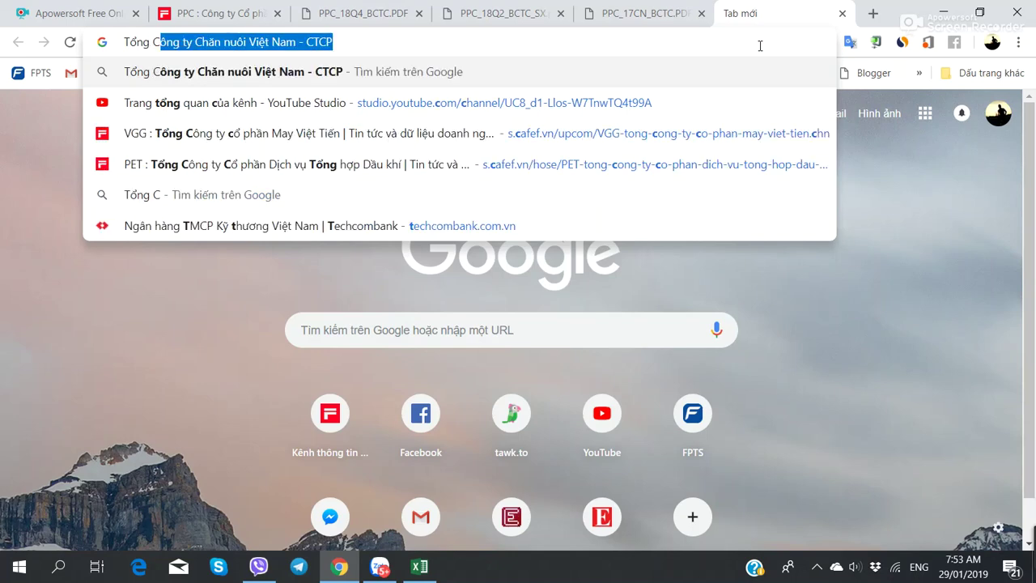
type("ông ty Đông Bắc")
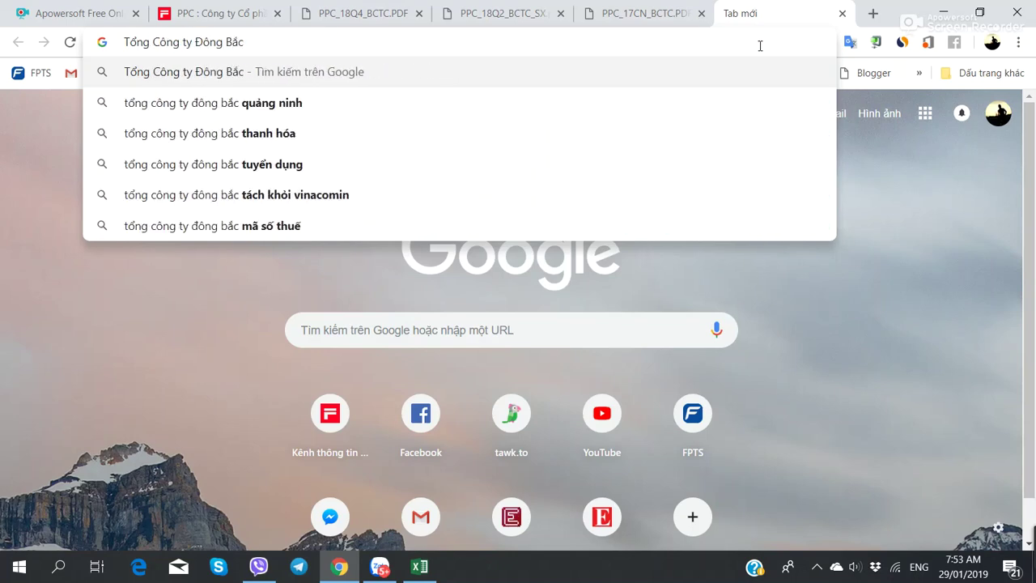
key("Return")
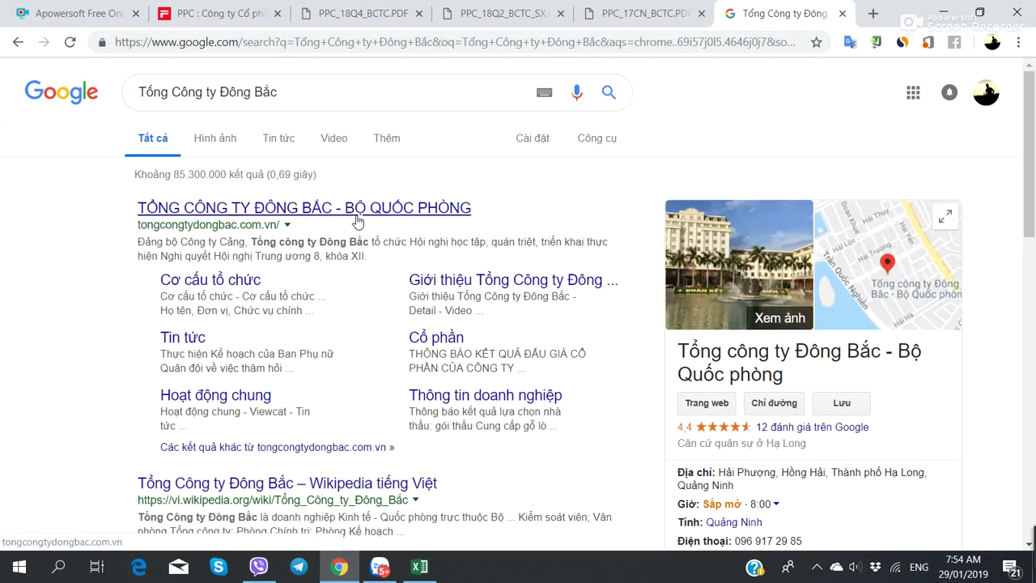
Open the official tongcongtydongbac.com.vn site from the search results in a new tab and look through its home page
scroll(288, 447, "down", 1)
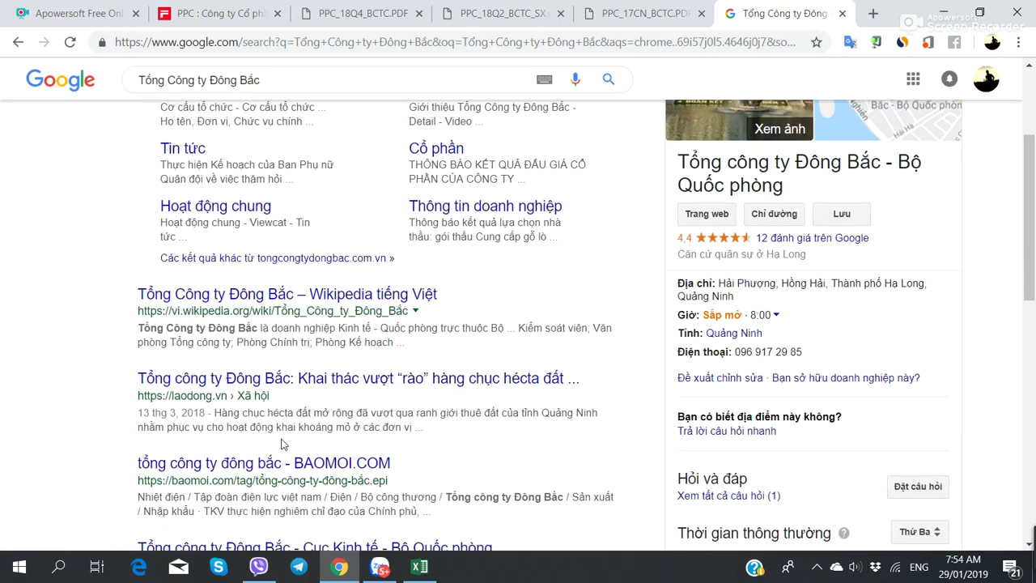
scroll(283, 405, "up", 1)
middle_click(277, 207)
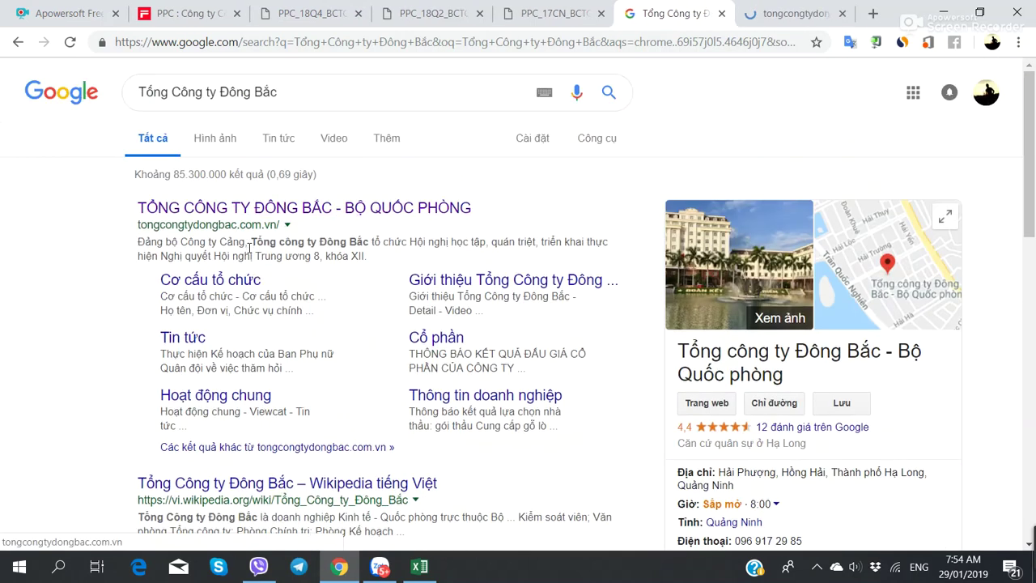
left_click(813, 8)
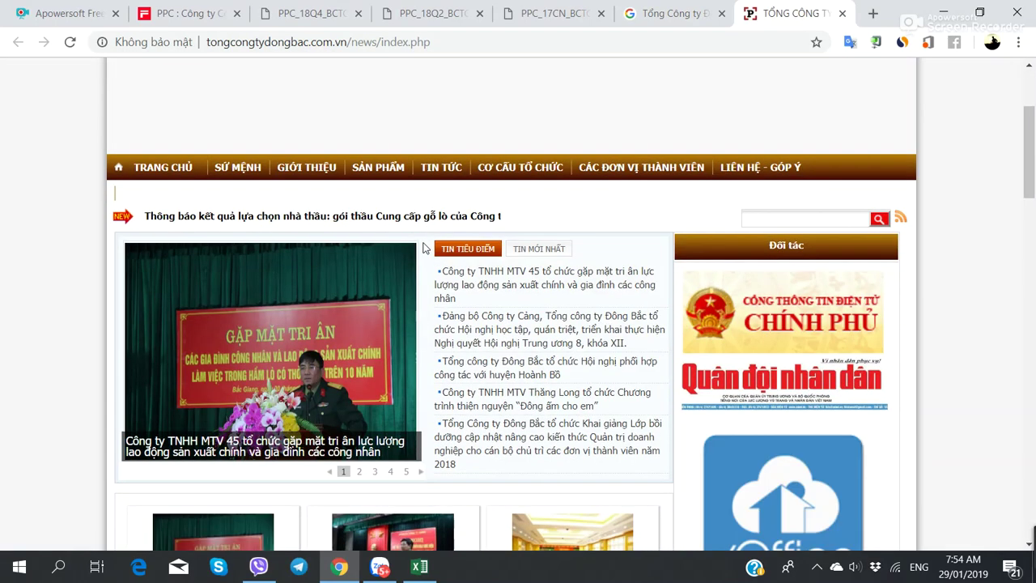
scroll(428, 250, "down", 5)
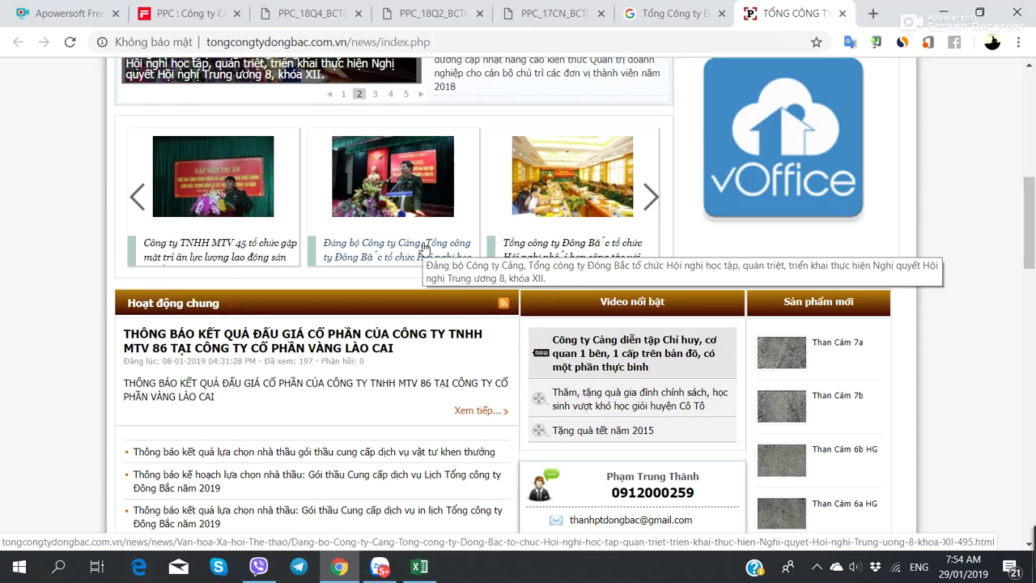
scroll(4, 340, "down", 5)
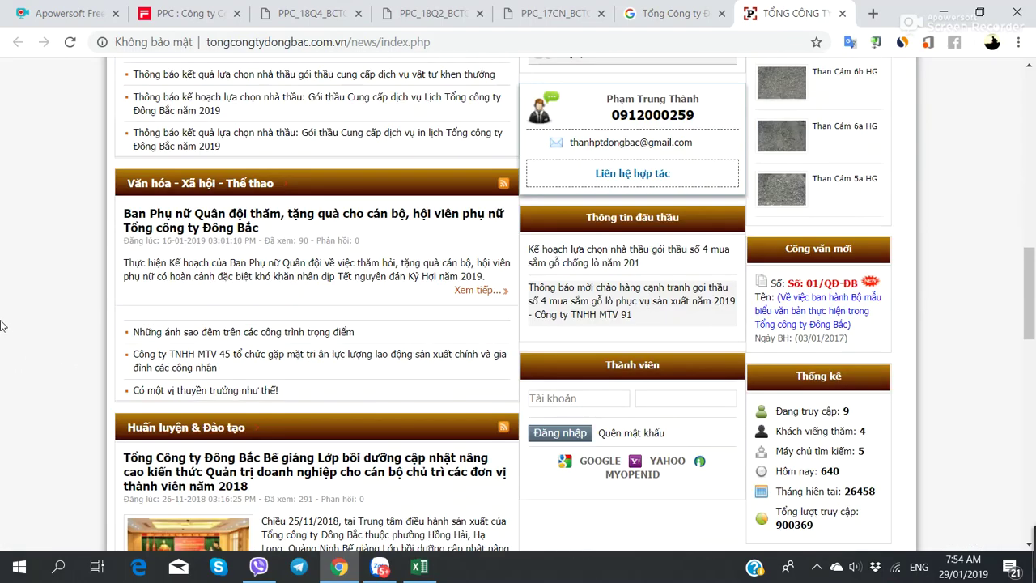
View the product categories on the Đông Bắc site and return to the second-quarter note on payables to major suppliers
scroll(4, 326, "up", 10)
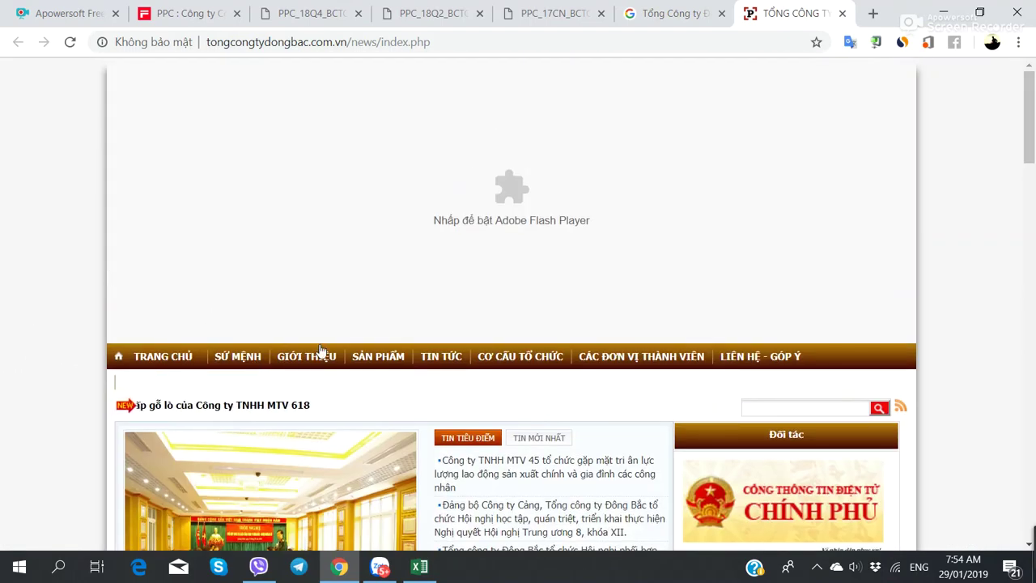
mouse_move(377, 360)
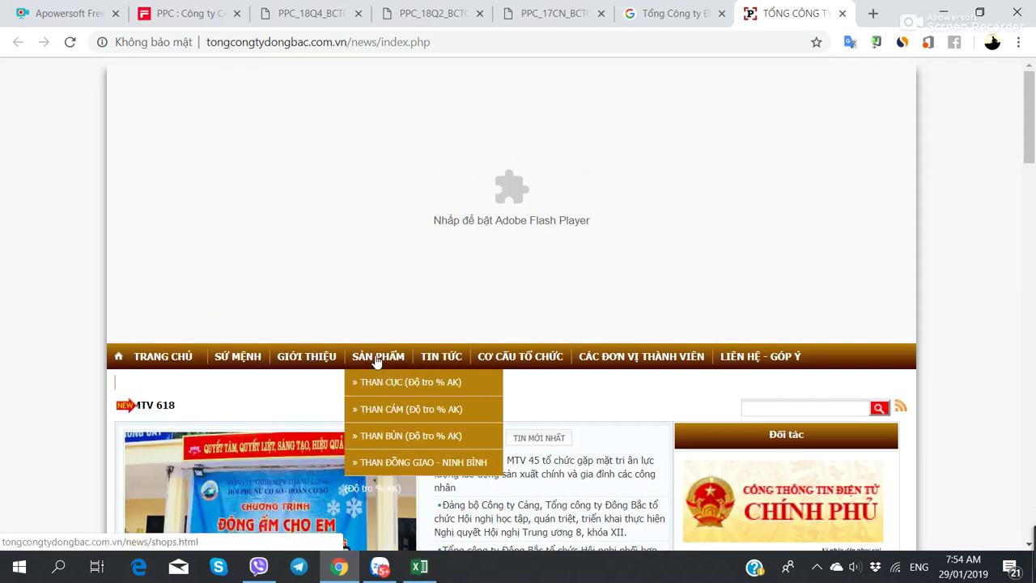
left_click(553, 13)
left_click(433, 13)
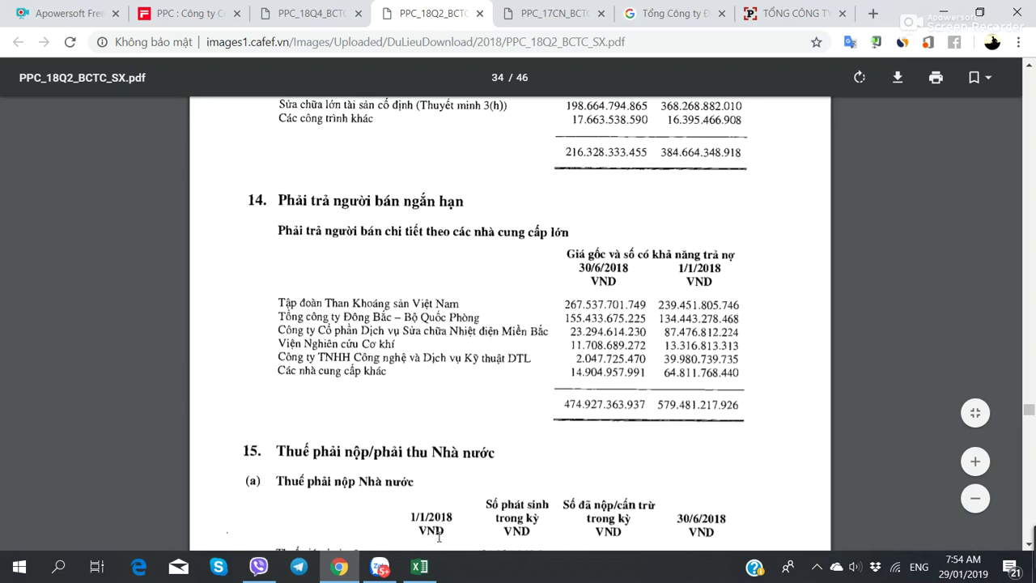
Switch to the PPC workbook in Excel and enter the label "Phải trả người bán" in D69 under Nguồn vốn
left_click(419, 567)
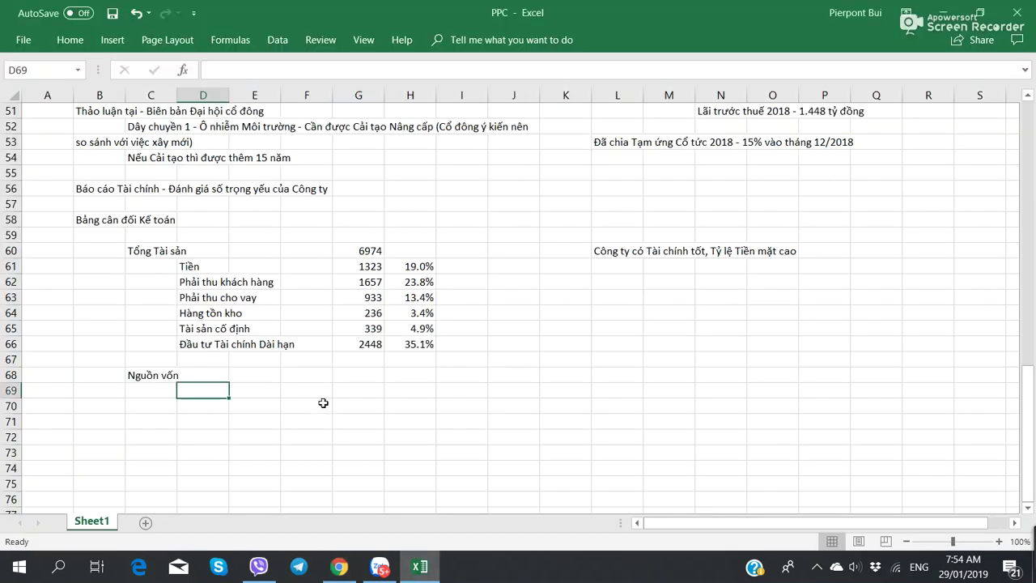
type("Phải trả người bán")
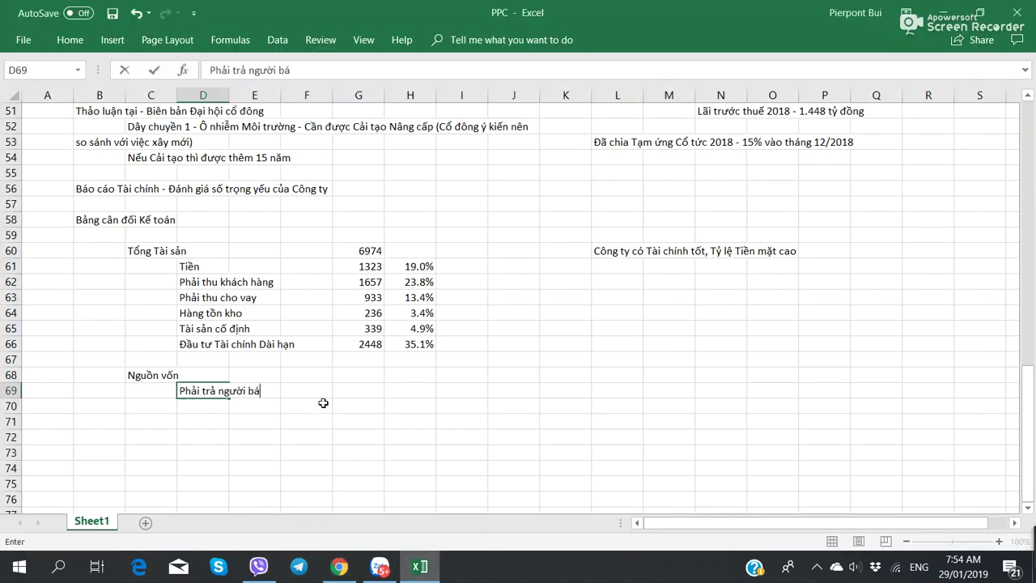
key("Tab")
key("Tab")
key("Tab")
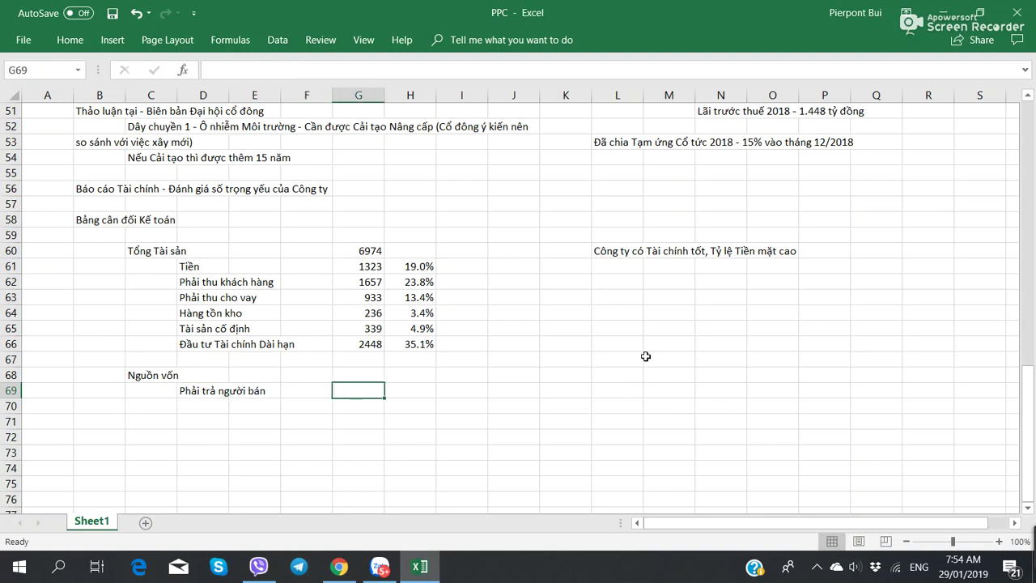
Enter the note "Phải trả người bán - TKV và Tổng Công ty Đông Bắc (Tiền than)" in L69
left_click(629, 389)
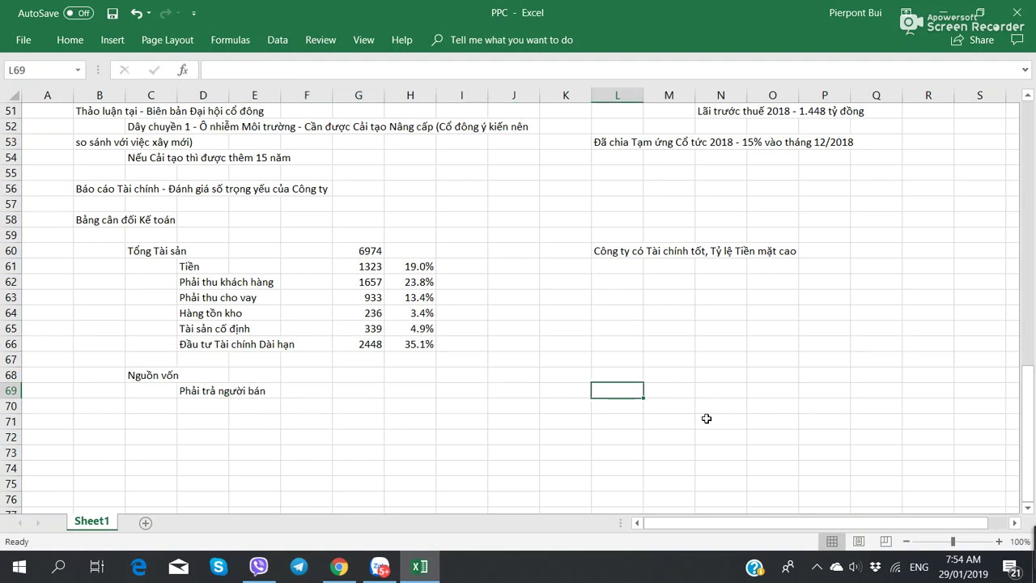
type("Phải trả người bán")
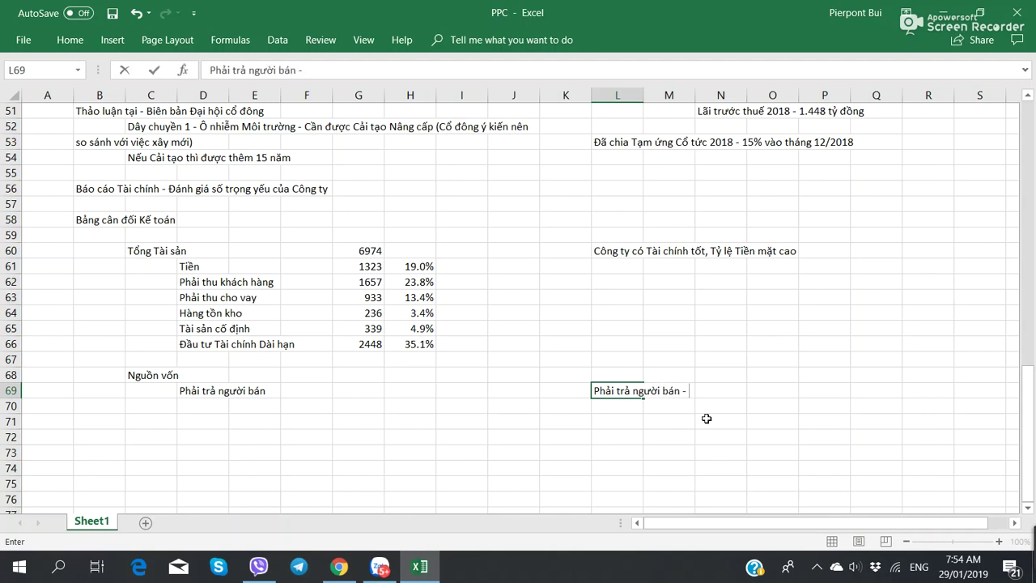
type(" - TKV va")
type(" Tổng ")
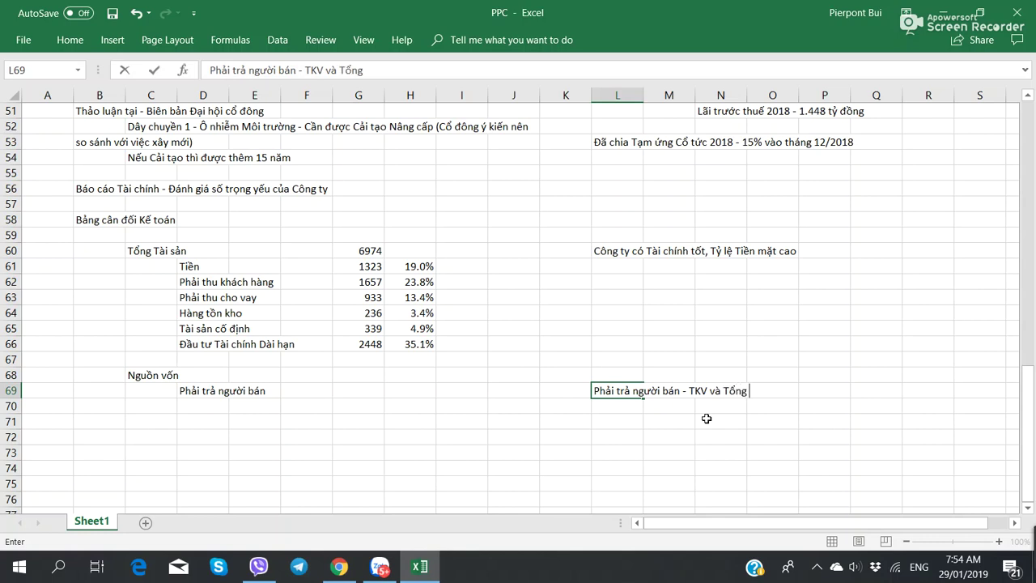
type("Công ty Đ")
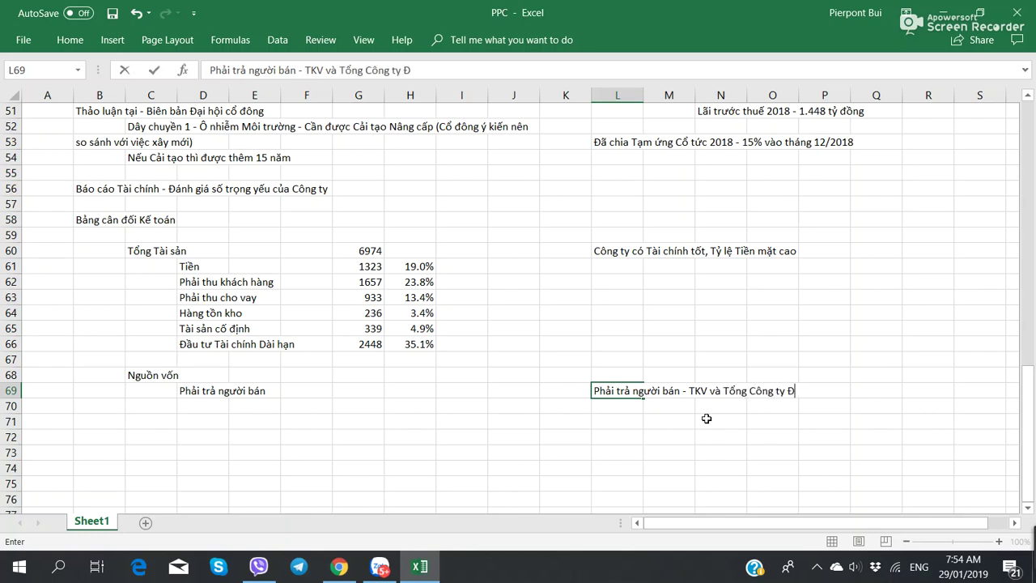
type("ông Ba")
type("c (Tie")
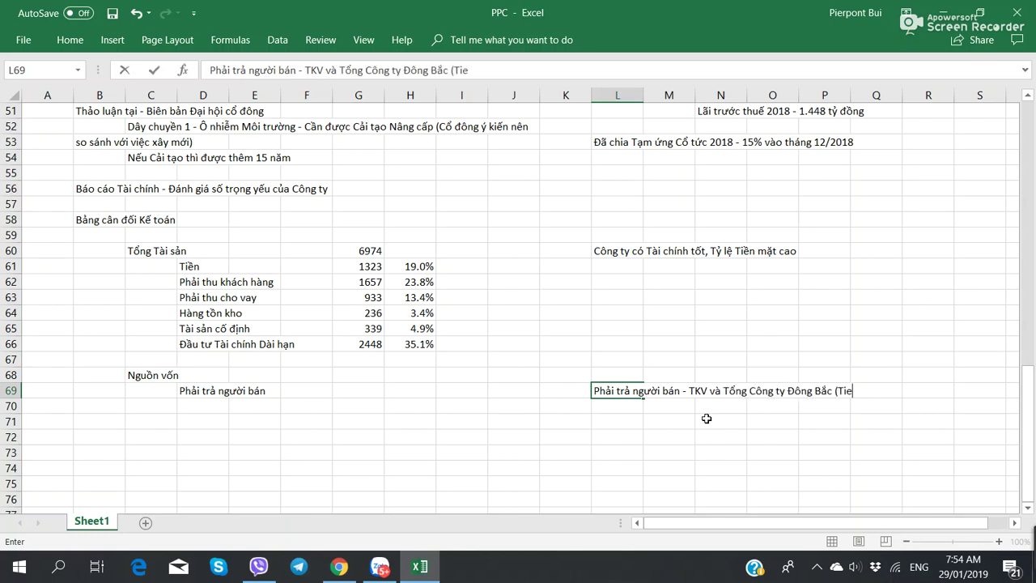
type("n than")
Look up short-term trade payables in the fourth-quarter balance sheet PPC_18Q4_BCTC and enter 524 in G69
left_click(359, 391)
key("alt+Tab")
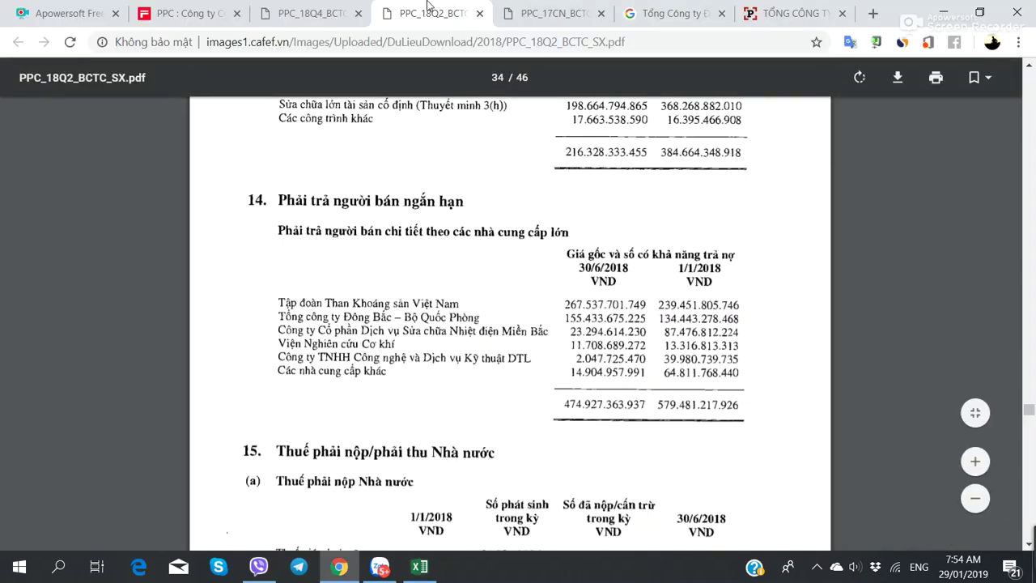
left_click(312, 13)
scroll(378, 250, "up", 3)
key("alt+Tab")
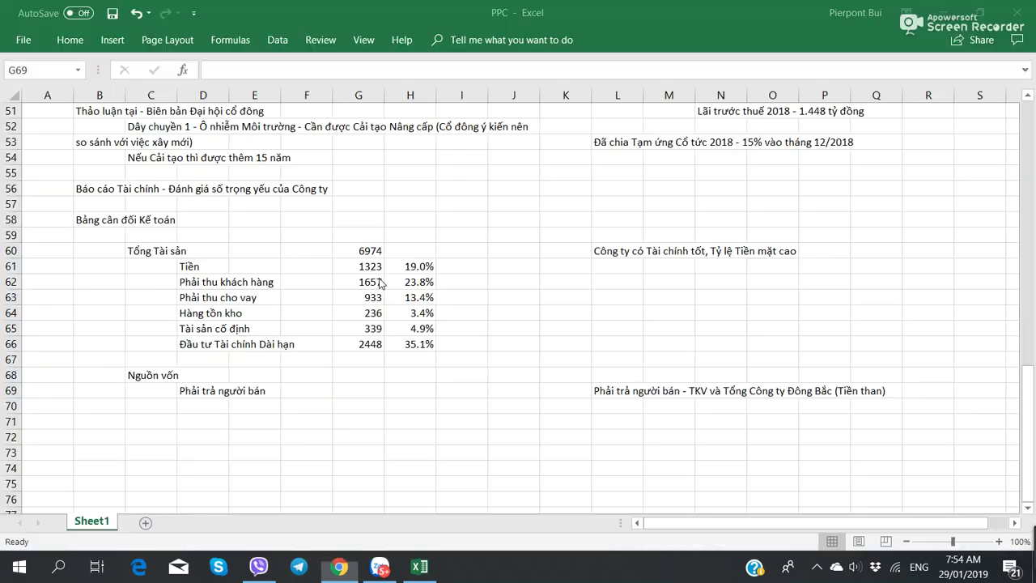
type("524")
key("Tab")
Copy the share-of-total-assets formula from H66 to H69 for the trade payables row
key("Up")
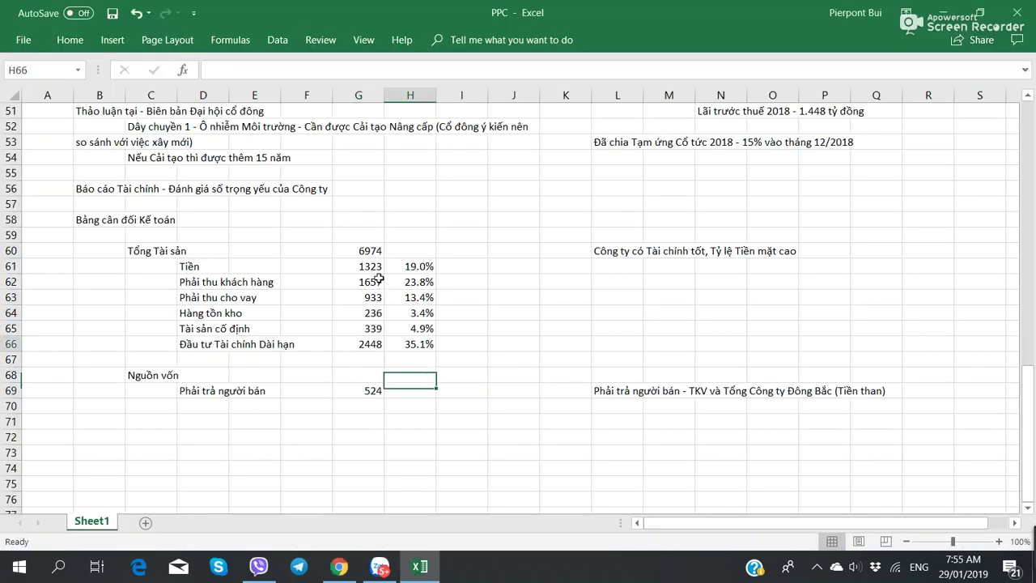
key("Up")
key("Up")
key("ctrl+c")
key("Down")
key("Down")
key("Down")
key("ctrl+v")
key("Down")
key("Left")
key("Left")
key("Left")
key("Left")
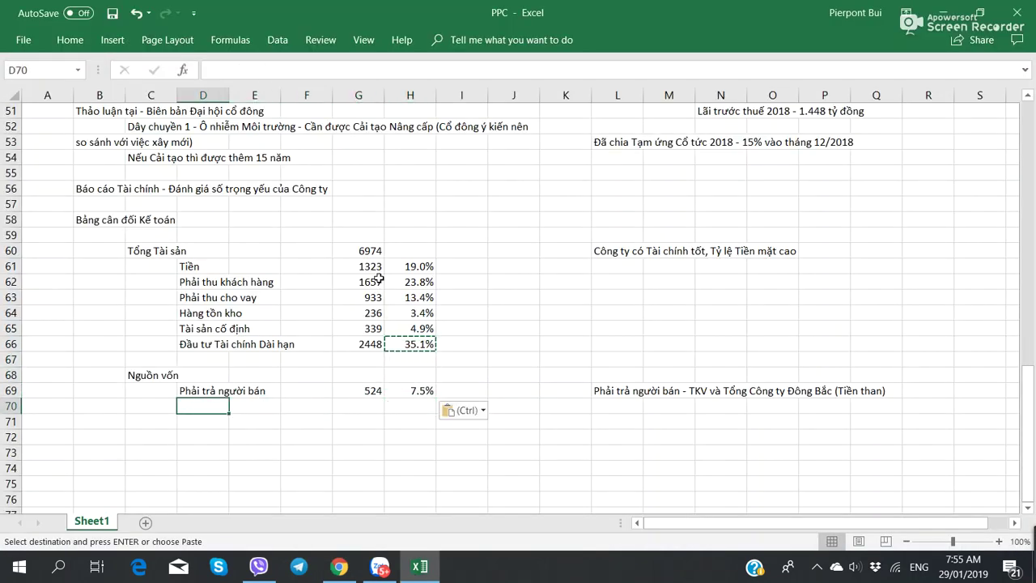
Check the remaining liabilities in the fourth-quarter balance sheet and record borrowings in row 70 as "Vay" with 530 in G70
key("alt+Tab")
scroll(370, 351, "down", 3)
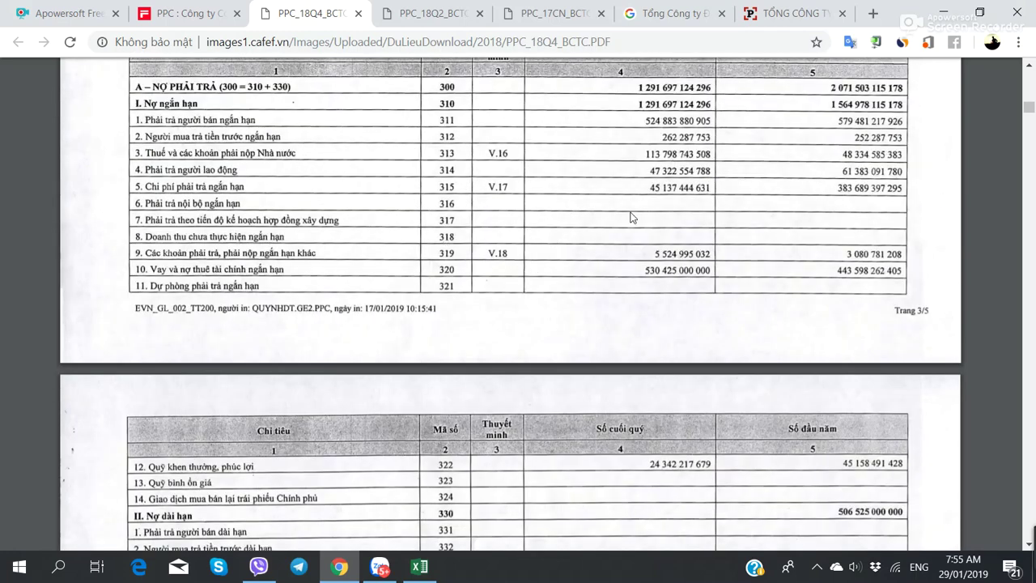
scroll(616, 231, "down", 5)
scroll(615, 224, "up", 5)
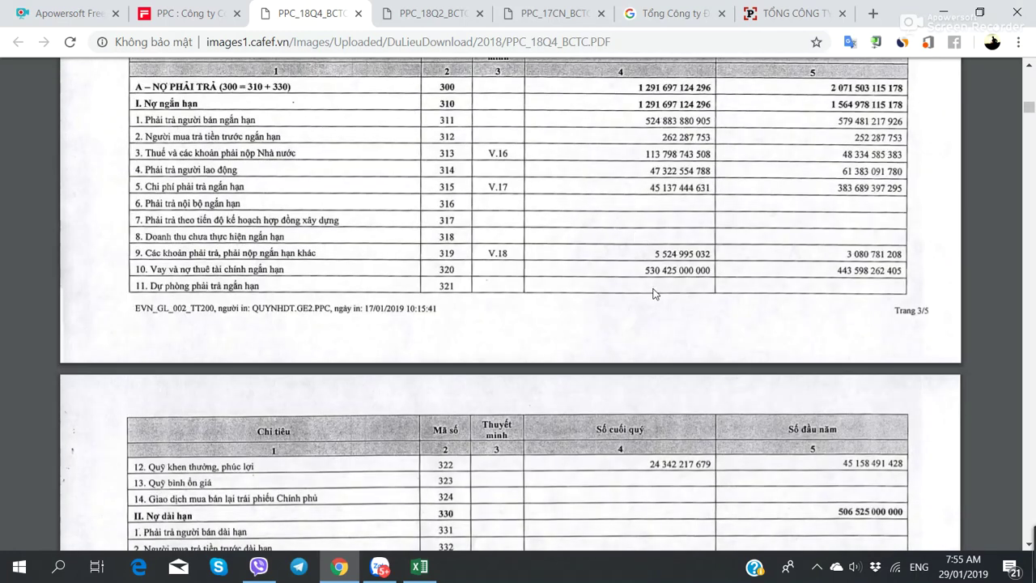
scroll(655, 319, "down", 5)
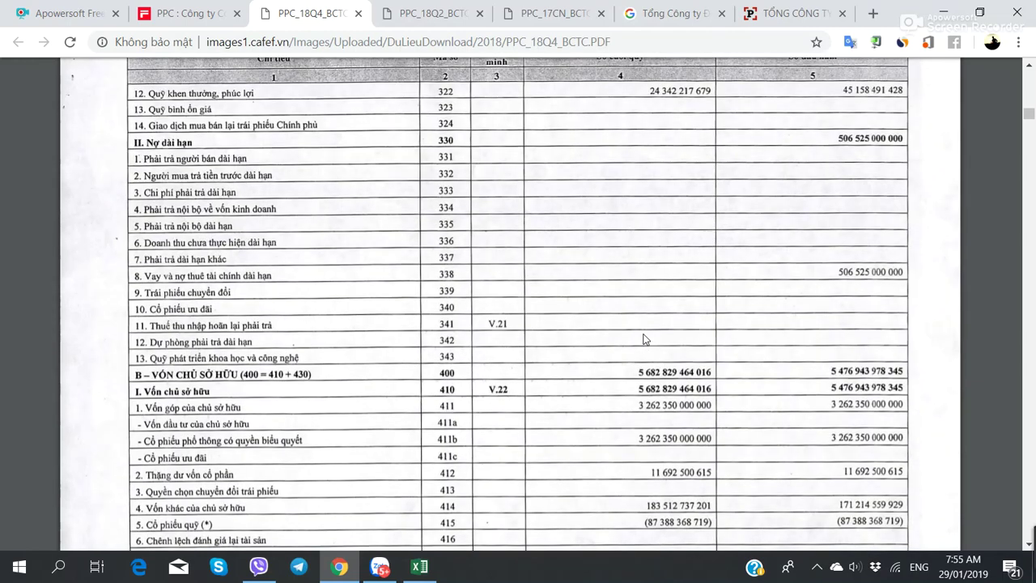
scroll(638, 330, "up", 7)
scroll(638, 330, "down", 2)
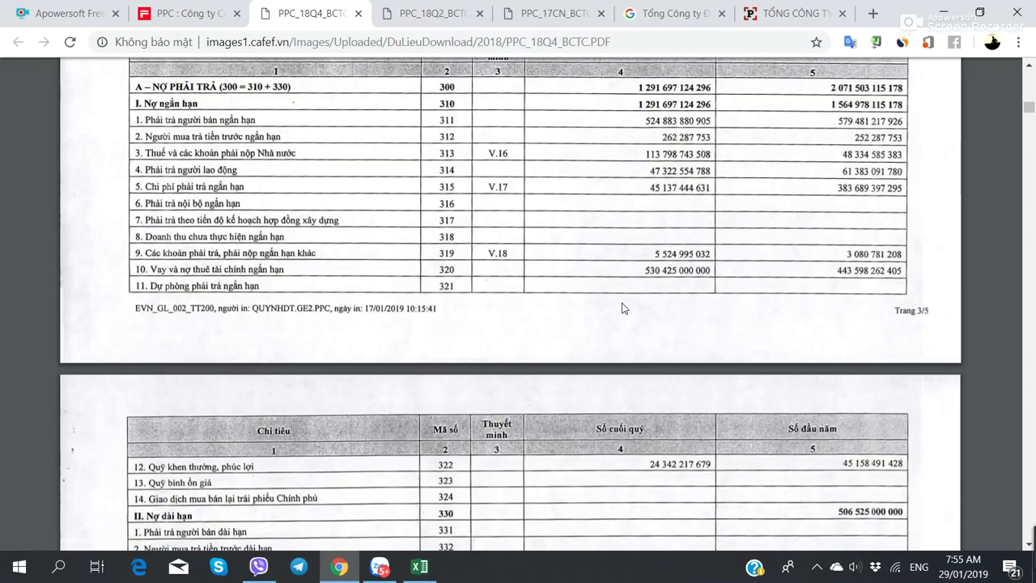
key("alt+Tab")
type("Nợ")
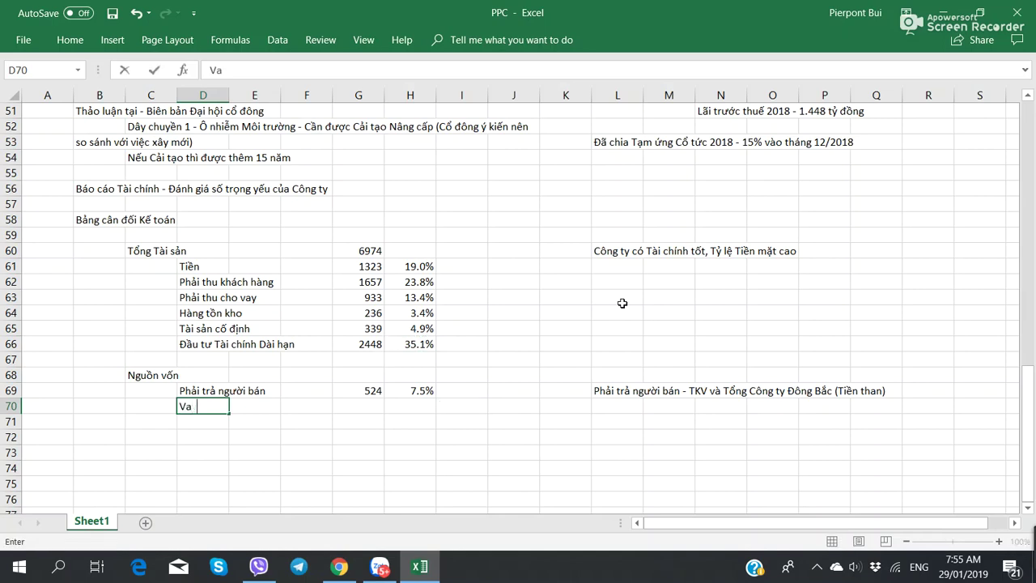
key("Tab")
key("Tab")
key("alt+Tab")
key("alt+Tab")
type("530")
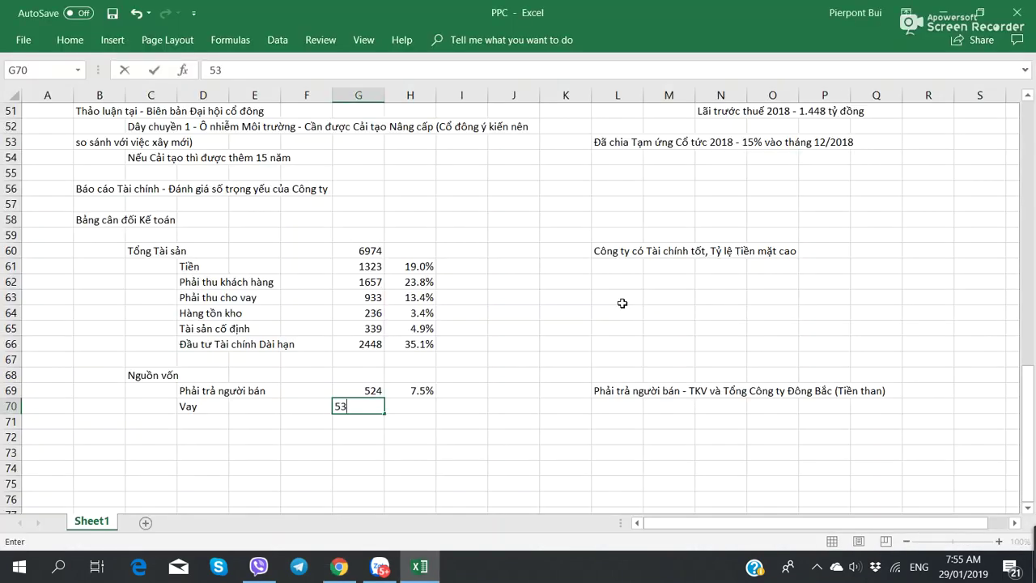
Copy the percentage formula from H69 to H70 for the Vay row
key("Tab")
key("Up")
key("ctrl+c")
key("Down")
key("ctrl+v")
key("Return")
key("Left")
key("Left")
key("Left")
key("Left")
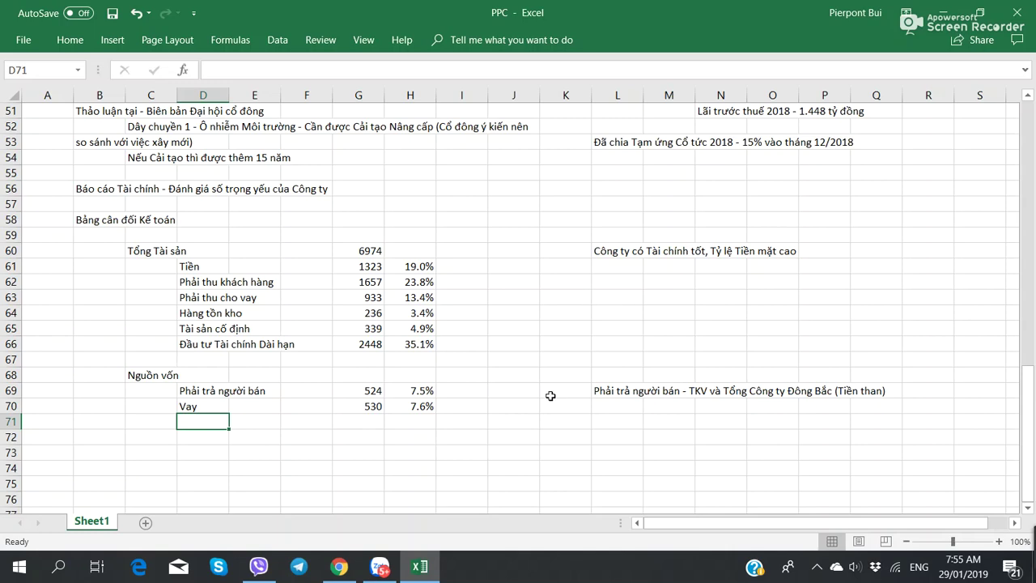
Record owners' equity from the fourth-quarter balance sheet in row 71 as "Vốn chủ" with 5682 in G71
key("alt+Tab")
key("alt+Tab")
type("Vốn chủ")
key("Tab")
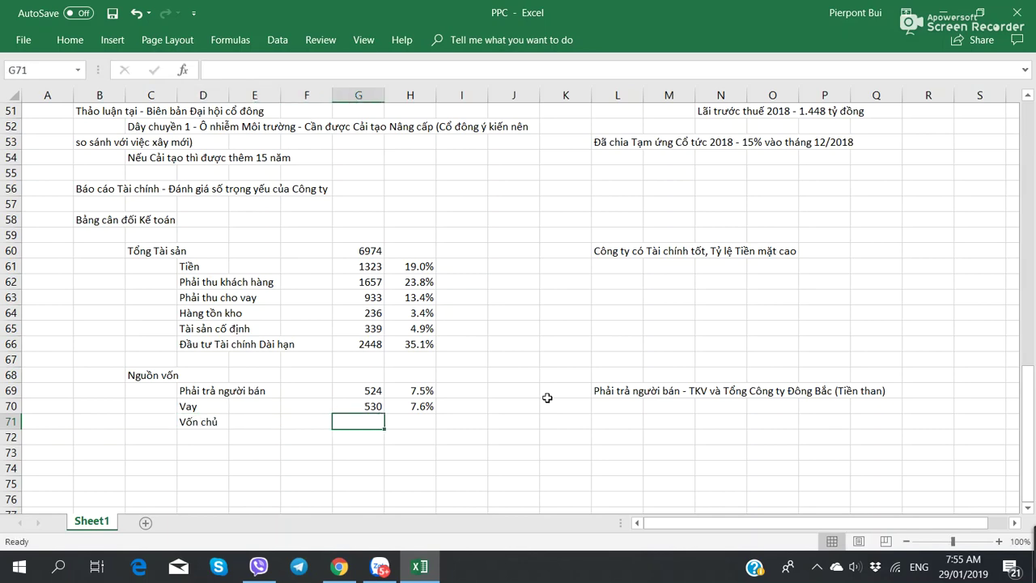
key("alt+Tab")
key("alt+Tab")
type("5682")
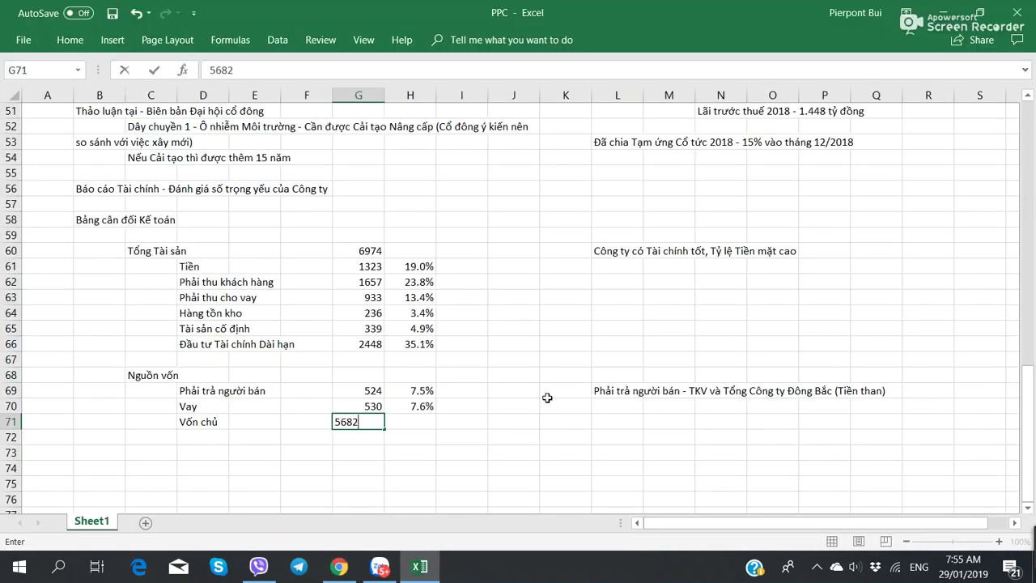
Fill the percentage formula from H70 down to H71 for the Vốn chủ row
key("Tab")
key("Up")
key("shift+Down")
key("ctrl+d")
key("Down")
key("Up")
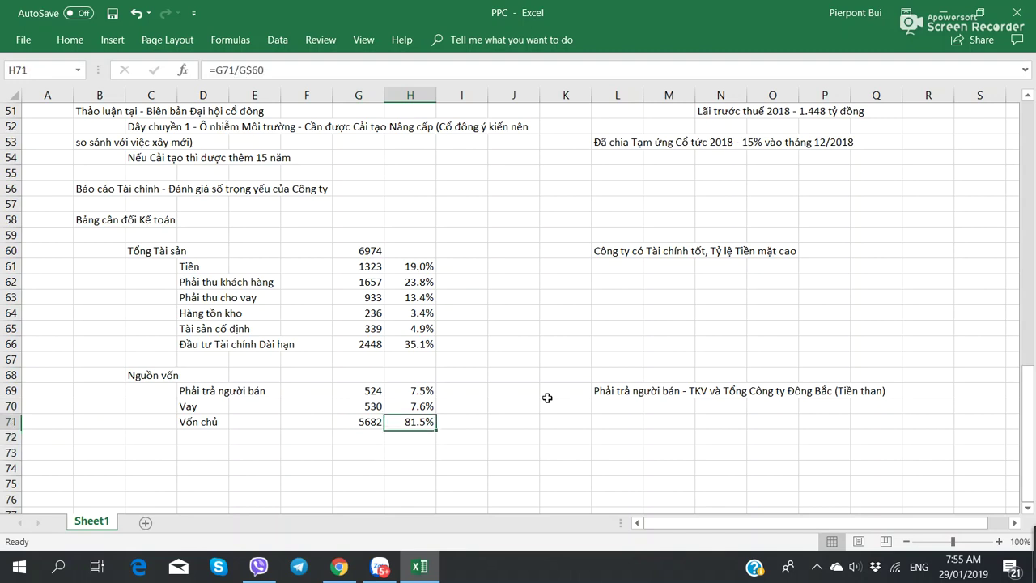
Select the three funding shares in H69:H71 to check their combined total
key("Up")
key("Up")
key("shift+Down")
key("shift+Down")
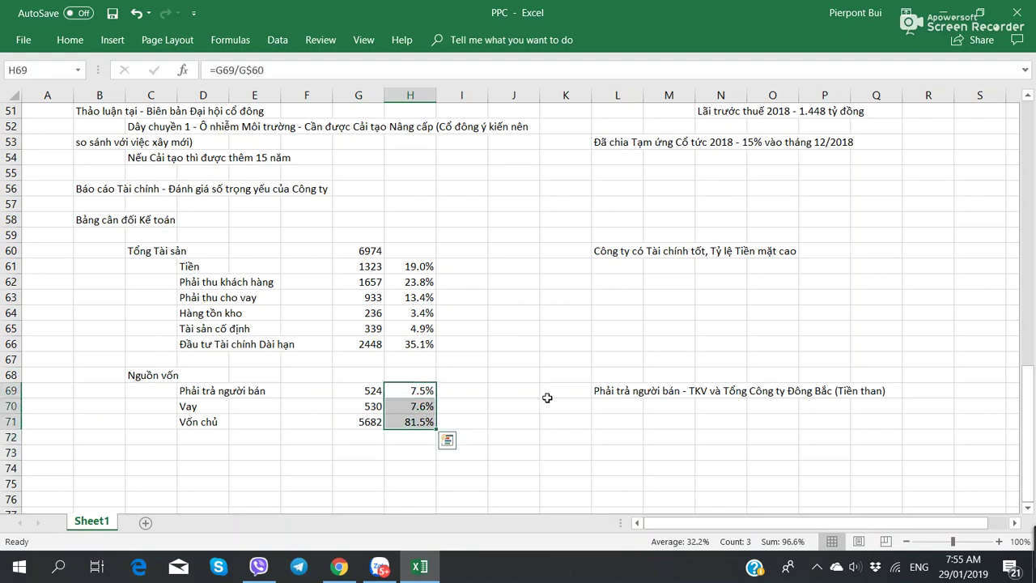
left_click(342, 465)
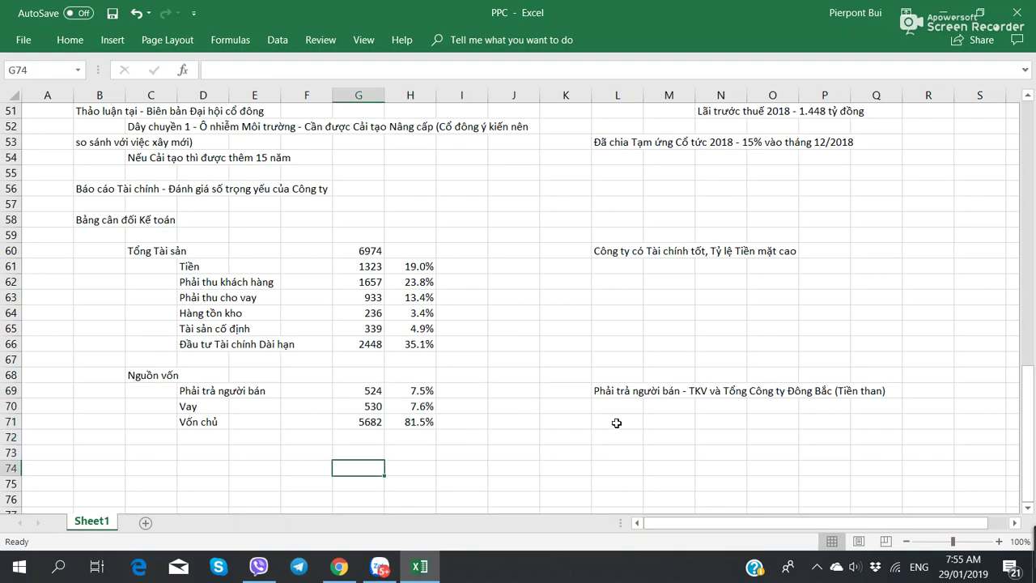
left_click(625, 269)
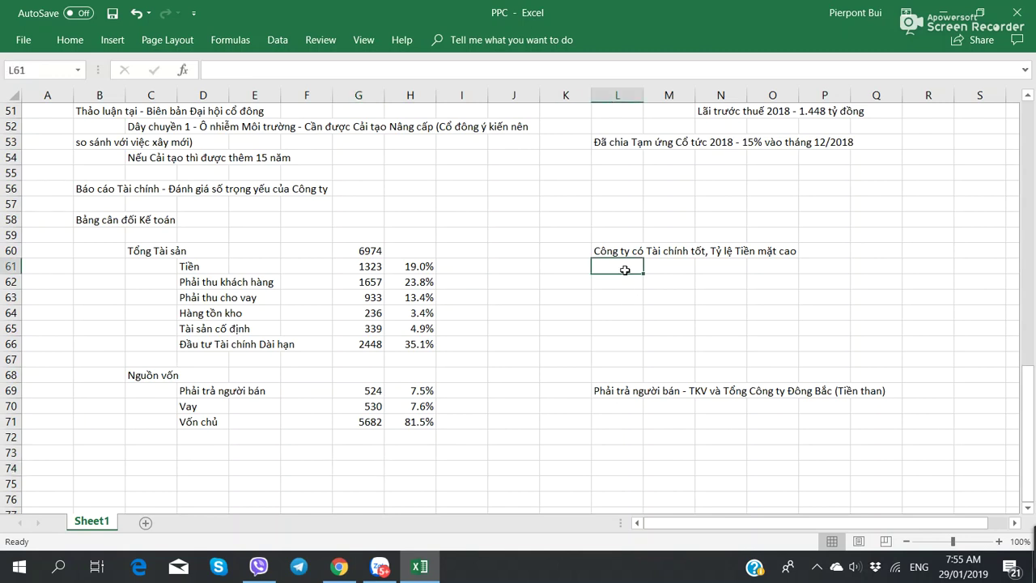
Enter the label "Gửi ròng" in D73 below the funding sources
left_click(146, 446)
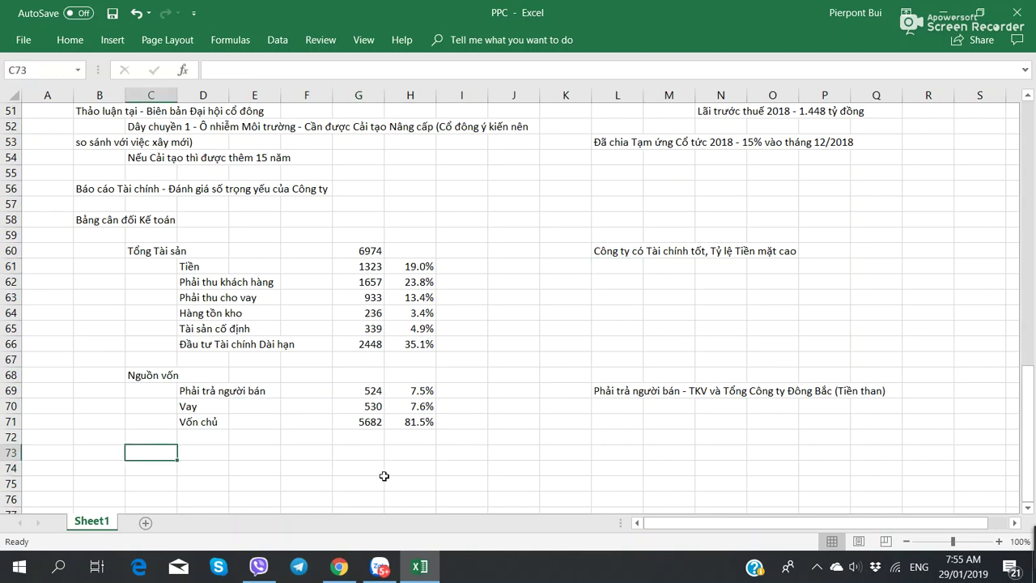
key("Right")
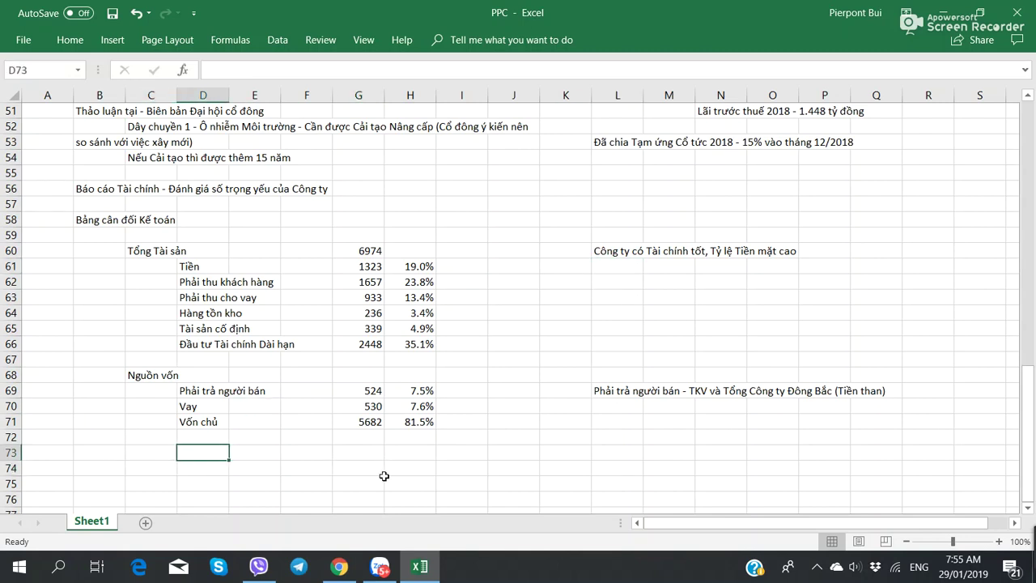
type("Gui ro")
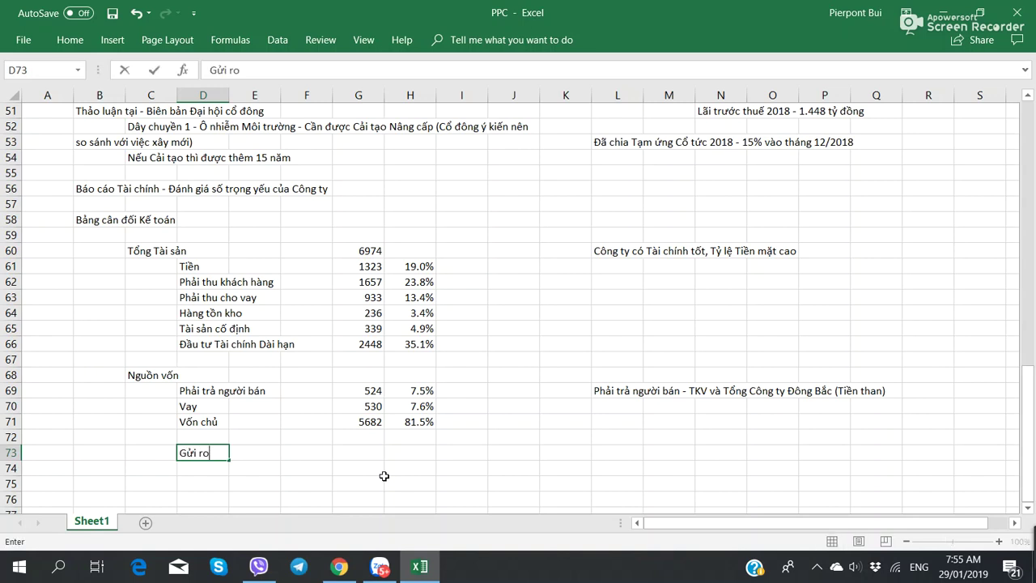
type("ng")
key("Right")
key("Right")
key("Right")
Calculate net deposits in G73 as cash minus borrowings with the formula =G61-G70
type("=")
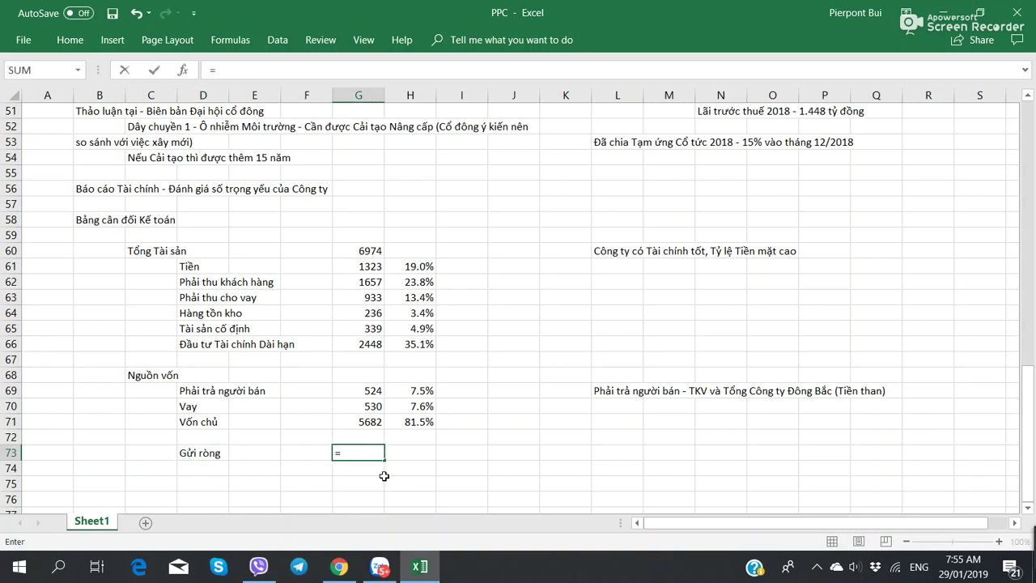
key("Up")
key("Up")
key("Up")
key("Up")
key("Up")
key("Up")
key("Up")
key("Up")
key("Up")
key("Up")
key("Up")
key("Up")
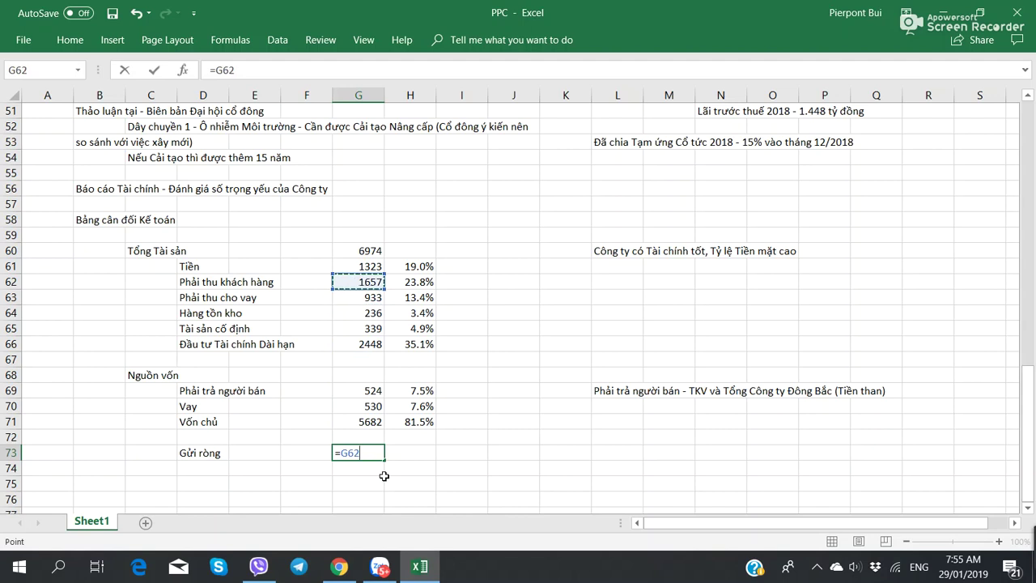
type("-")
key("Up")
key("Up")
key("Up")
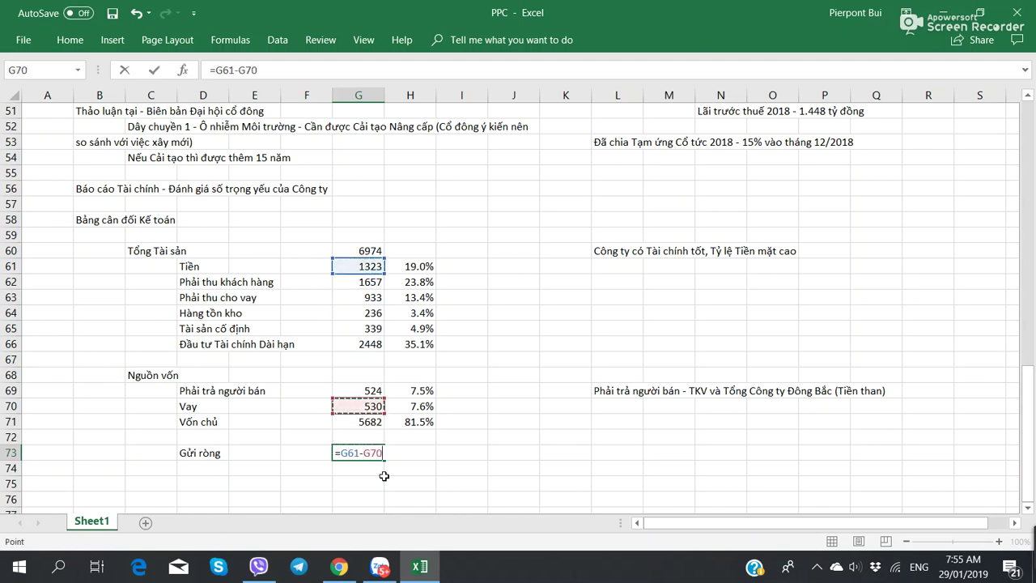
key("Return")
key("Right")
key("Right")
key("Right")
key("Right")
key("Right")
key("Left")
key("Up")
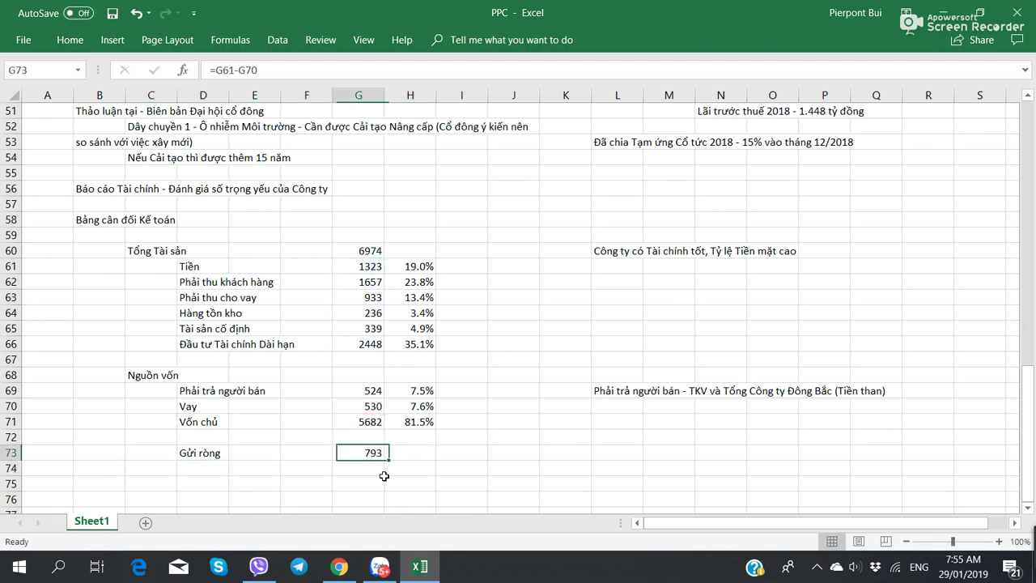
Copy the percentage formula from H71 into H73 for the Gửi ròng row
key("Right")
key("Left")
key("Right")
key("Up")
key("Up")
key("ctrl+c")
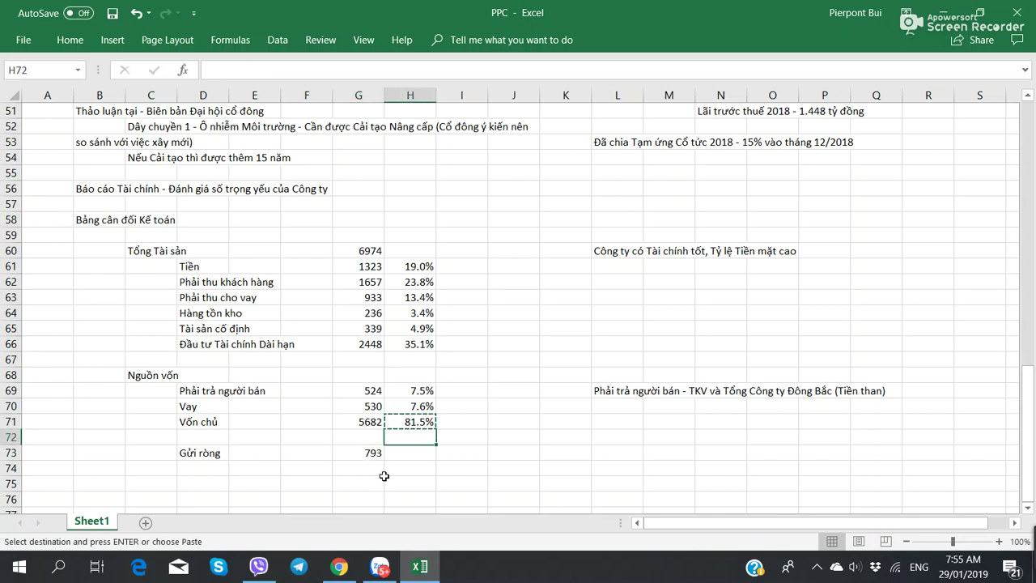
key("Down")
key("Down")
key("Down")
key("Up")
key("ctrl+v")
key("Down")
key("Down")
key("Left")
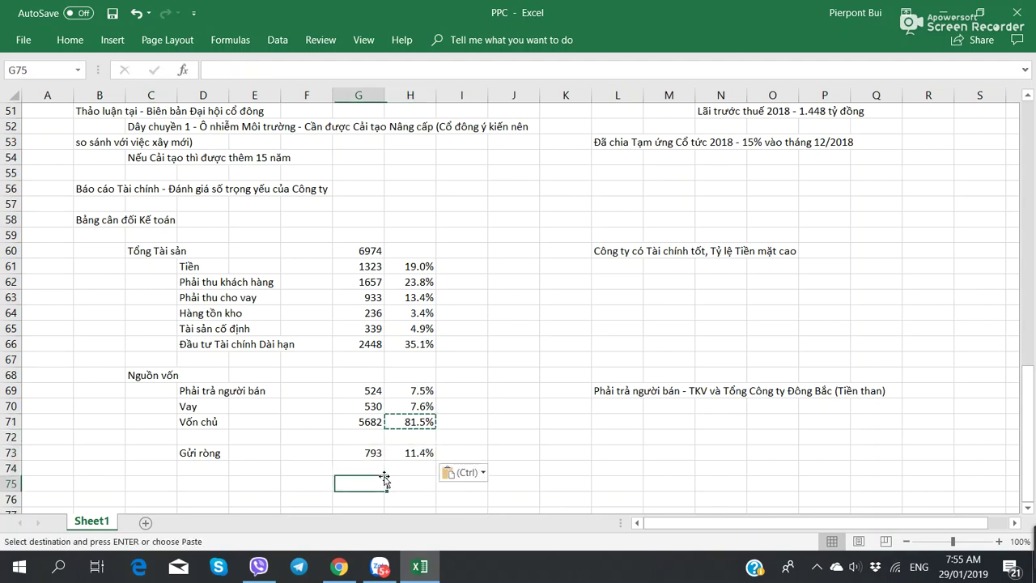
Switch to Chrome and find the share capital note "21. Vốn cổ phần" in the PPC_18Q2_BCTC report
key("Left")
key("Up")
key("Right")
key("Up")
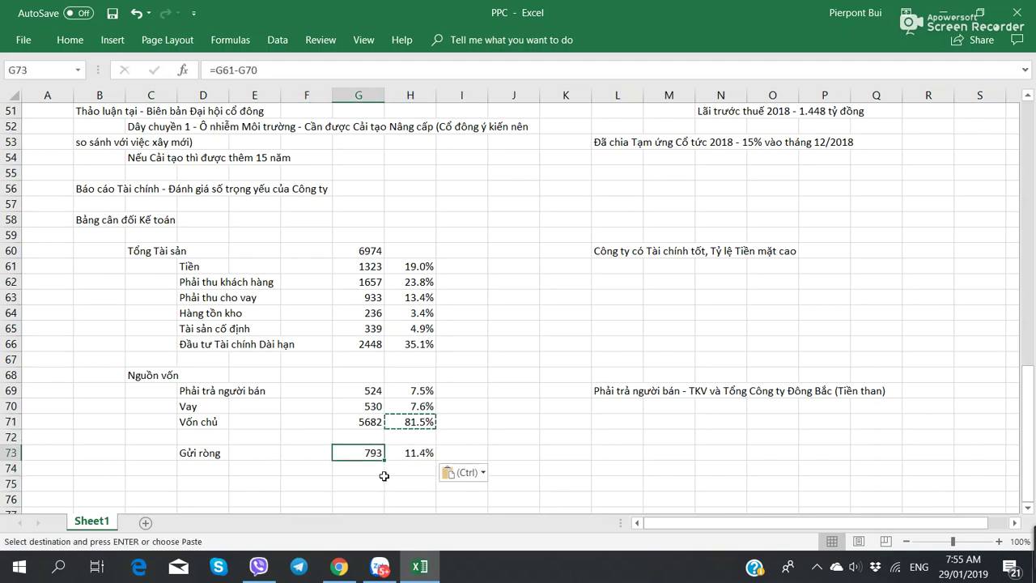
key("Left")
key("Down")
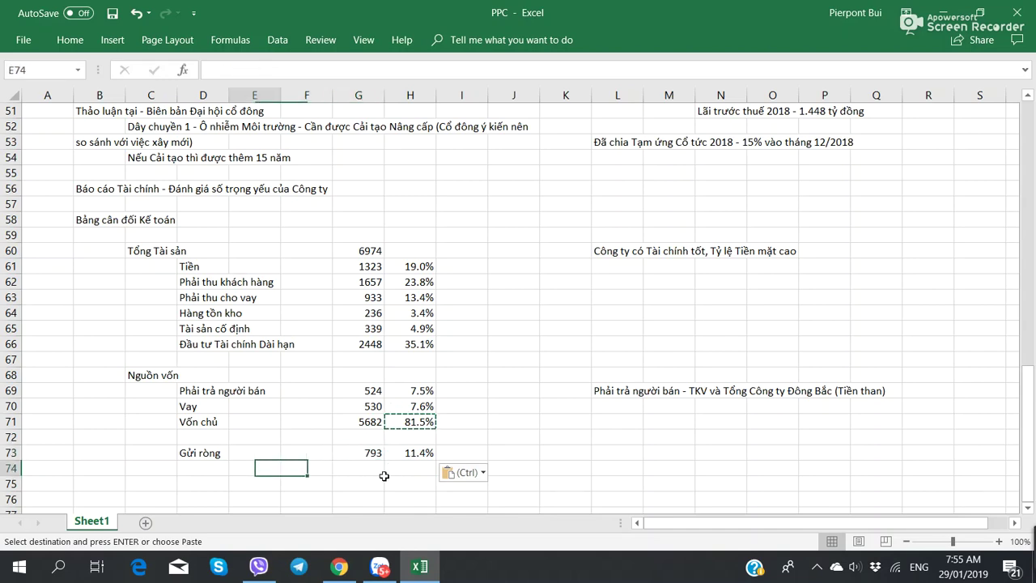
key("Left")
key("alt+Tab")
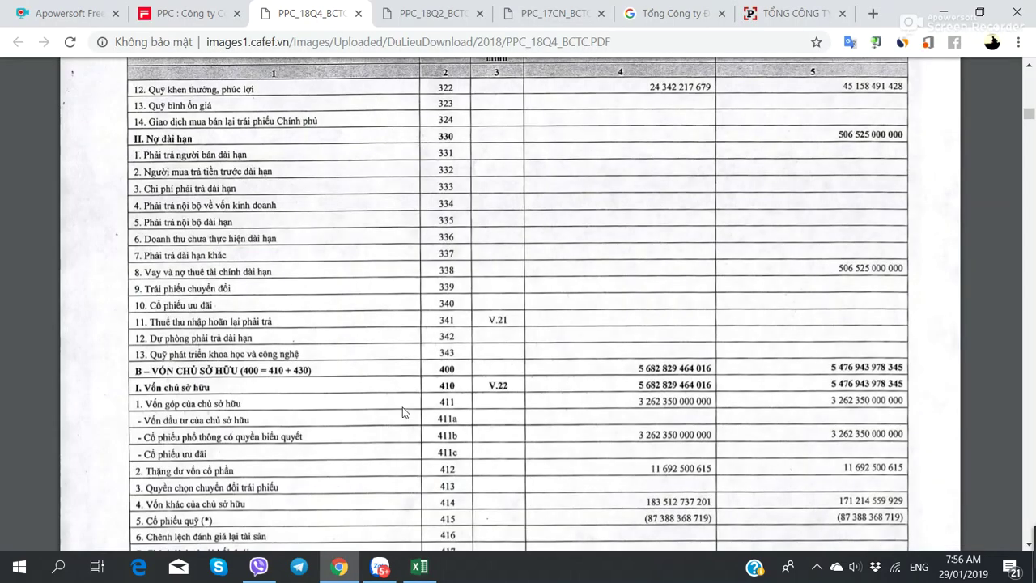
scroll(404, 413, "down", 5)
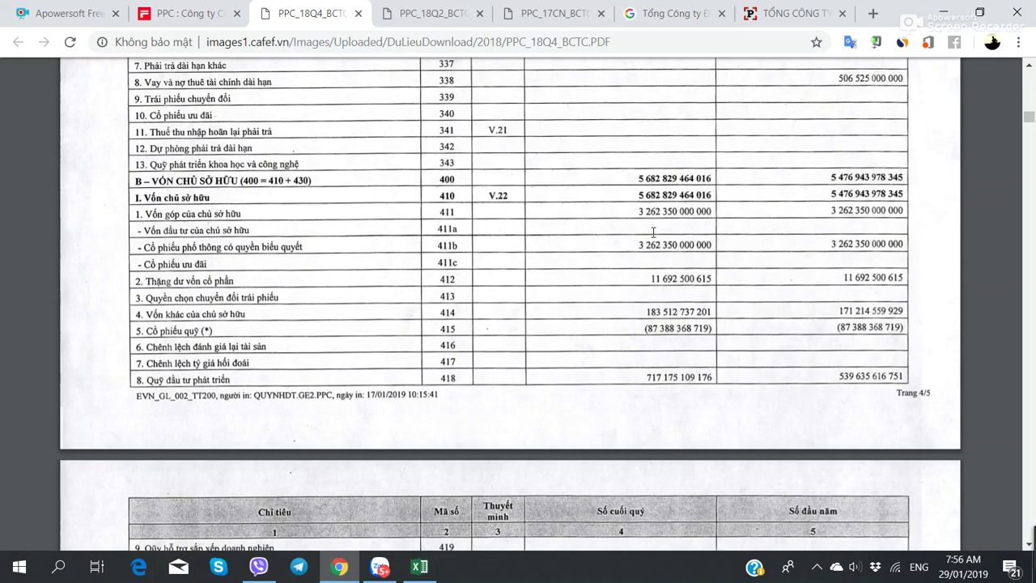
key("ctrl+Tab")
scroll(580, 330, "down", 10)
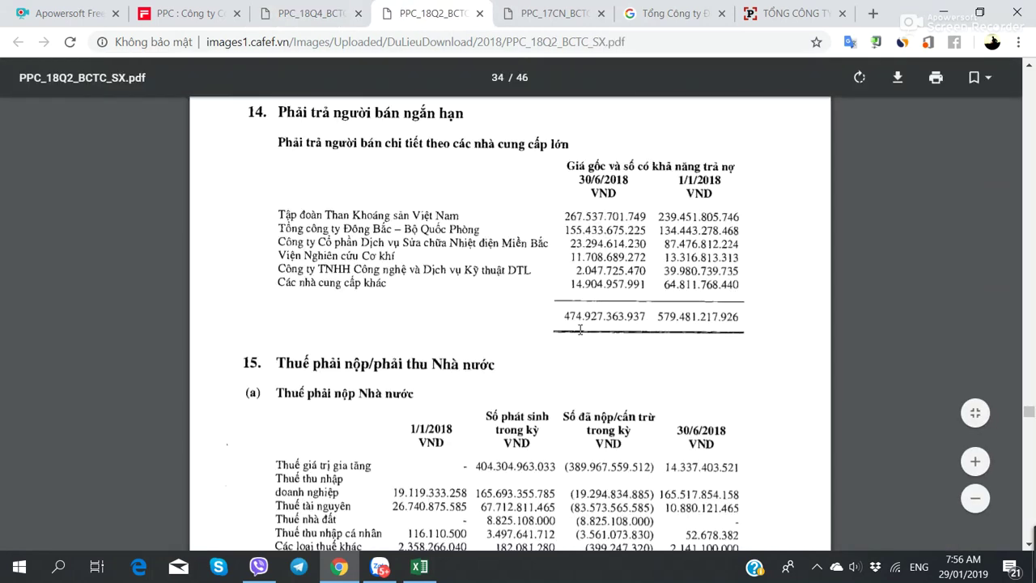
scroll(580, 331, "down", 15)
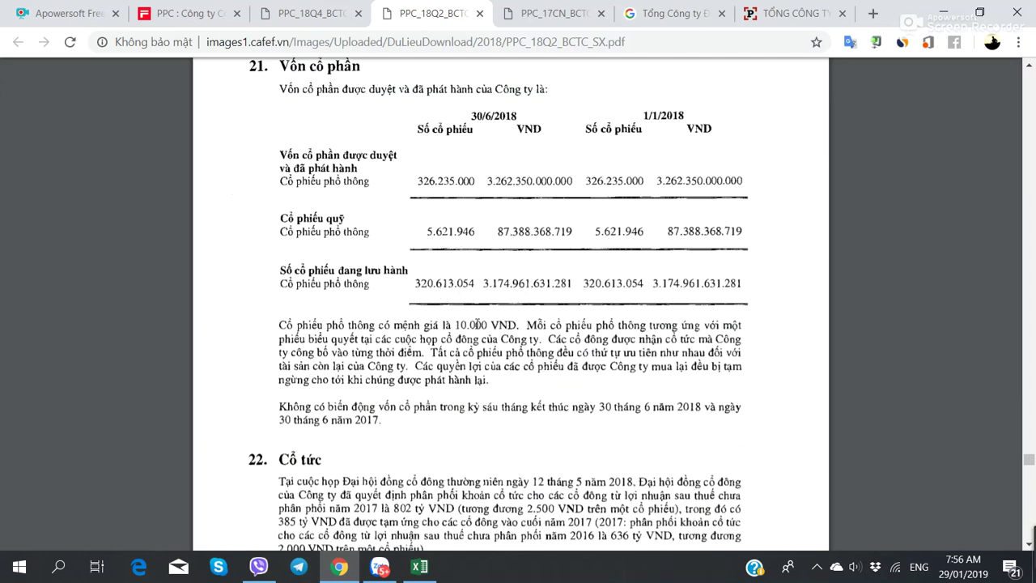
Return to Excel and enter the label "Vốn điều lệ (- CP Quỹ)" in D74
key("alt+Tab")
type("\"Vô")
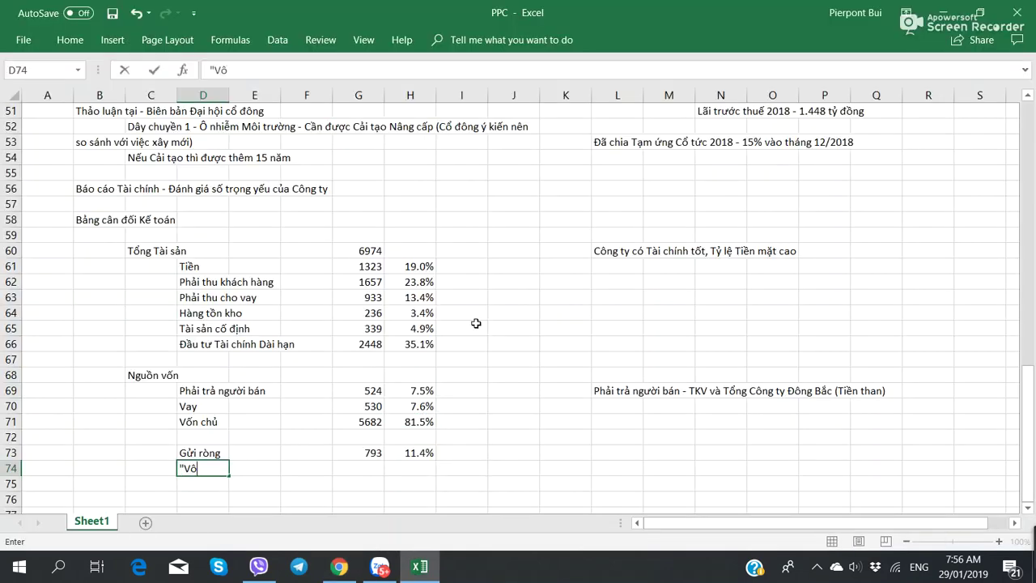
type("n đi")
key("BackSpace")
key("BackSpace")
key("BackSpace")
key("BackSpace")
key("BackSpace")
key("BackSpace")
type("Vốn điều lệ")
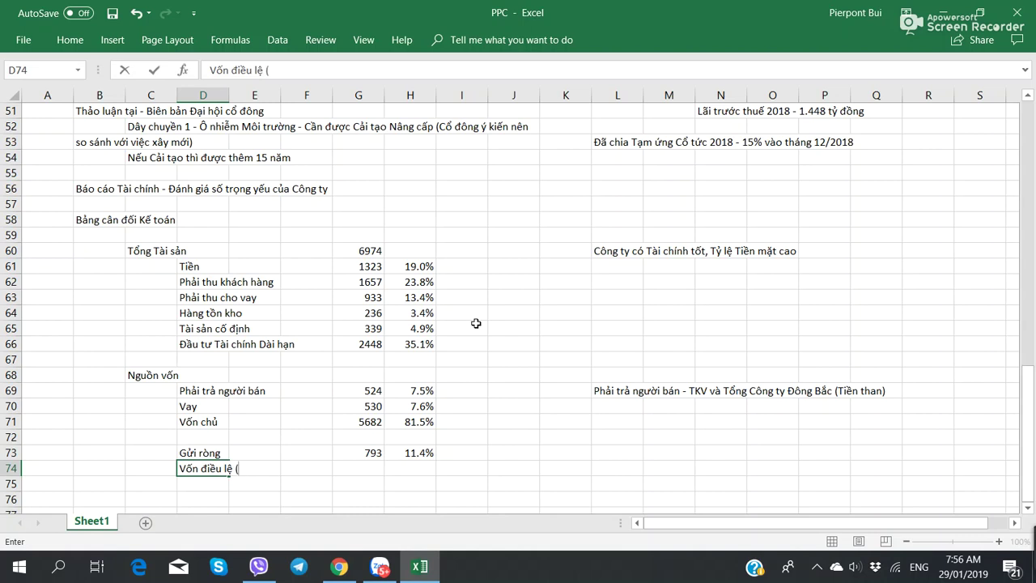
type("(- CP Quỹ)")
Check the outstanding share figure in the Q2 report and record 3206 in G74 as the charter capital
key("Right")
key("Right")
key("Right")
key("Right")
key("alt")
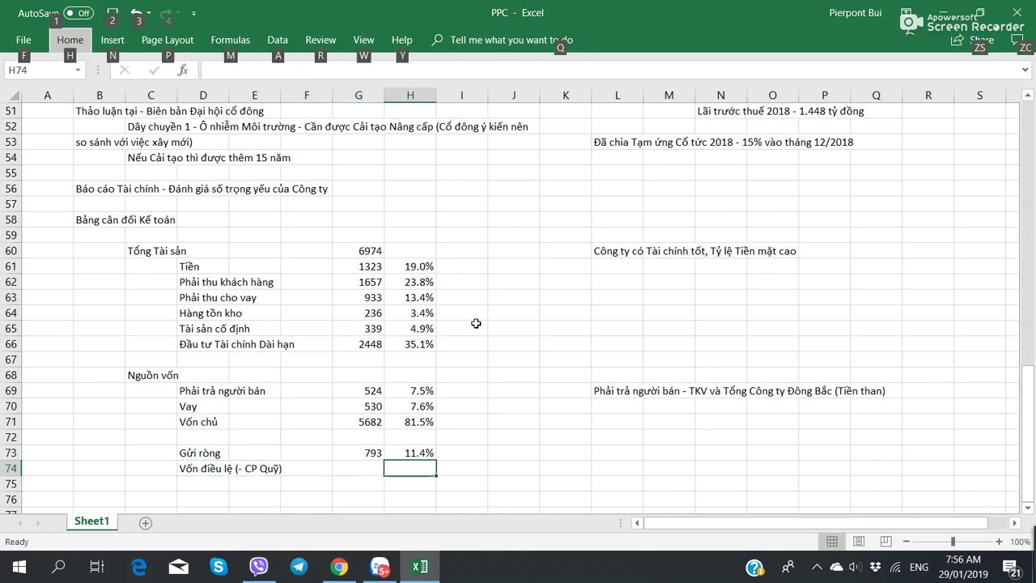
key("alt+Tab")
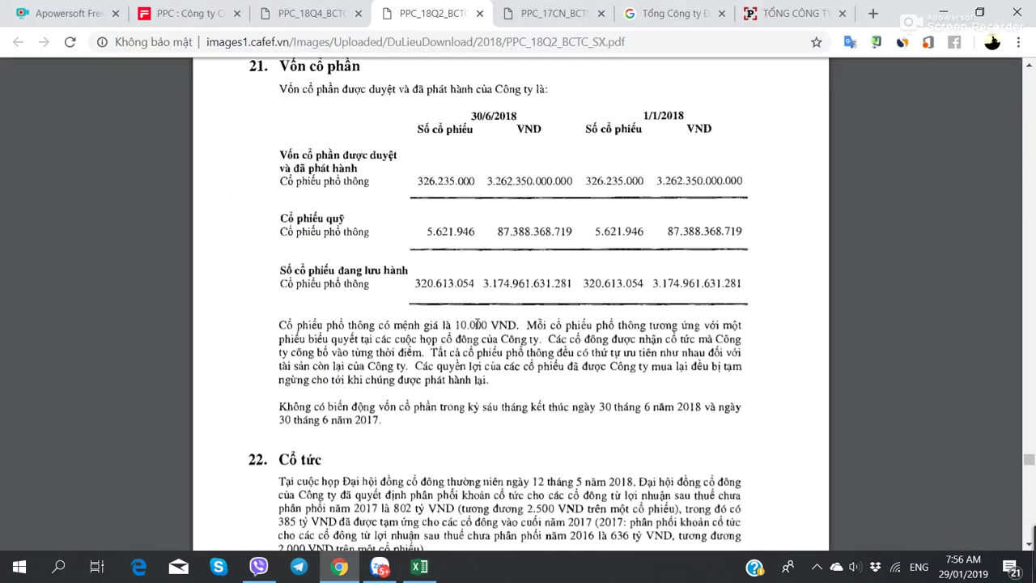
key("alt+Tab")
type("3206")
key("Right")
key("Up")
key("shift+Down")
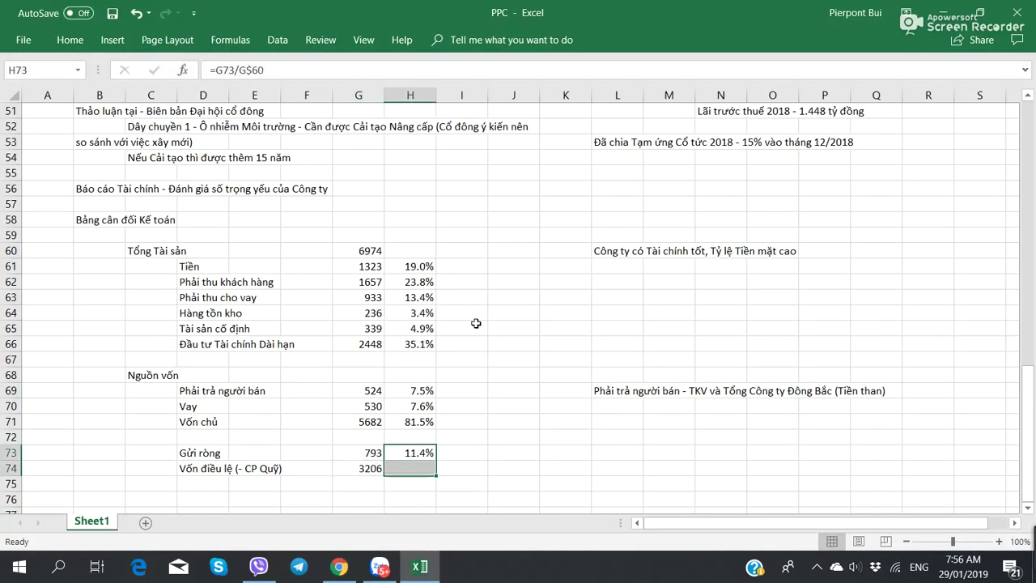
key("Down")
key("Down")
key("Left")
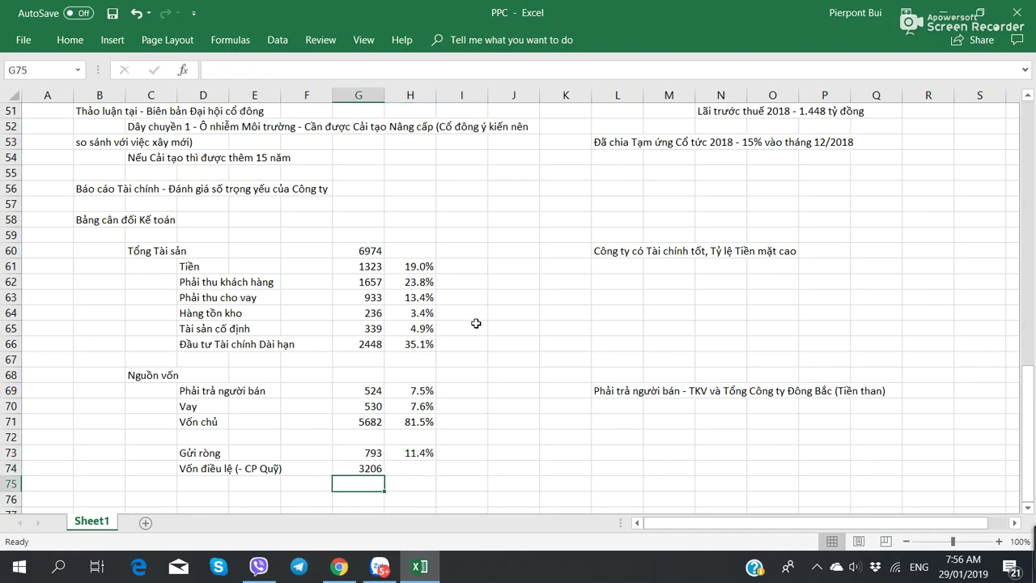
Enter the section heading "Kết quả Kinh doanh" in B76 below the balance sheet figures
scroll(372, 348, "down", 2)
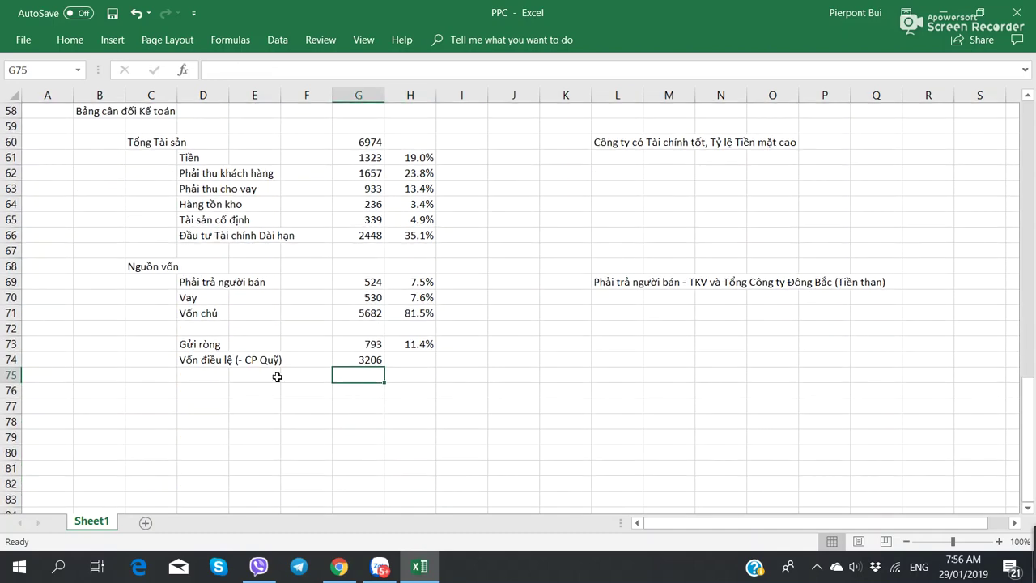
left_click(149, 403)
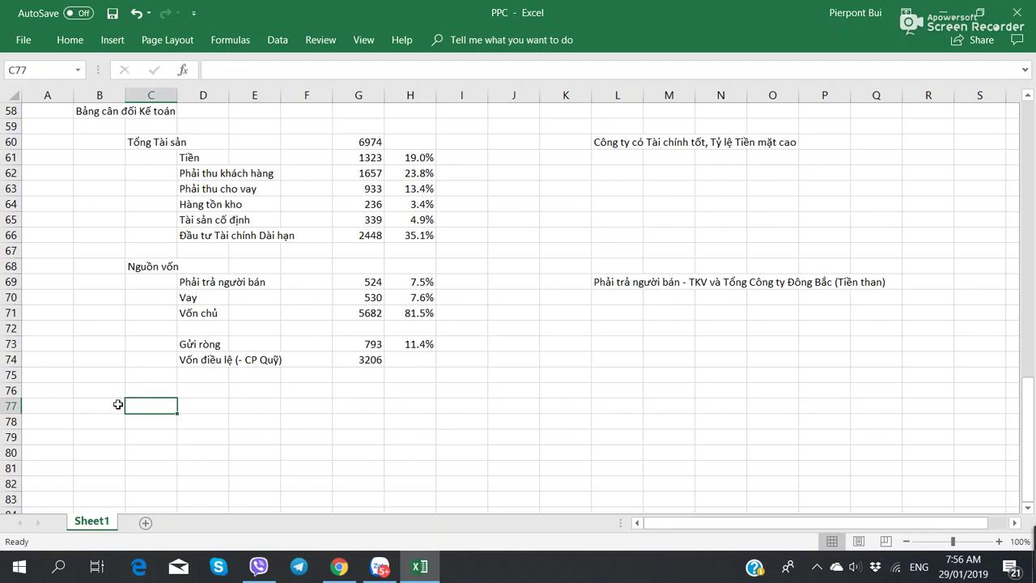
left_click(114, 393)
type("K")
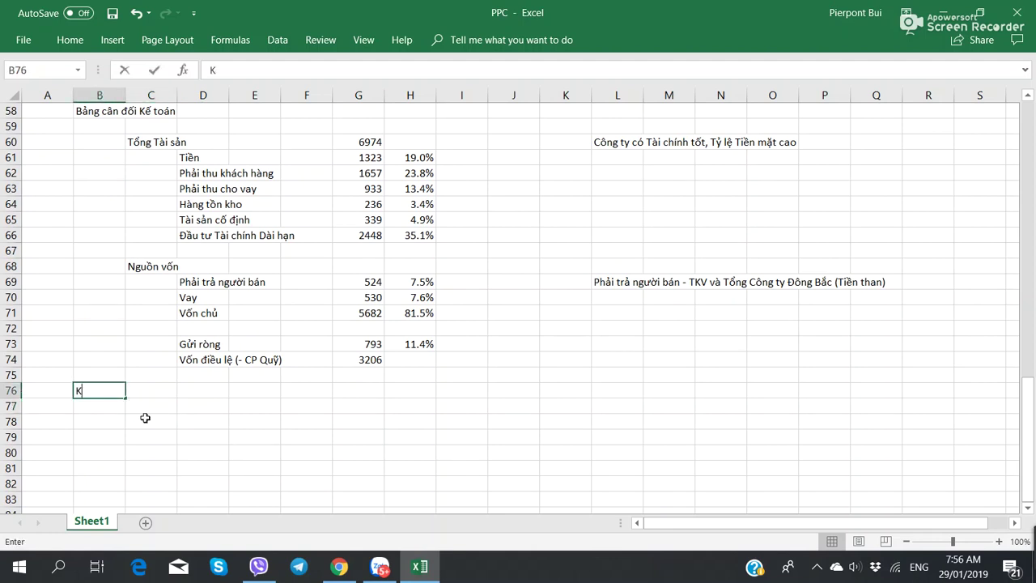
type("et quả Kinh doanh")
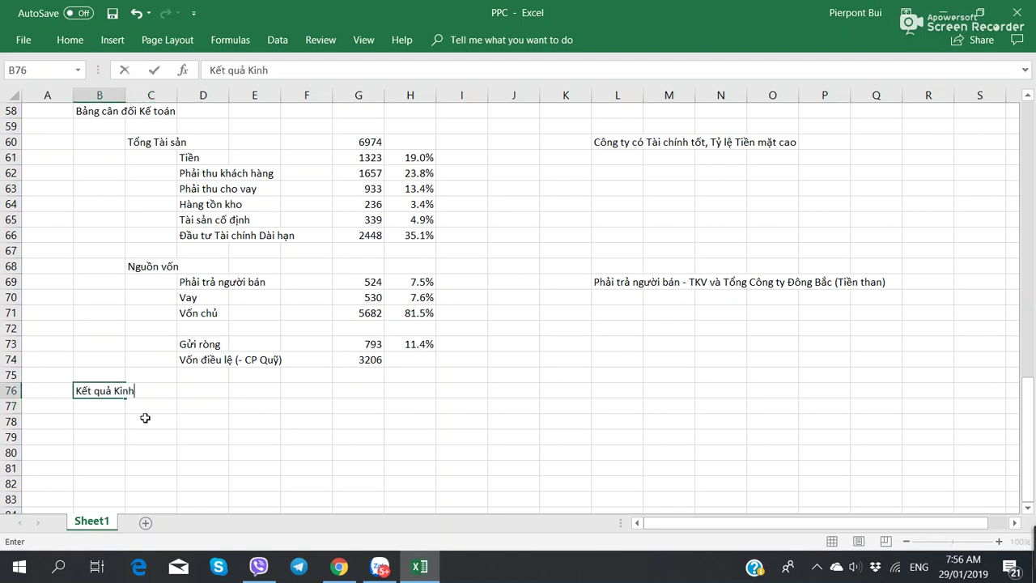
key("Return")
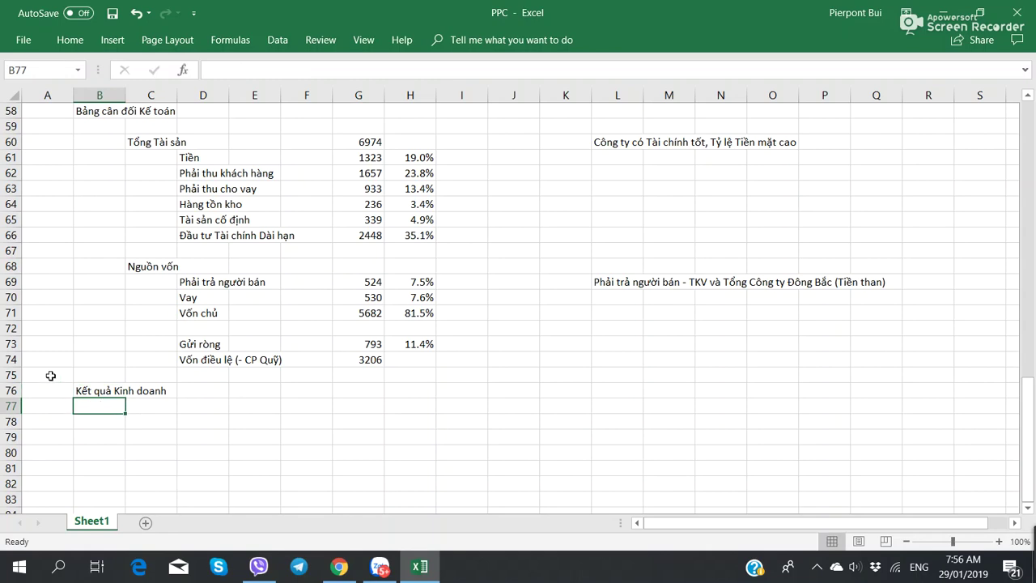
Move the Kết quả Kinh doanh heading one row down by copying it to B77 and clearing B76
key("Up")
key("ctrl+c")
key("Down")
key("ctrl+v")
key("Up")
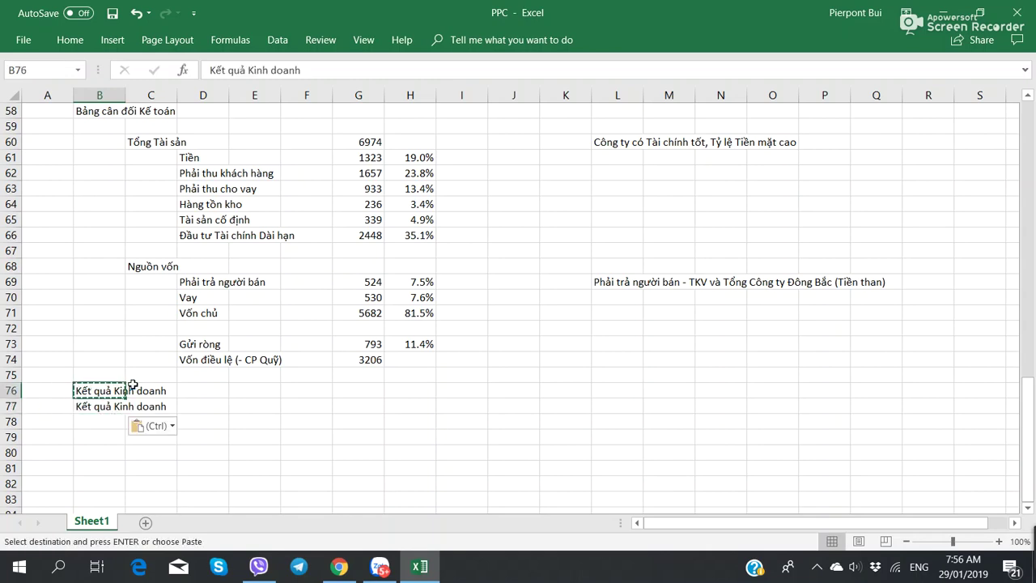
key("Delete")
key("Down")
key("Right")
key("Down")
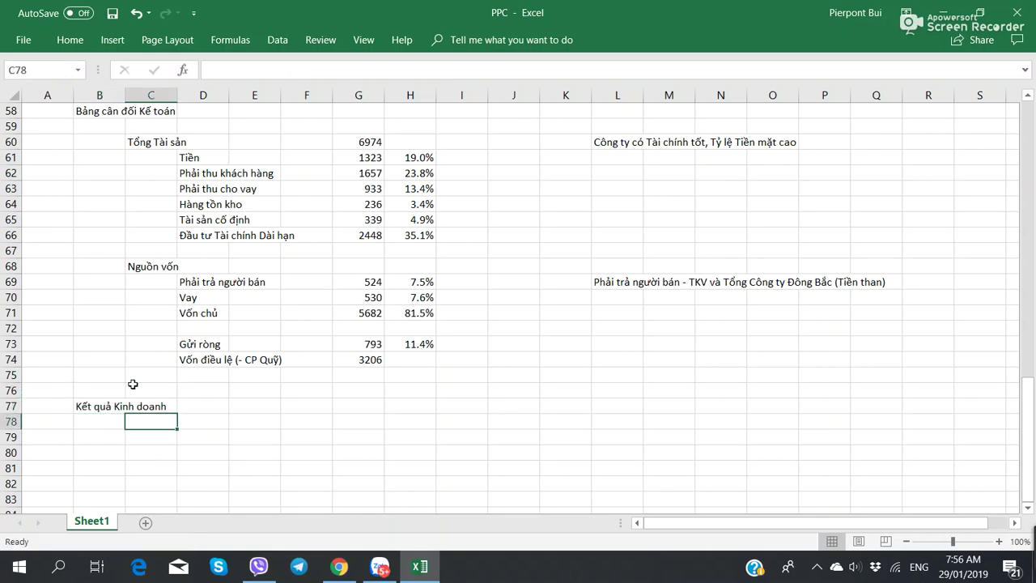
Switch to Chrome and find the income statement for quarter 4 of 2018 in the PPC_18Q4_BCTC report
key("alt+Tab")
scroll(121, 432, "down", 10)
left_click(270, 6)
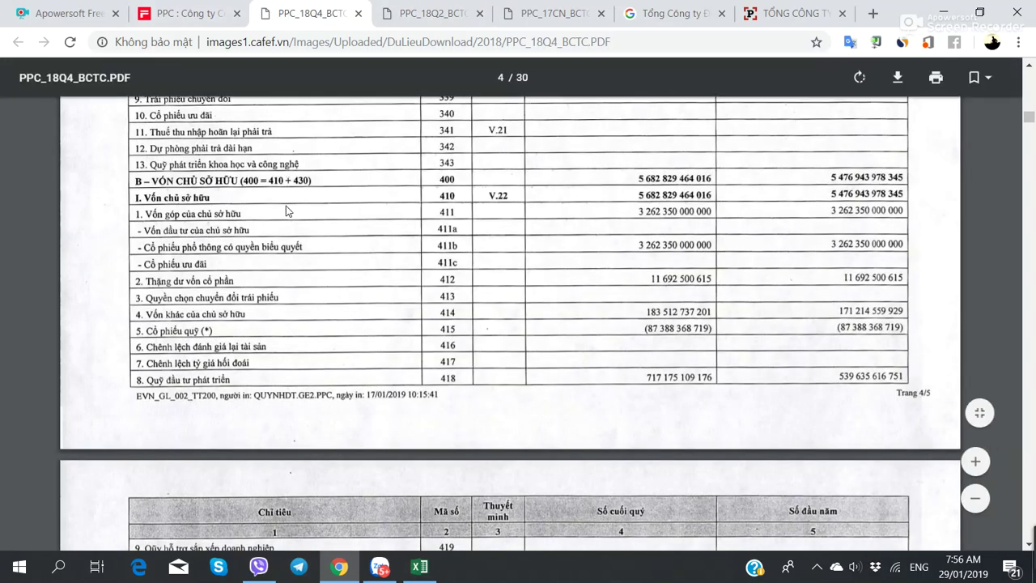
scroll(270, 201, "down", 15)
scroll(270, 201, "up", 5)
scroll(267, 198, "up", 3)
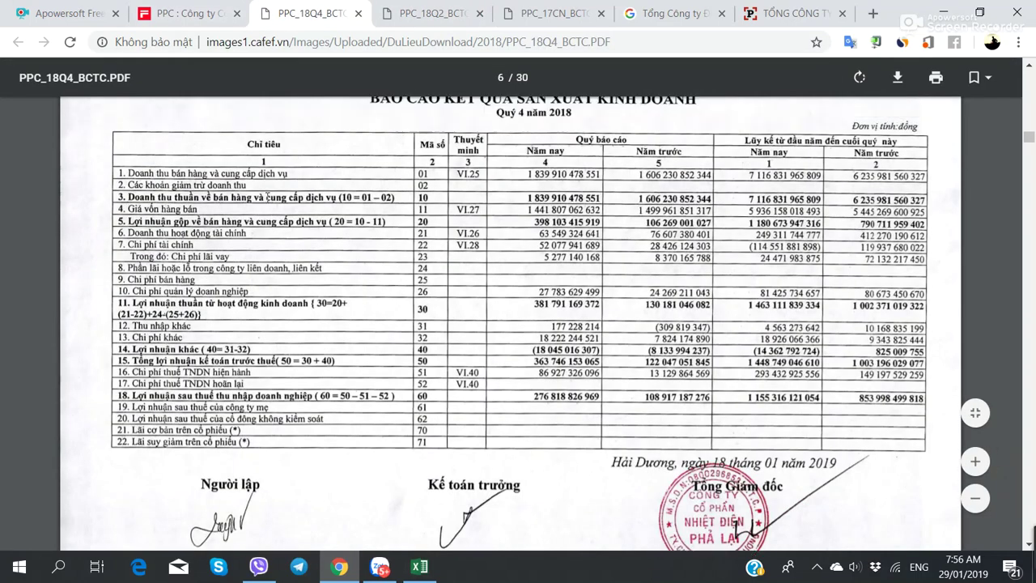
scroll(622, 170, "down", 3)
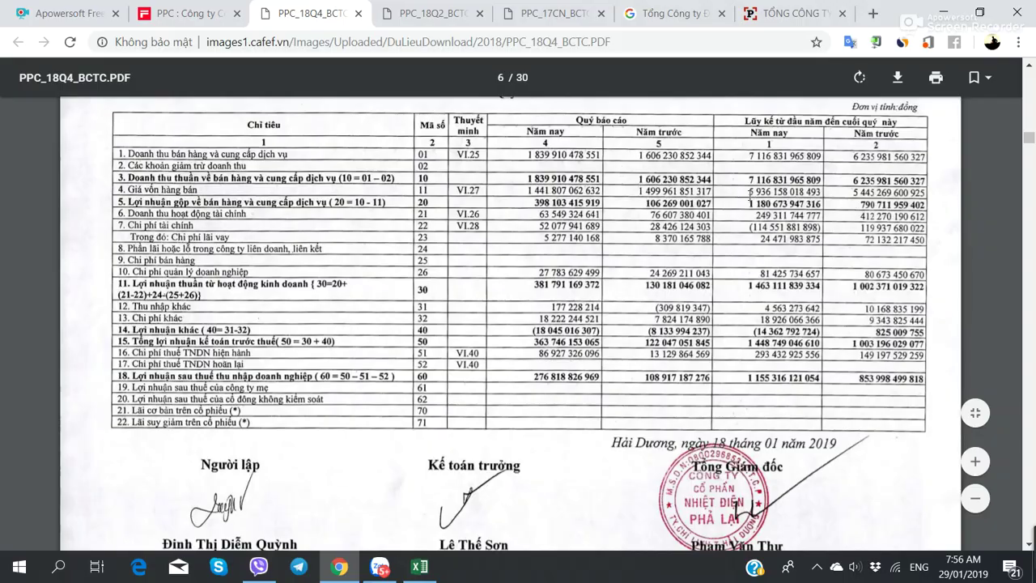
Return to Excel and enter the row label "Doanh thu thuần" in C78
key("alt+Tab")
type("D")
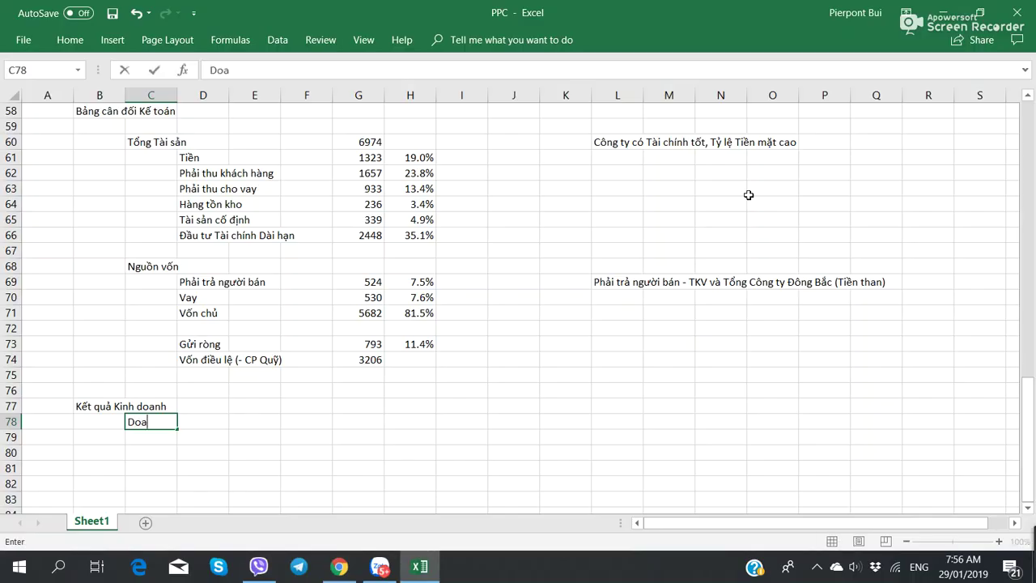
type("oanh thu")
key("Right")
key("Right")
key("Left")
key("Left")
key("Left")
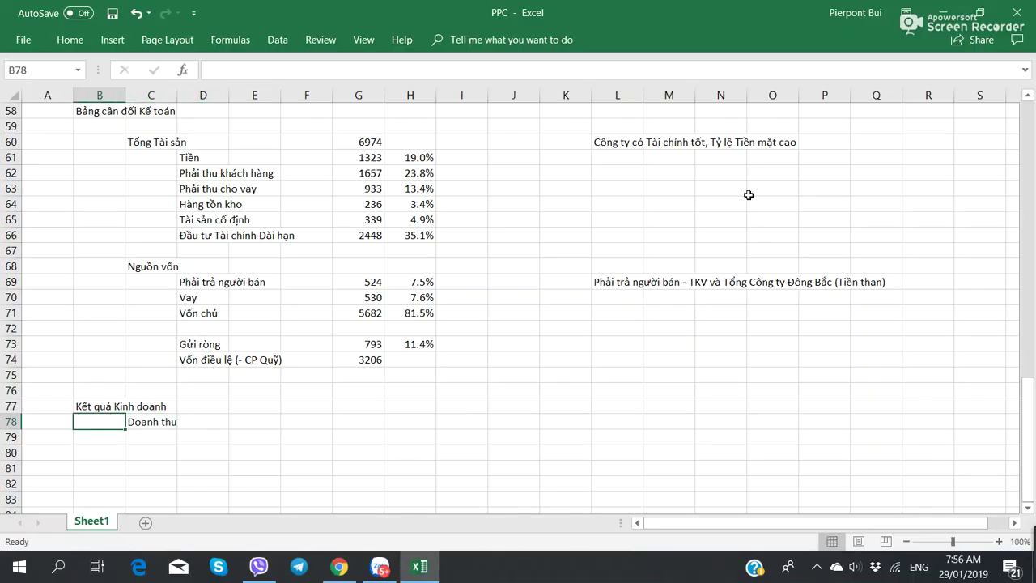
key("Right")
key("F2")
type("thuần")
key("Tab")
Record the year-to-date net revenue of 7116 from the income statement in G78
key("Right")
key("Right")
key("Right")
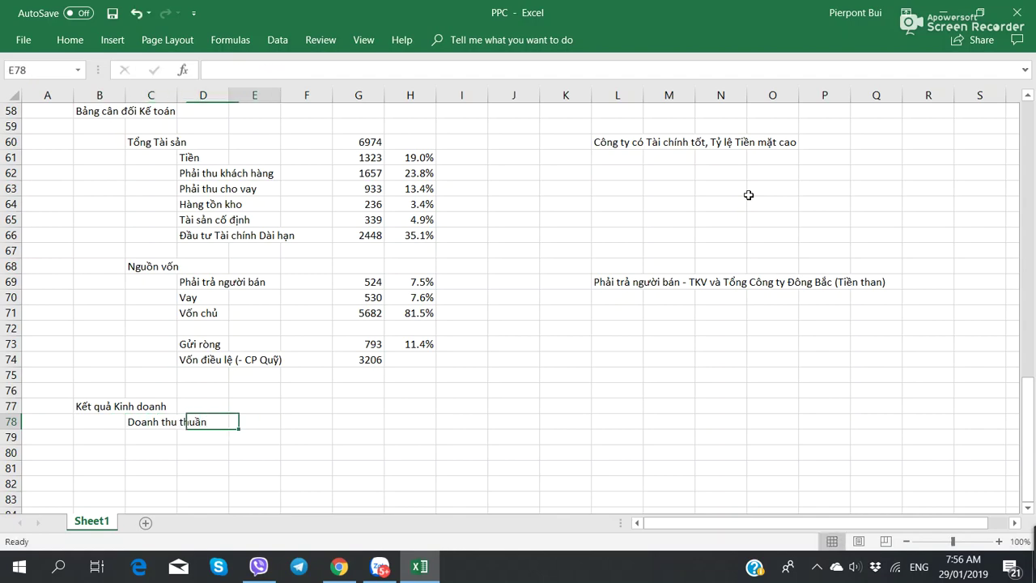
key("alt+Tab")
key("alt+Tab")
type("7116")
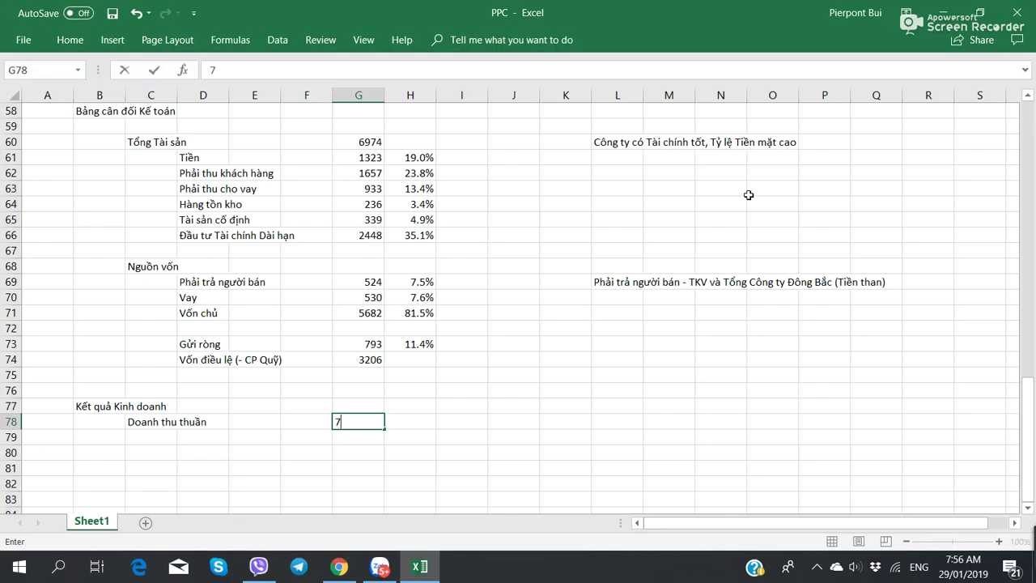
key("Return")
Enter the label "Giá vốn" in C79 after consulting the income statement
key("Left")
key("Left")
key("Left")
key("Left")
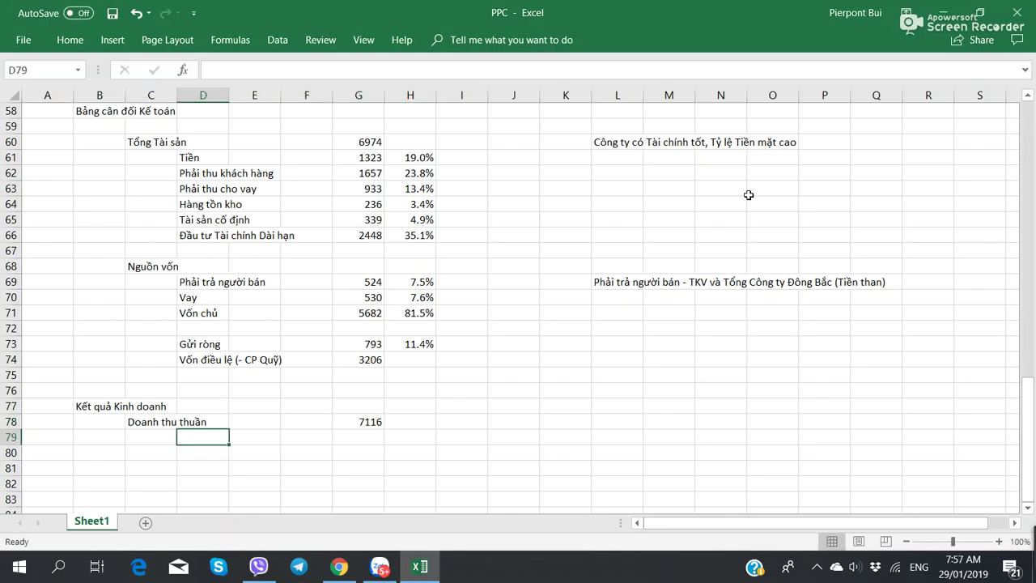
key("alt+Tab")
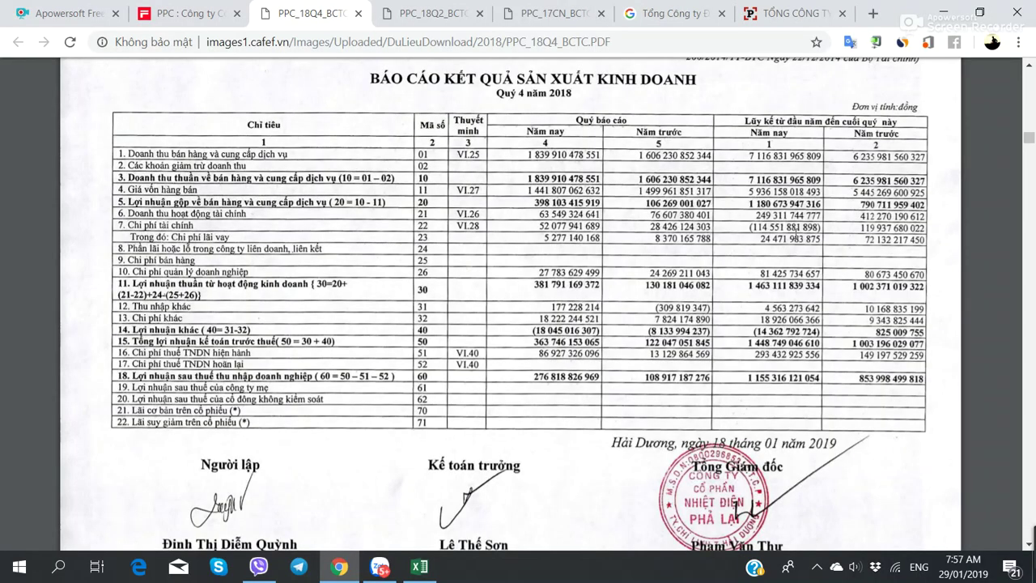
key("alt+Tab")
type("Gián v")
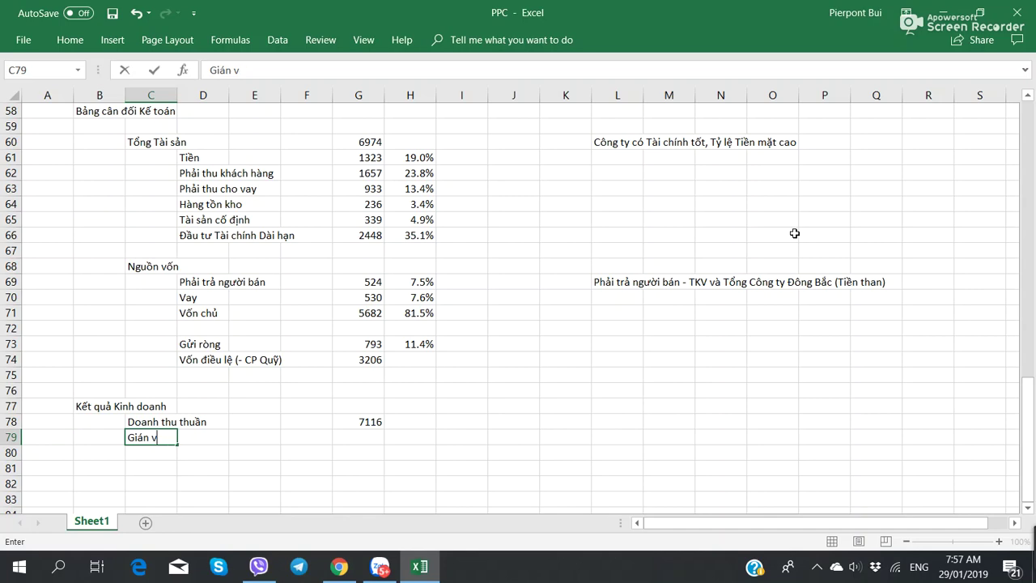
type("ốn")
key("Right")
Record the year-to-date cost of goods sold of 5936 from the income statement in G79
key("Right")
key("Right")
key("Right")
key("alt+Tab")
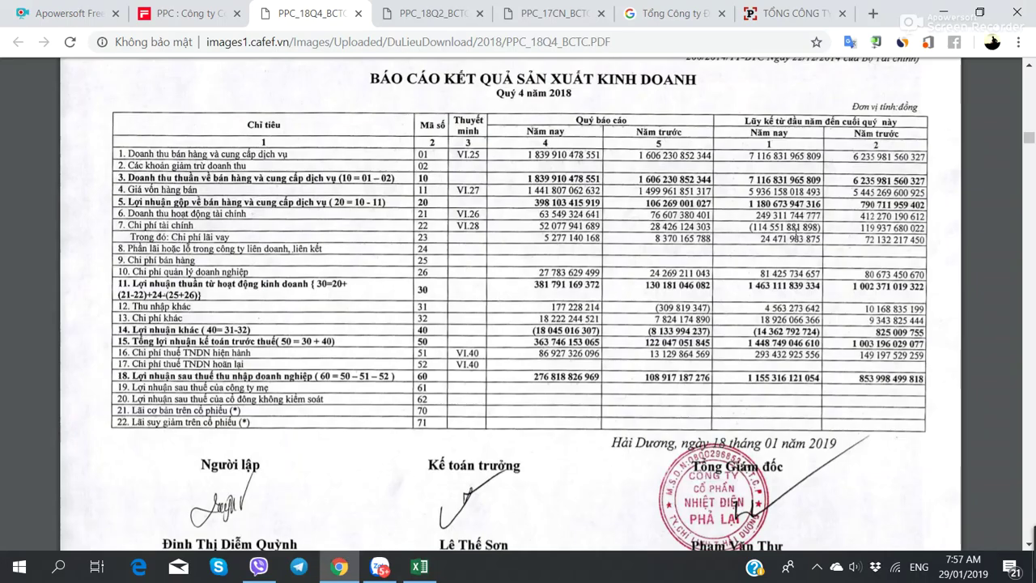
key("alt+Tab")
type("5936")
key("Right")
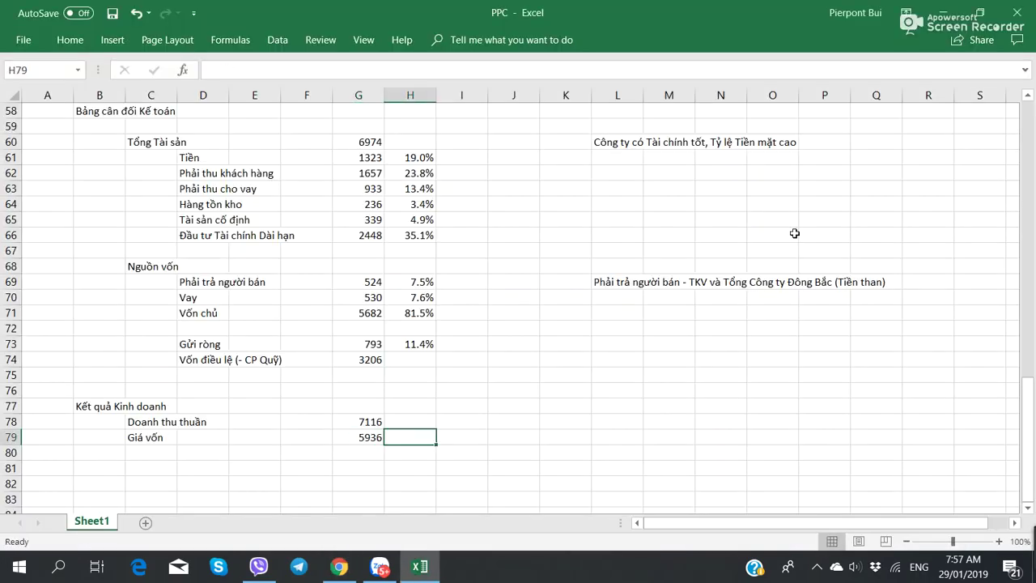
Calculate the cost of goods sold as a share of net revenue in H79 with the formula =G79/G78
type("=")
key("Left")
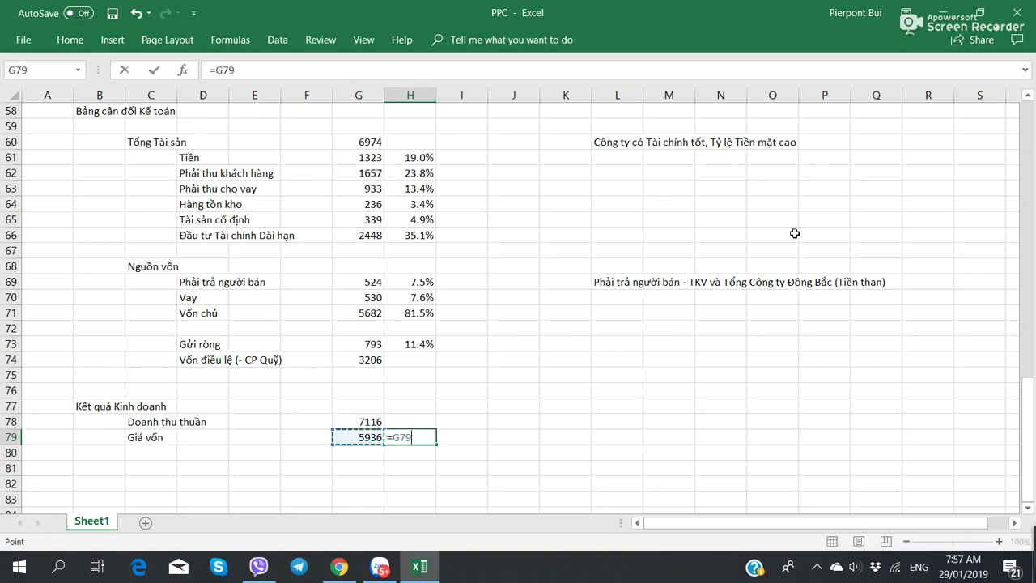
type("/")
key("Left")
key("Up")
key("Return")
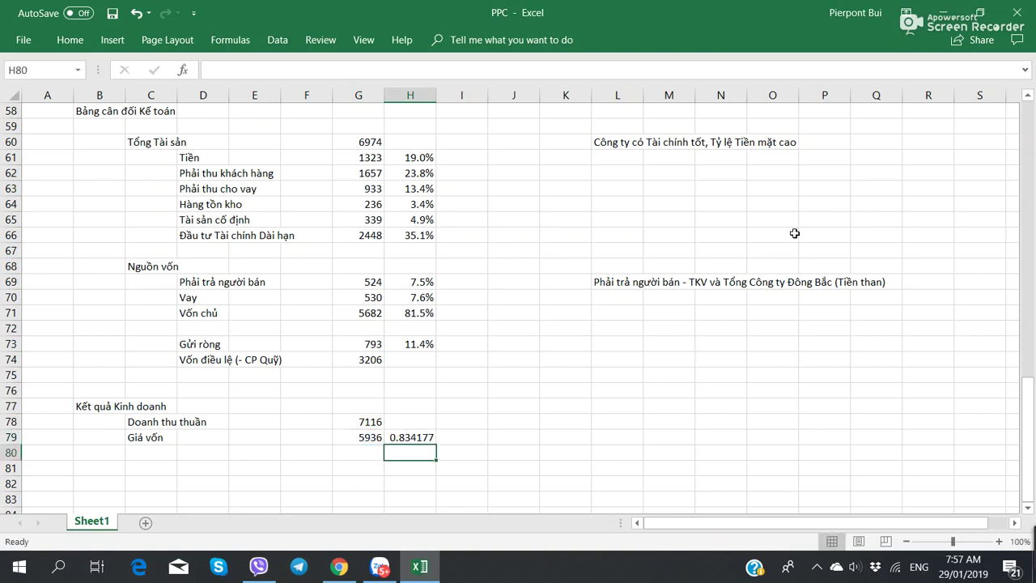
Format the cost of goods sold ratio in H79 as a percentage with one decimal place
key("Up")
left_click(73, 39)
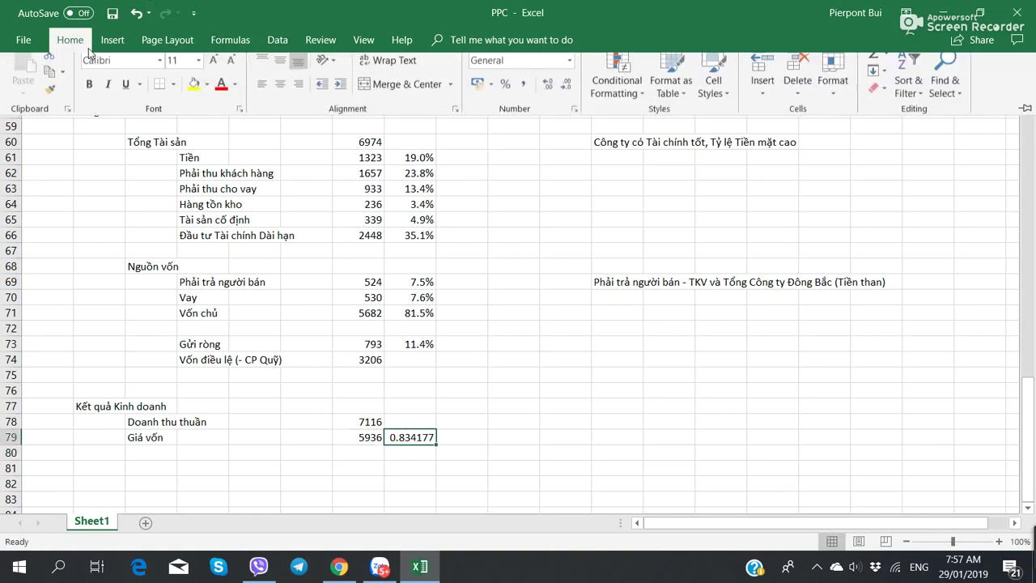
left_click(506, 94)
left_click(548, 94)
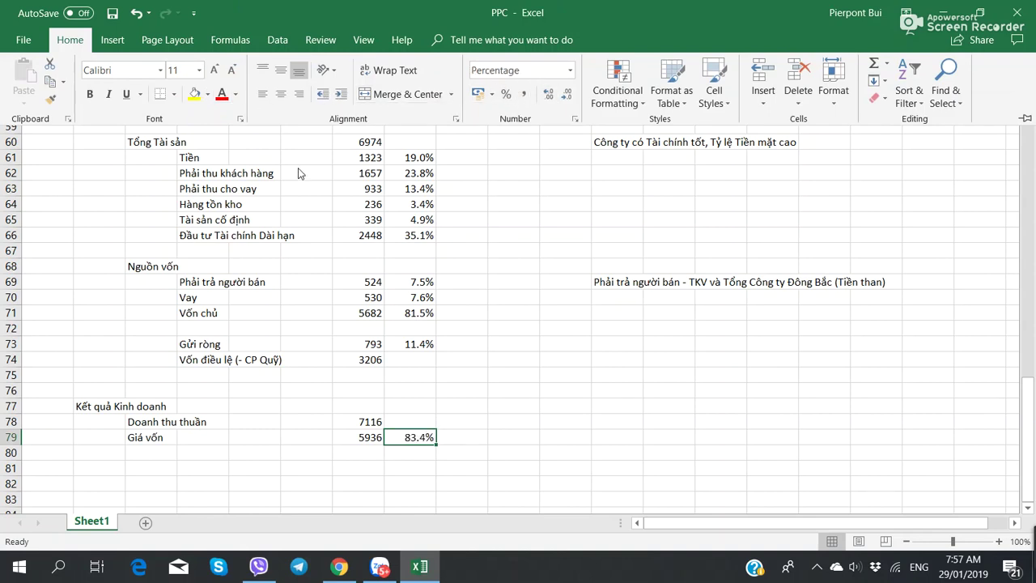
Lock the net revenue row in the H79 ratio formula so it reads =G79/G$78
left_click(279, 269)
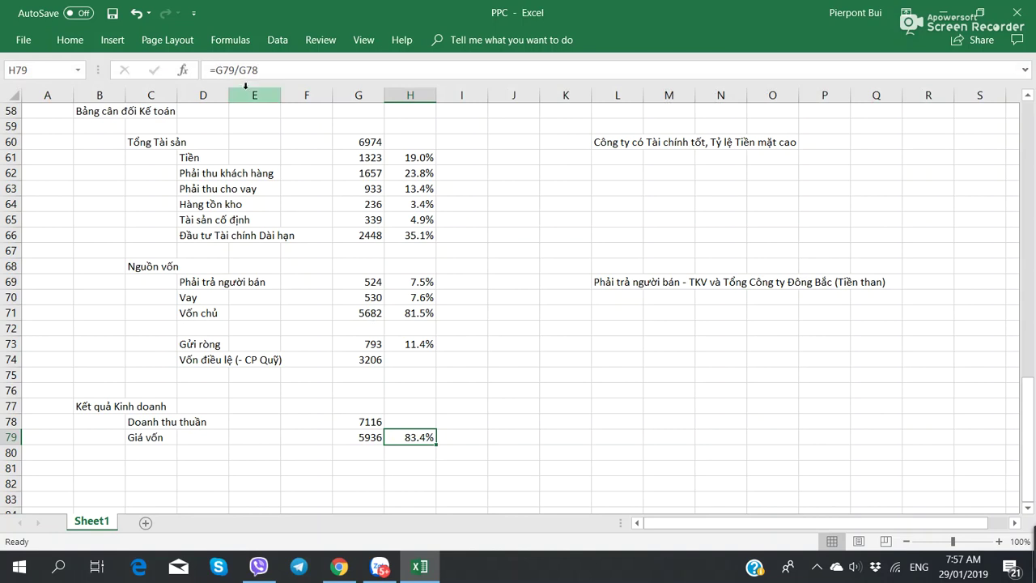
key("F2")
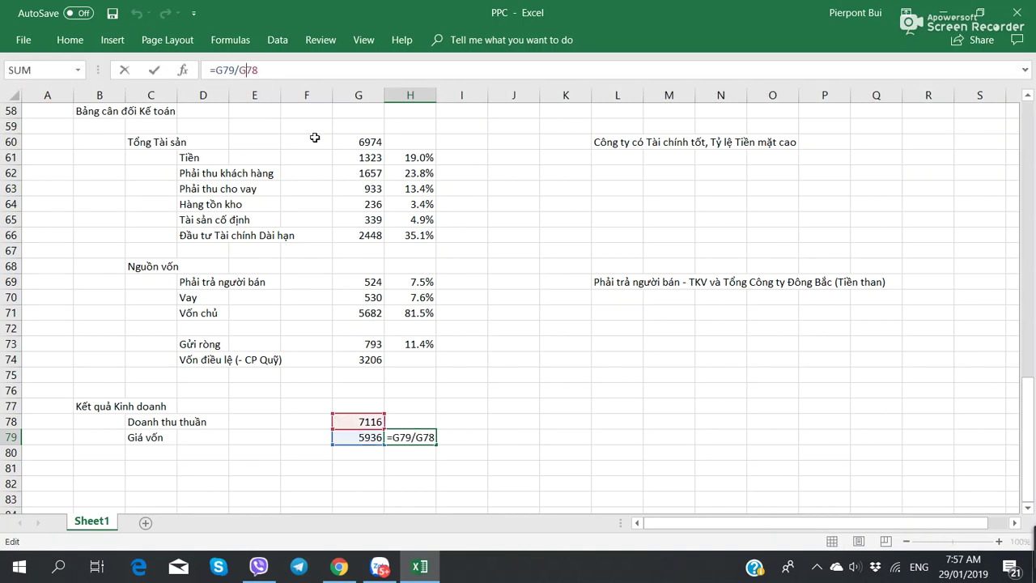
type("%")
key("BackSpace")
type("$")
key("Return")
Enter the label "Lãi Gộp" in C80
key("Left")
key("Left")
key("Left")
key("Left")
key("Left")
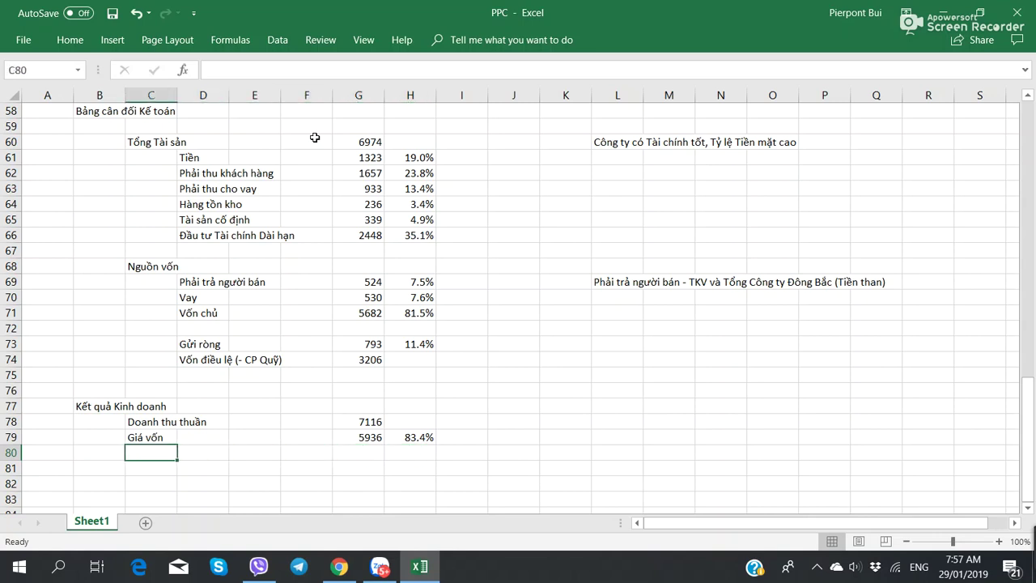
type("Lãi Gộp")
Record the year-to-date gross profit of 1180 from the income statement in G80
key("Right")
key("Right")
key("Right")
key("Right")
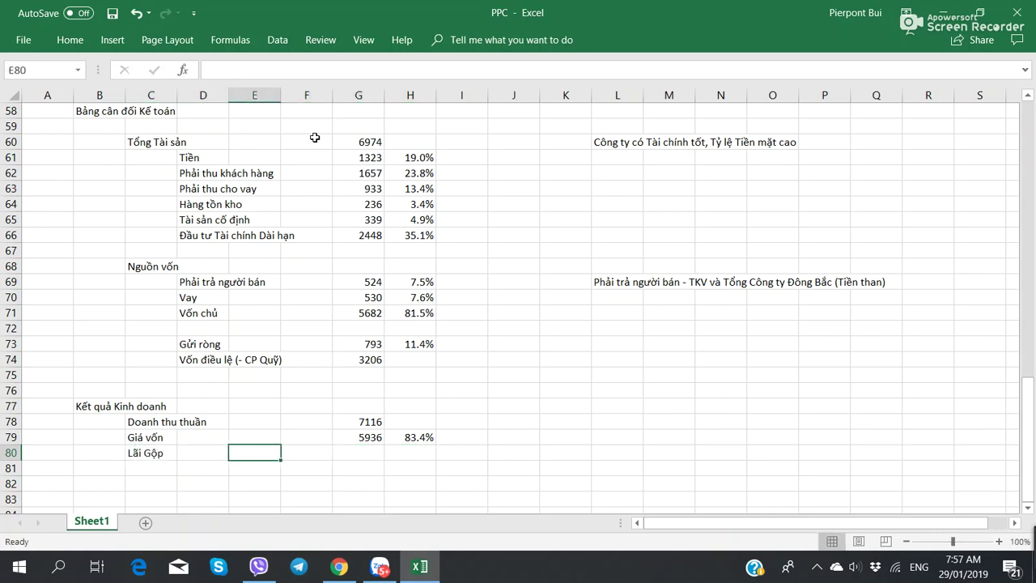
key("alt+Tab")
key("alt+Tab")
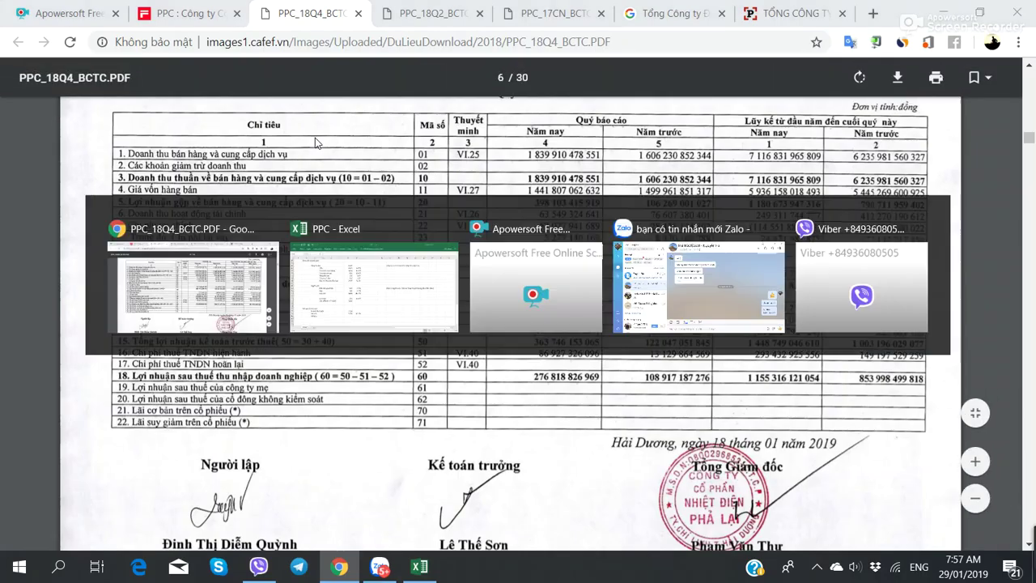
type("1180")
key("Right")
Fill the ratio formula from H79 down to H80 for gross profit
key("Right")
key("Left")
key("Up")
key("shift+Down")
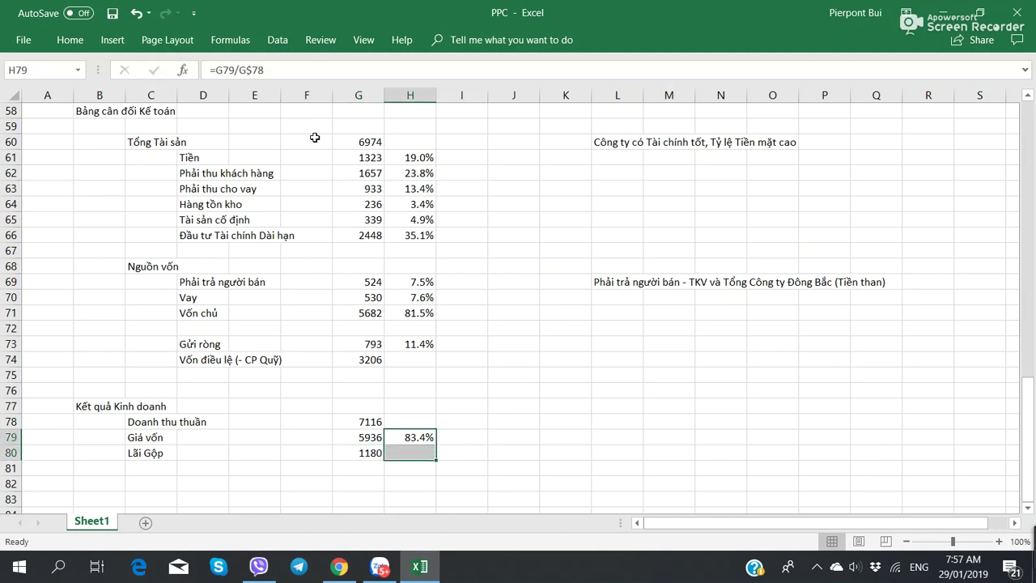
key("ctrl+f")
key("Escape")
key("Escape")
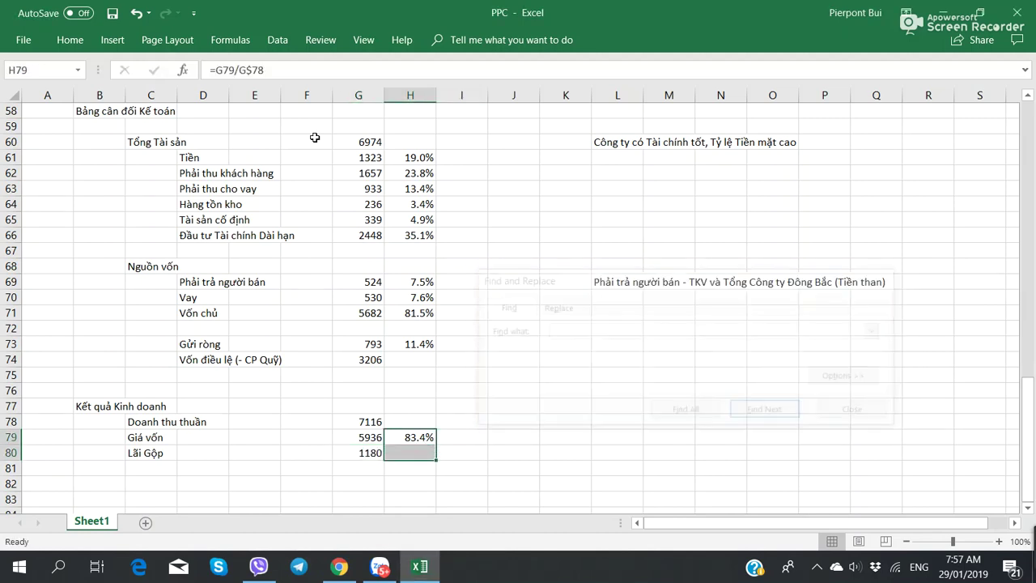
key("ctrl+d")
key("Down")
key("Down")
Head the income statement figures with the years 2018 in G77 and 2017 in J77
key("Right")
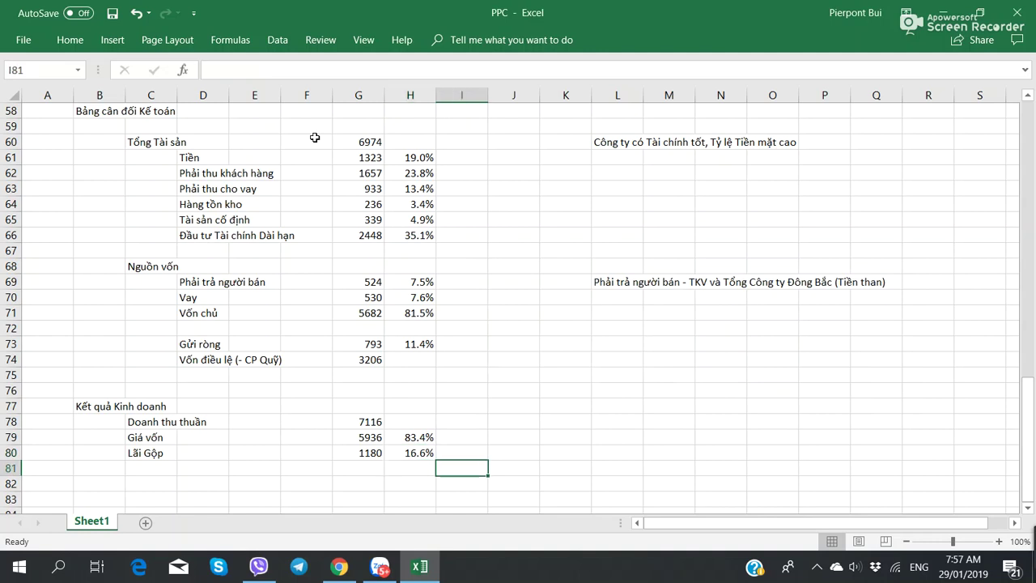
key("Right")
key("Up")
key("Up")
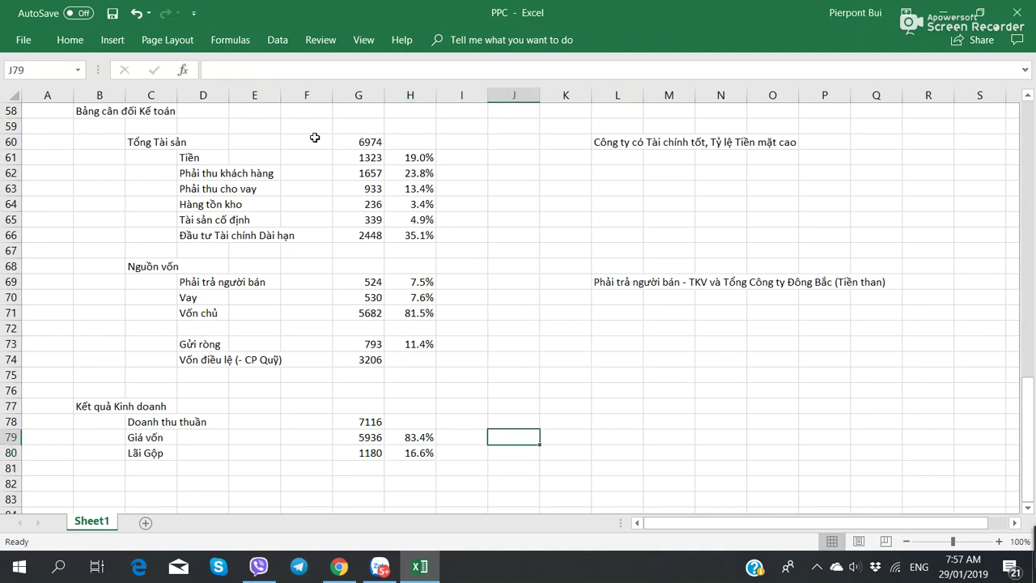
left_click(348, 393)
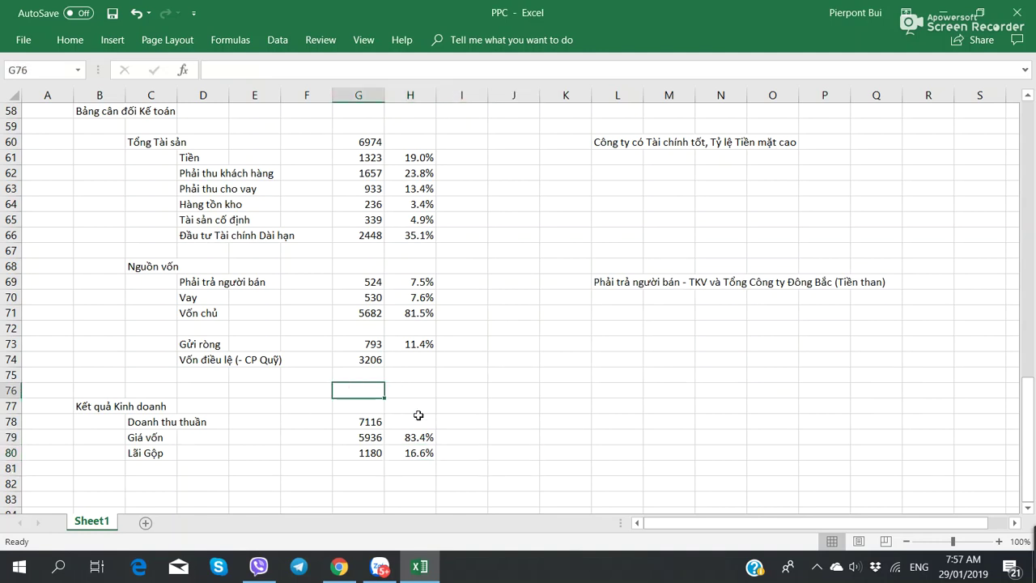
left_click(332, 400)
type("20")
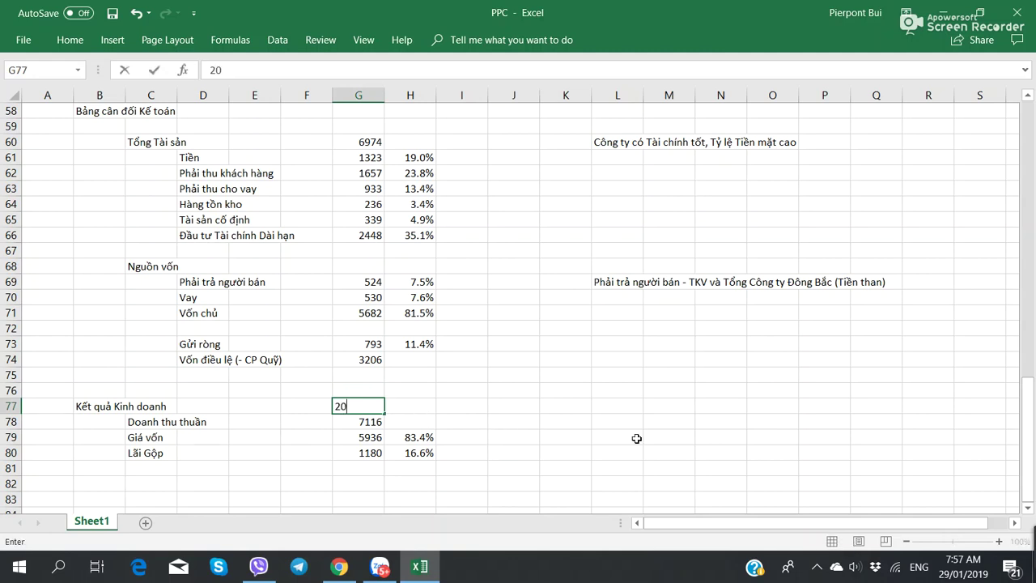
type("18")
key("Right")
key("Right")
key("Right")
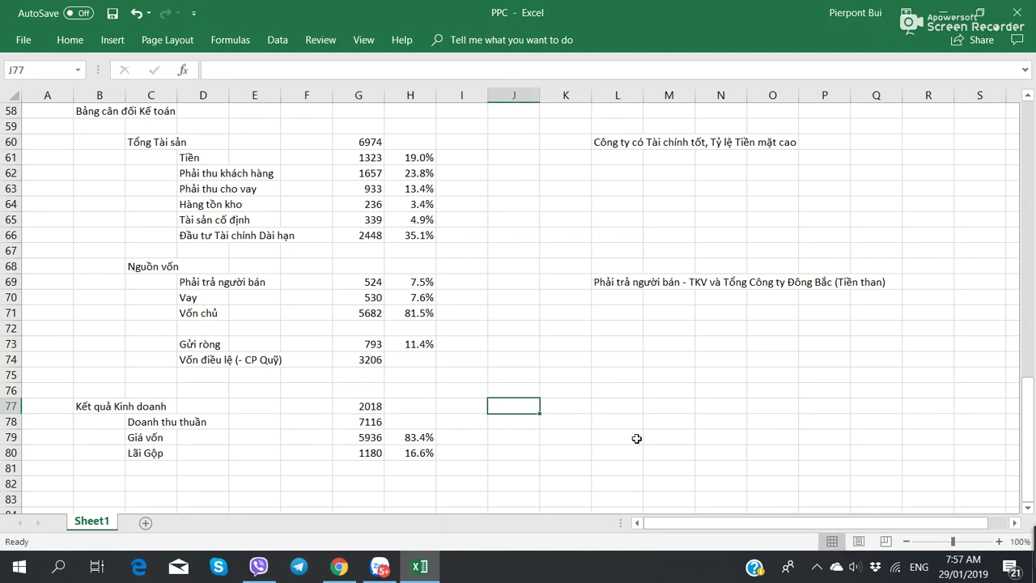
type("2017")
key("Right")
Record the prior year's net revenue of 6235 from the income statement in J78
key("Down")
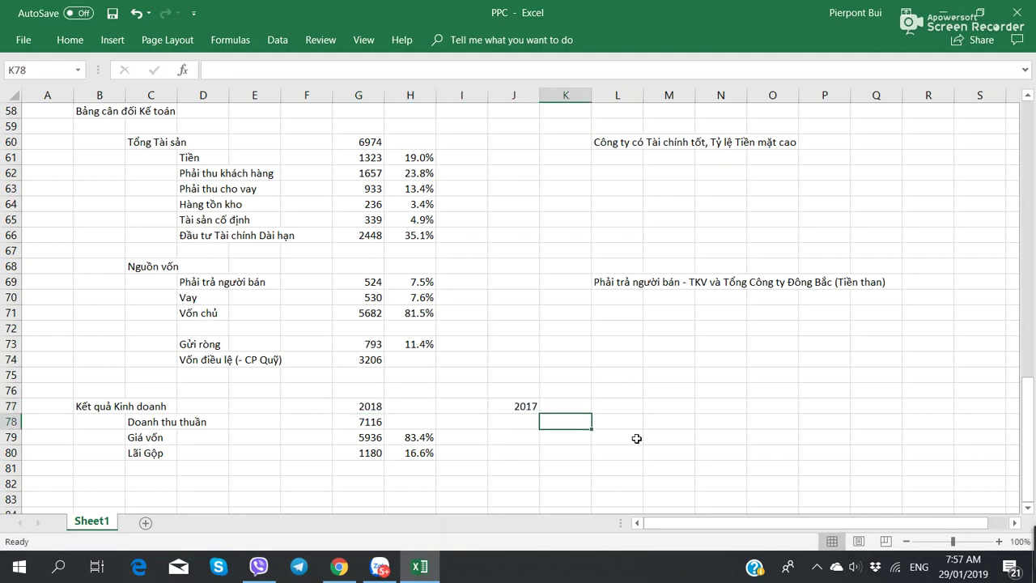
key("Left")
key("alt+Tab")
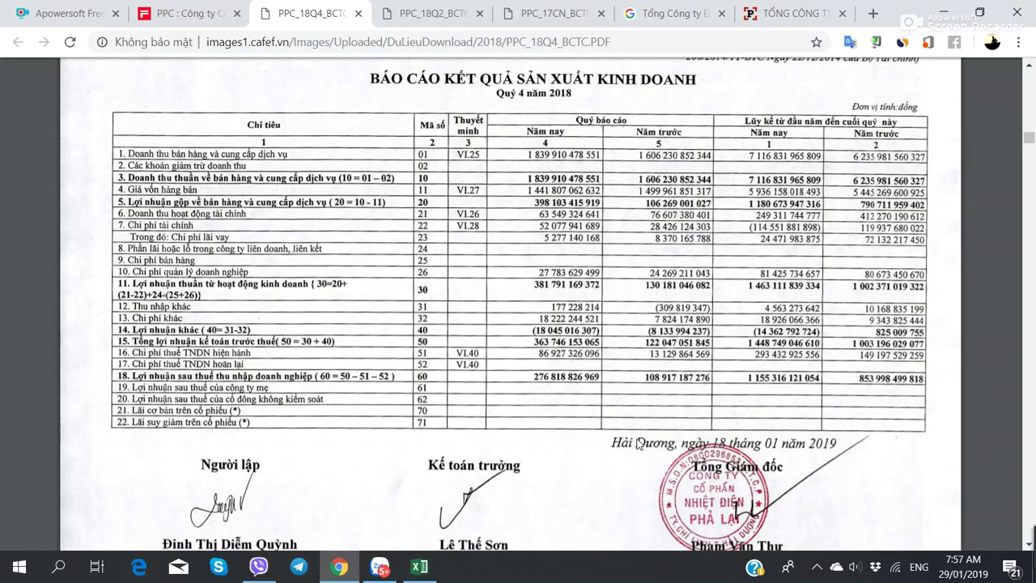
key("alt+Tab")
type("6235")
key("Right")
Record the prior year's cost of goods sold of 5445 from the income statement in J79
key("Down")
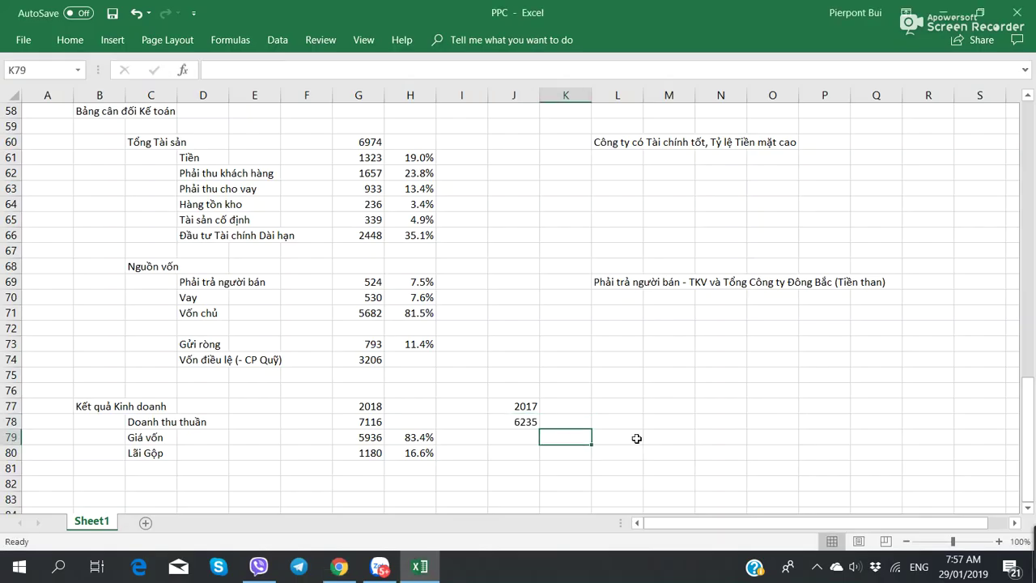
key("Left")
key("alt+Tab")
key("alt+Tab")
type("5")
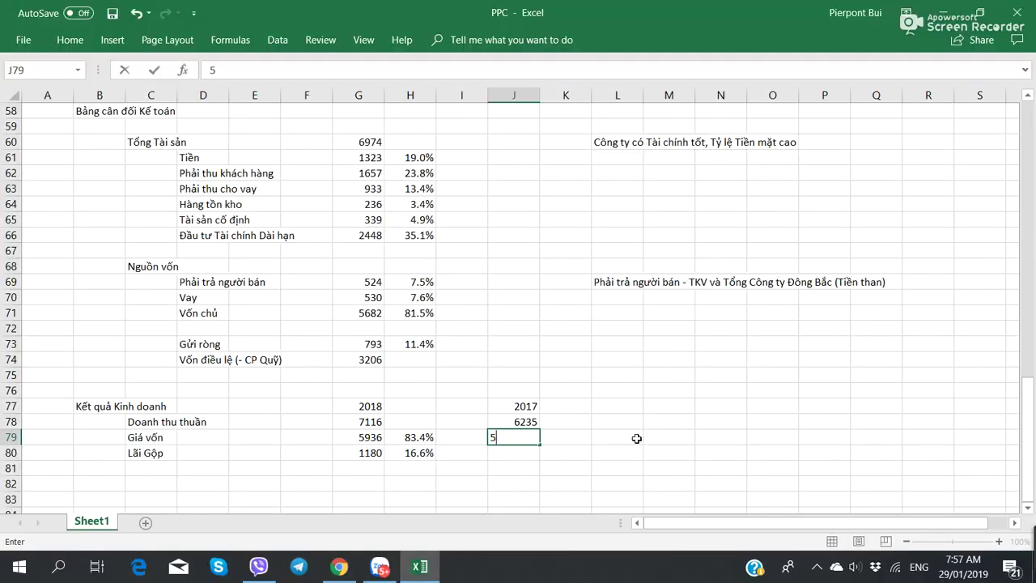
type("445")
key("Right")
Copy the cost ratio formula from H79 to K79 for 2017
key("Left")
key("Left")
key("Left")
key("ctrl+c")
key("Right")
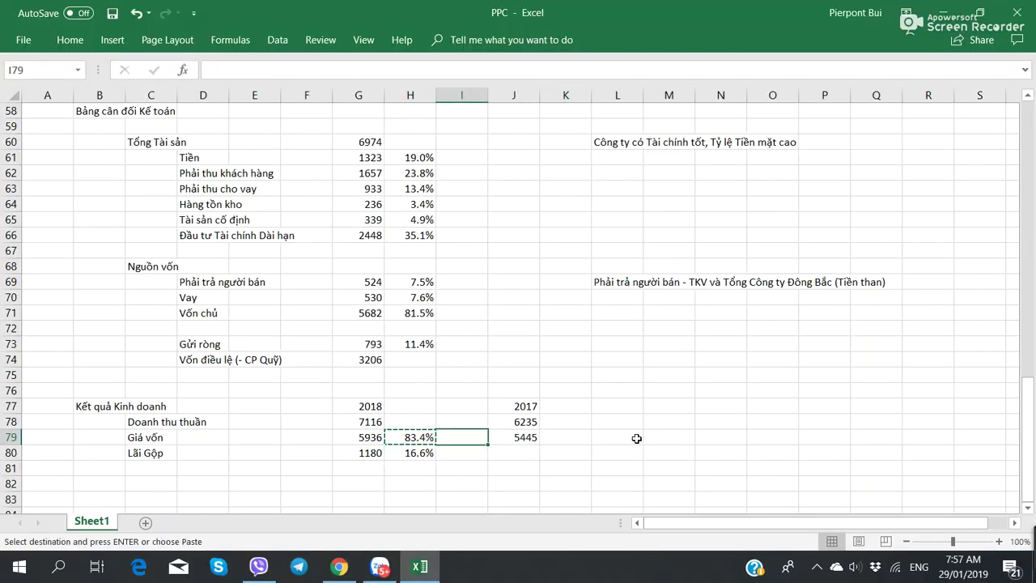
key("Right")
key("Right")
key("ctrl+v")
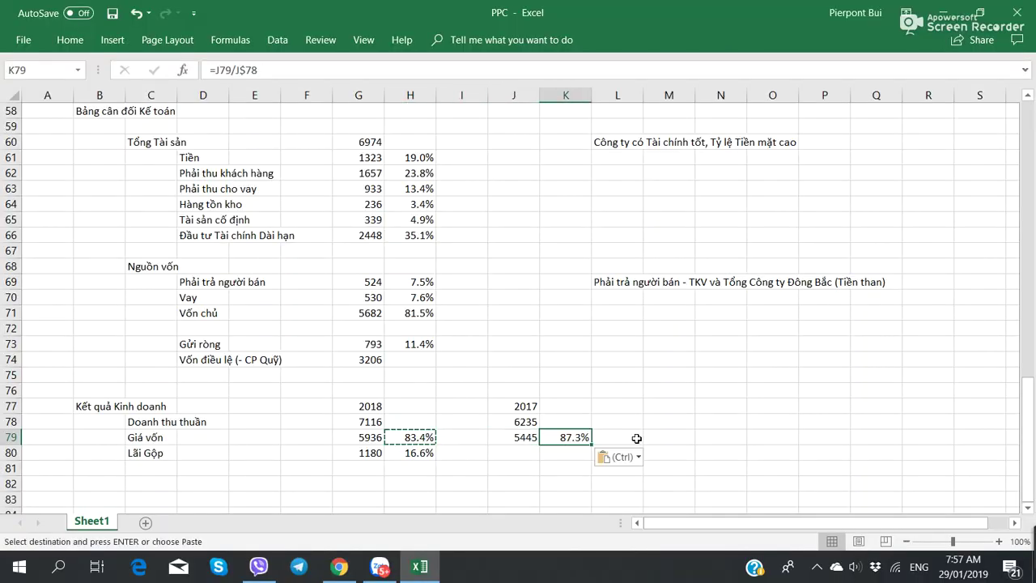
Record the prior year's gross profit of 790 from the income statement in J80
key("Down")
key("alt+Tab")
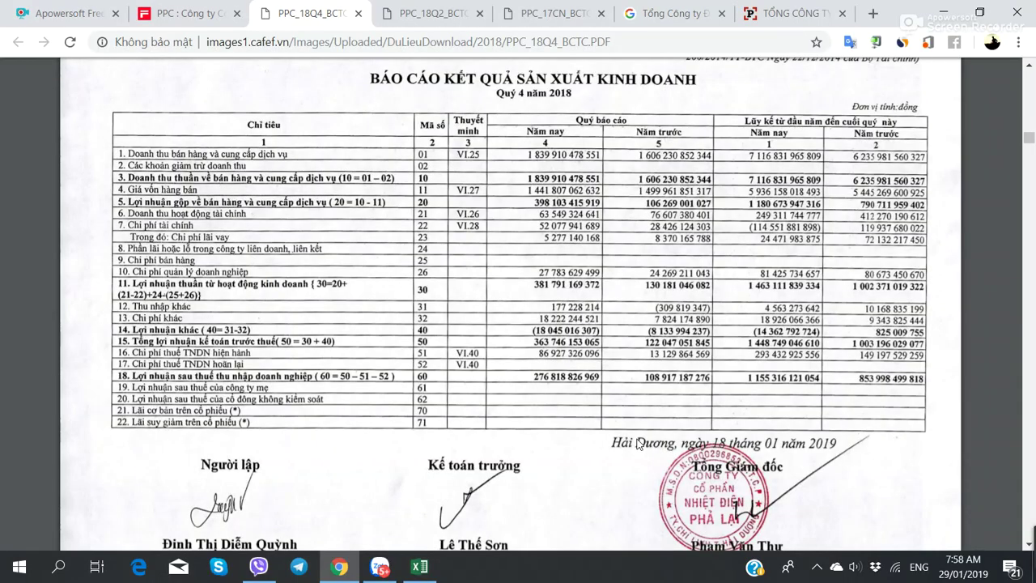
key("alt+Tab")
key("Left")
type("790")
key("Up")
Fill the 2017 ratio formula from K79 down to K80 and compare the gross margins of both years
key("Right")
key("shift+Down")
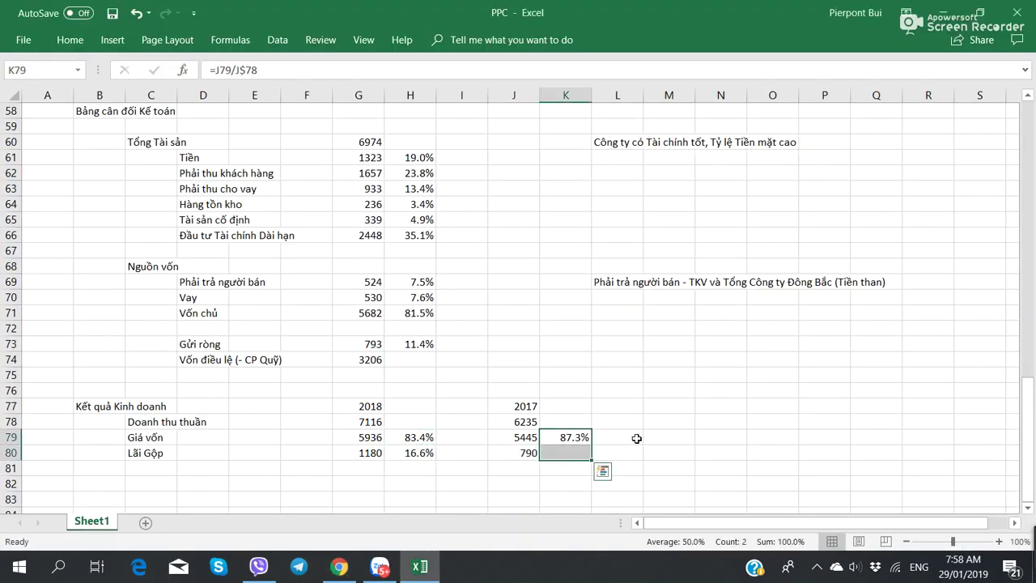
key("ctrl+d")
key("Down")
key("Down")
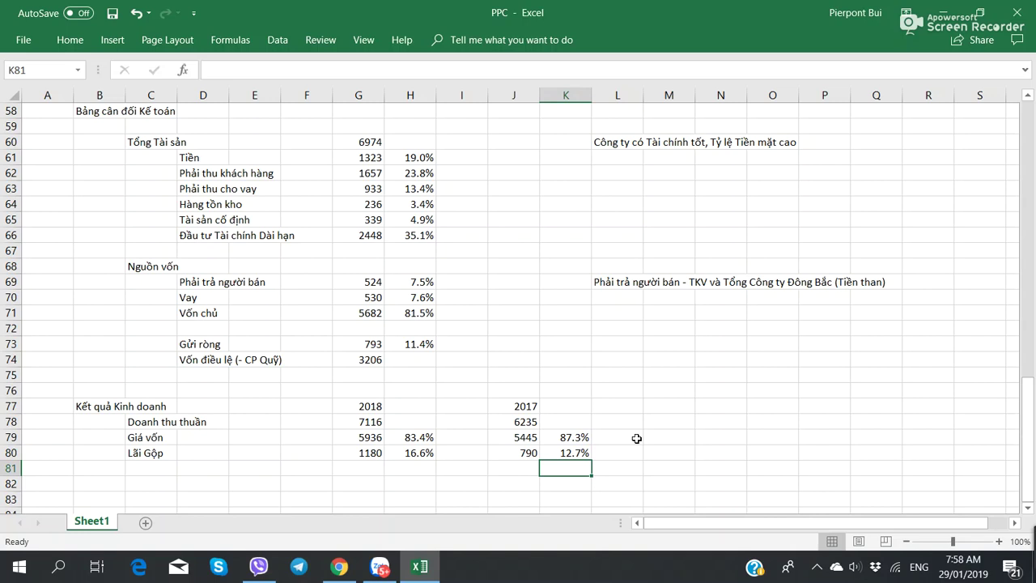
left_click(410, 456)
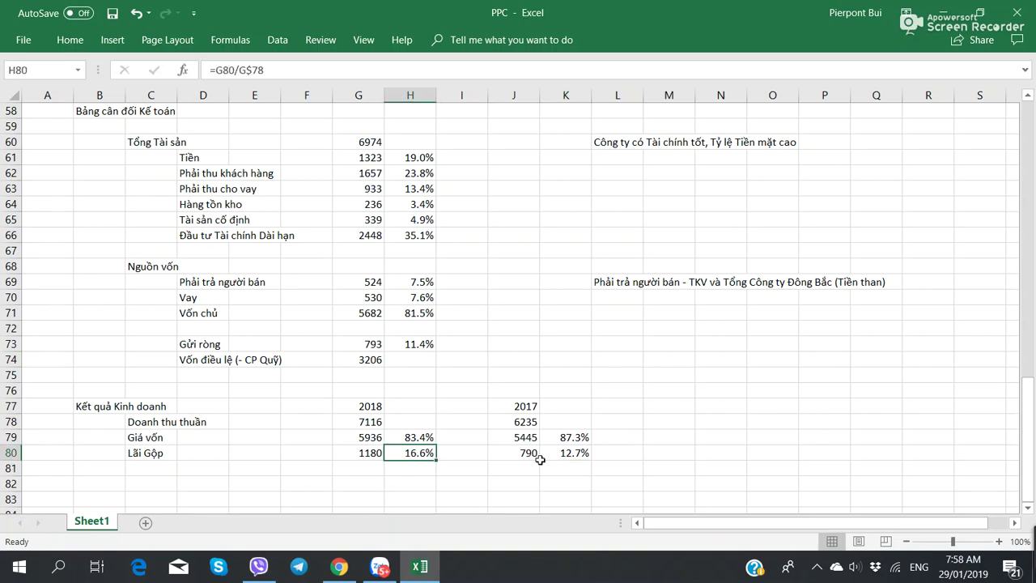
left_click(568, 458)
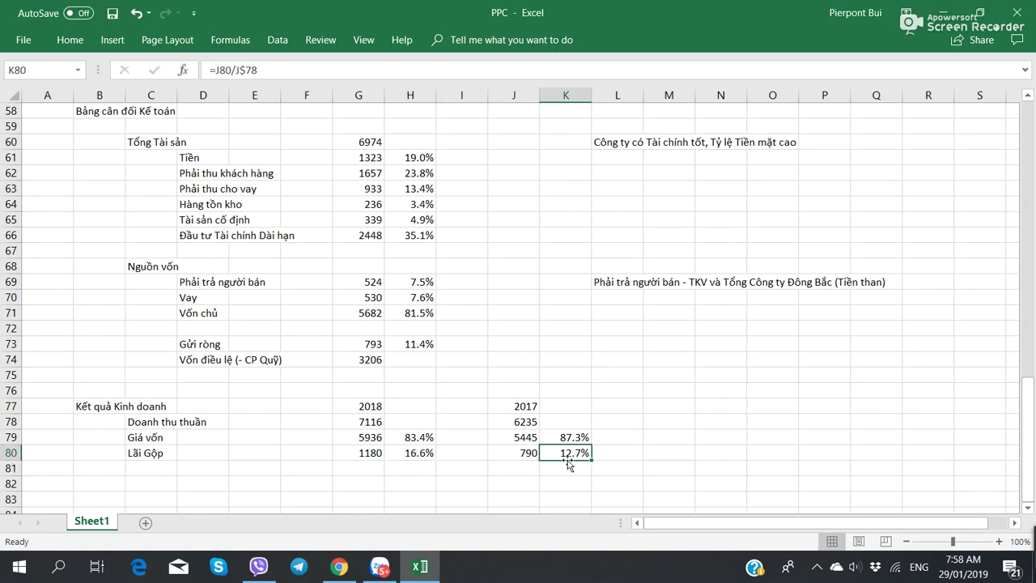
left_click(423, 455)
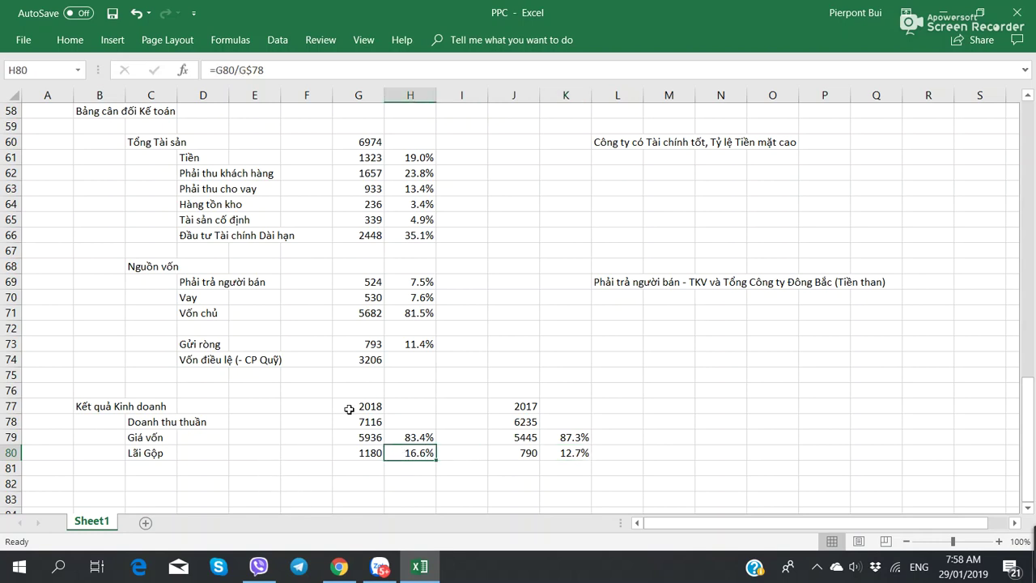
scroll(349, 409, "down", 2)
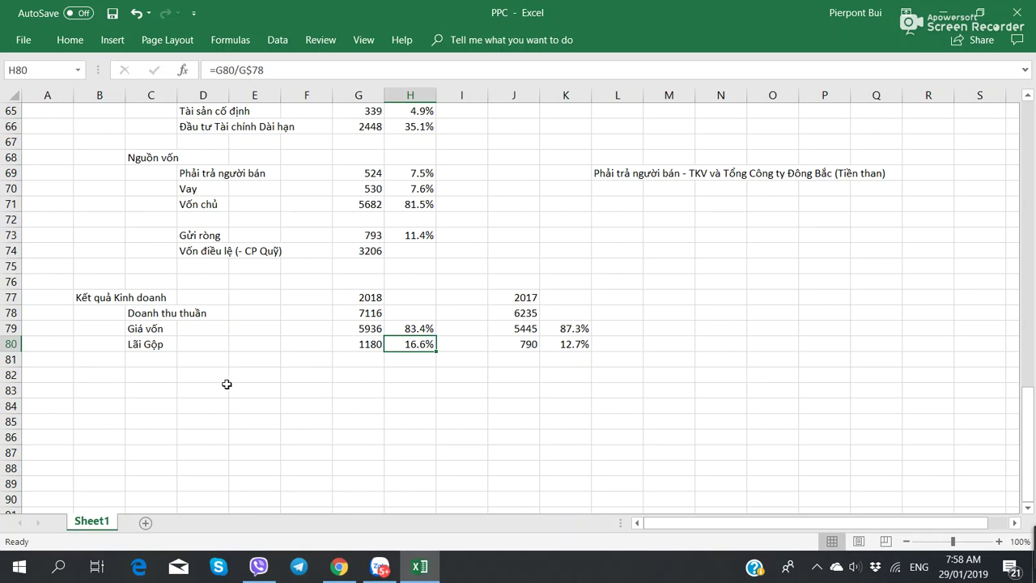
left_click(146, 359)
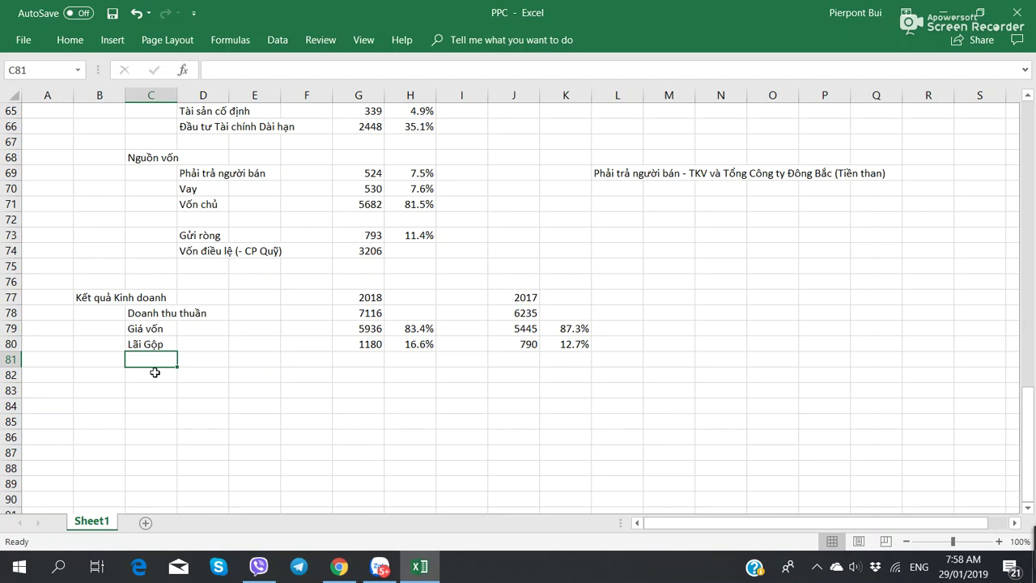
key("alt+Tab")
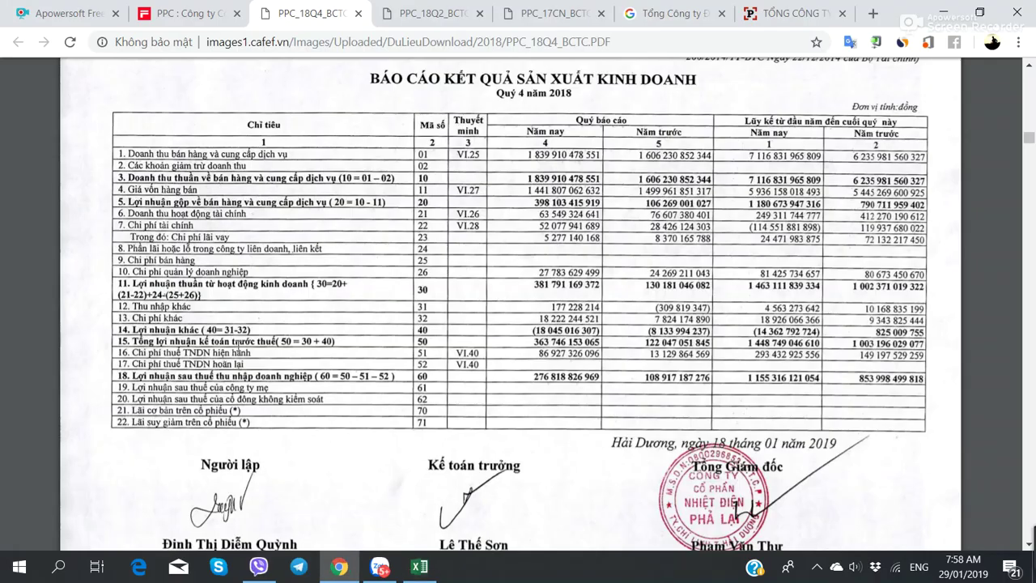
key("alt+Tab")
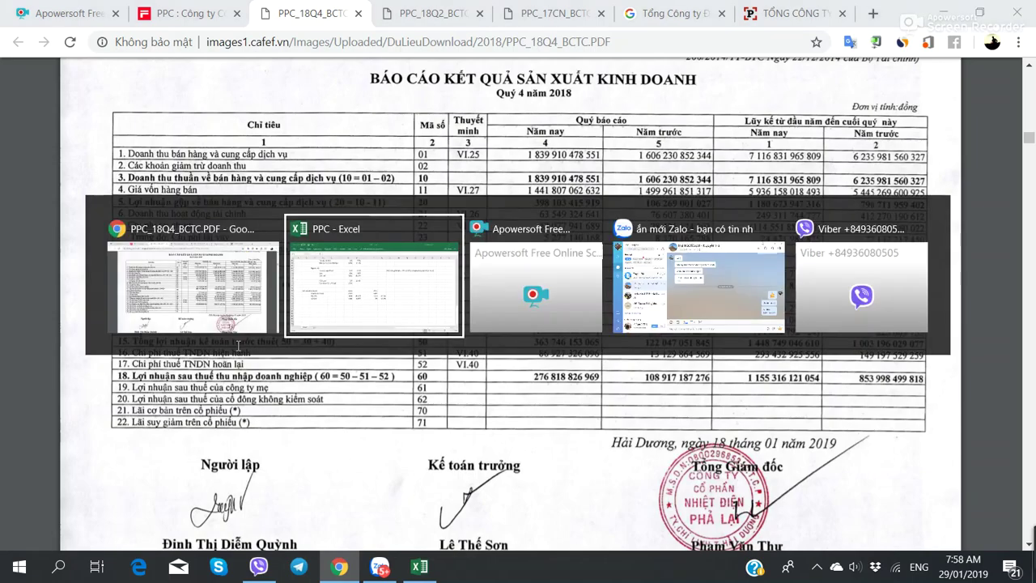
type("Doanh thu ")
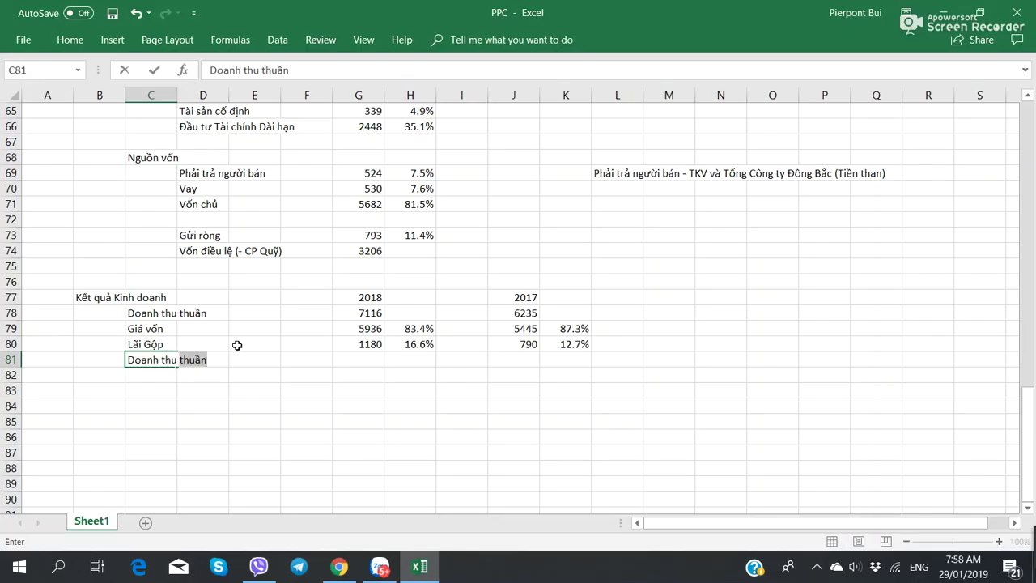
type("Tài chi")
key("BackSpace")
key("BackSpace")
key("BackSpace")
key("BackSpace")
key("BackSpace")
key("BackSpace")
key("BackSpace")
key("BackSpace")
key("BackSpace")
key("BackSpace")
key("BackSpace")
key("BackSpace")
key("BackSpace")
key("BackSpace")
key("BackSpace")
key("BackSpace")
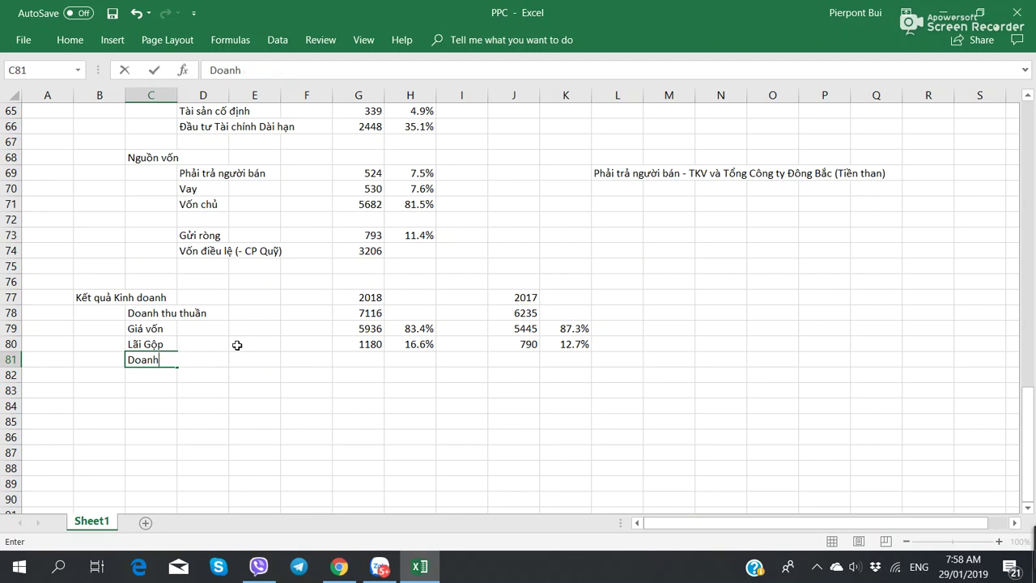
key("Right")
key("Right")
Enter the label "Doanh thu Tài chính" in D81
key("Left")
type("D")
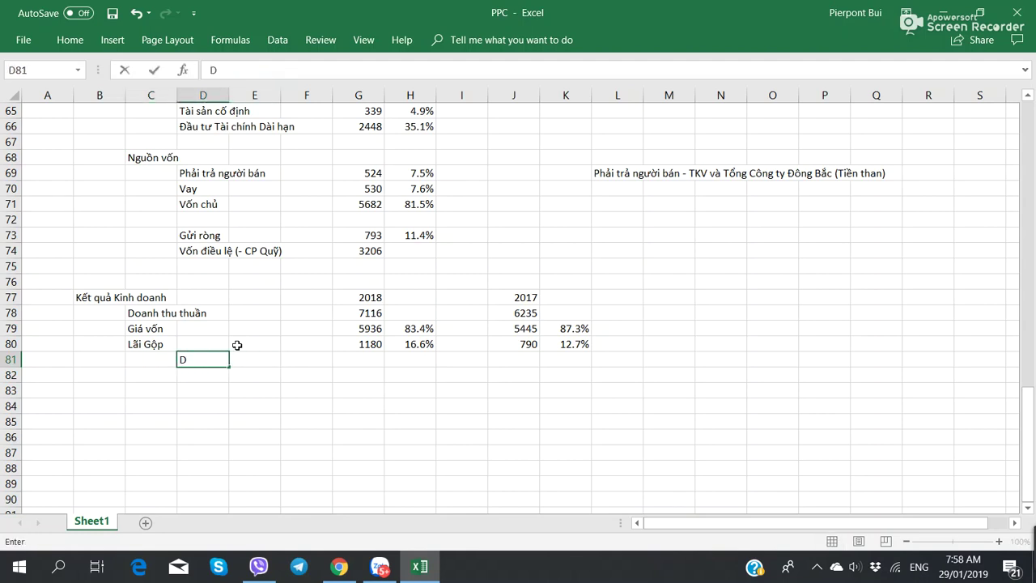
type("oanh t")
key("BackSpace")
key("BackSpace")
type("h thu Tài chi")
type("nh")
key("Right")
Record the 2018 financial income of 249 from the income statement in G81
key("Right")
key("Right")
key("Right")
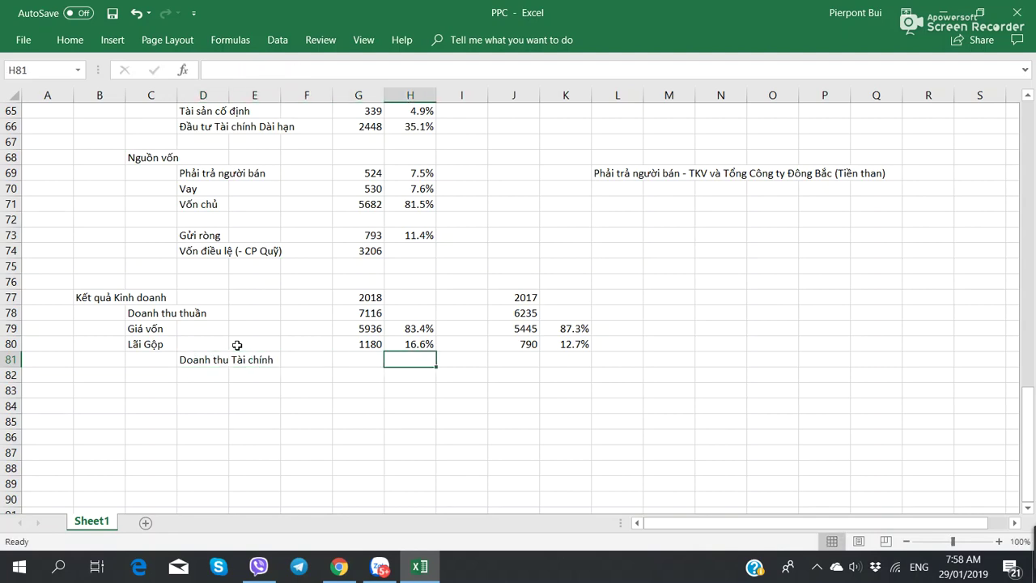
key("alt+Tab")
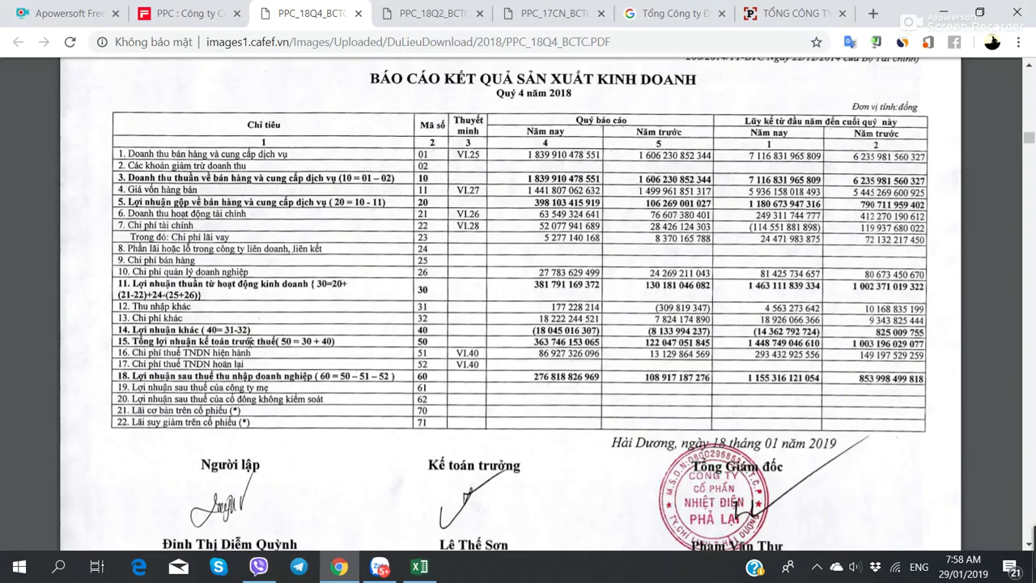
key("alt+Tab")
type("249")
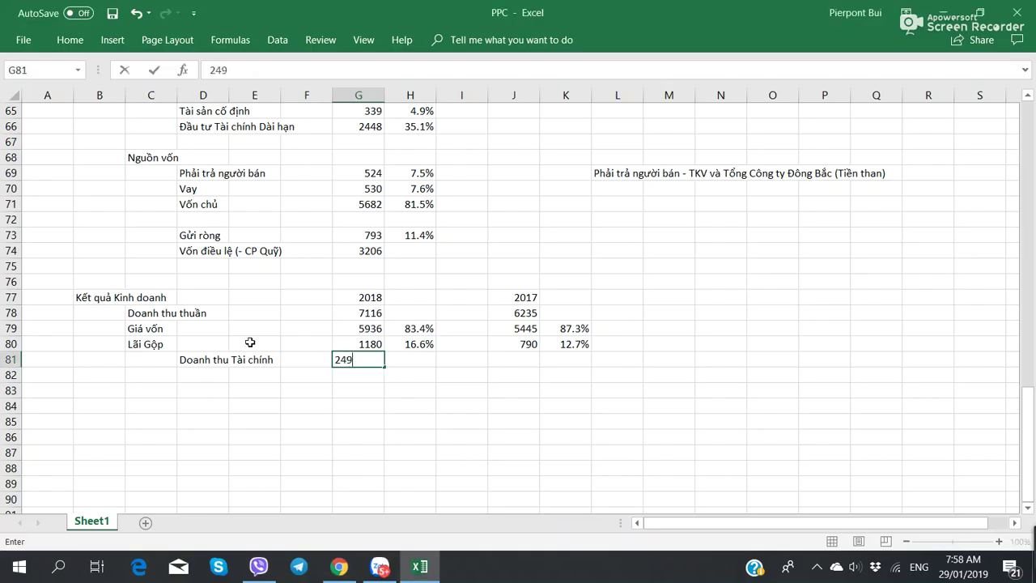
key("Right")
Examine the cost of sales and financial income notes (26 and 27) in the PPC_18Q2_BCTC_SX report
key("alt+Tab")
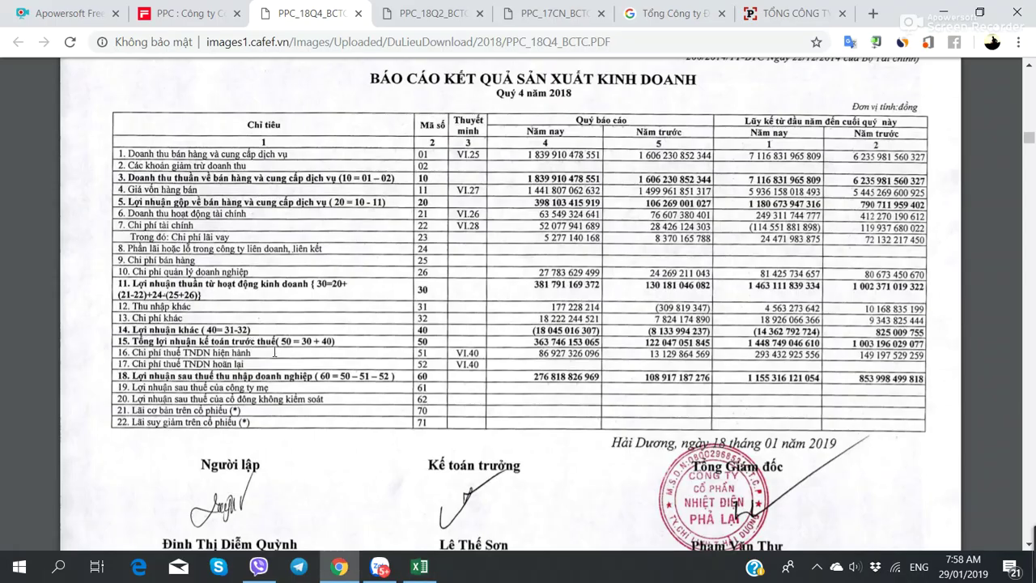
left_click(433, 13)
scroll(397, 333, "down", 10)
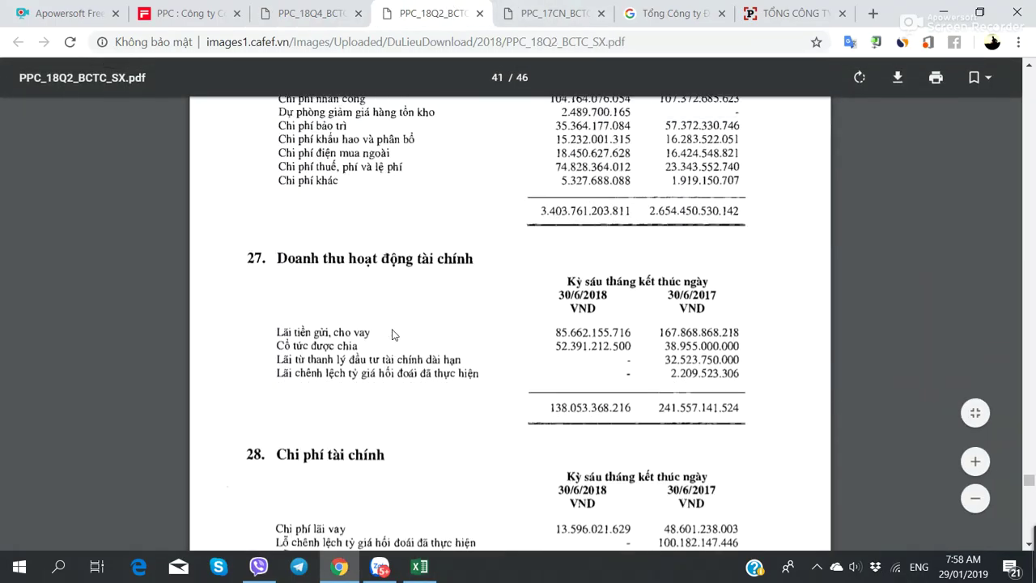
scroll(392, 335, "up", 10)
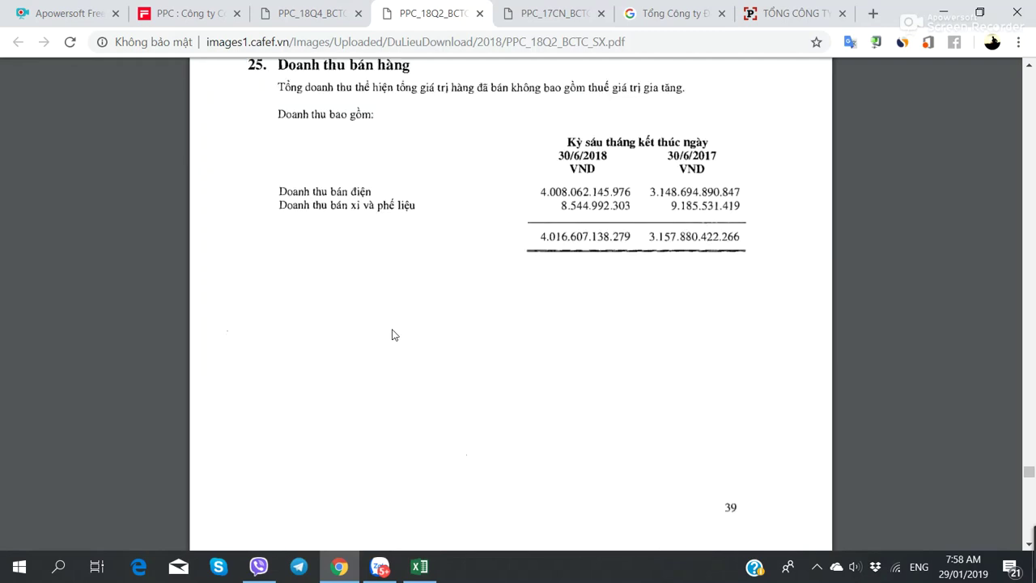
scroll(392, 335, "down", 5)
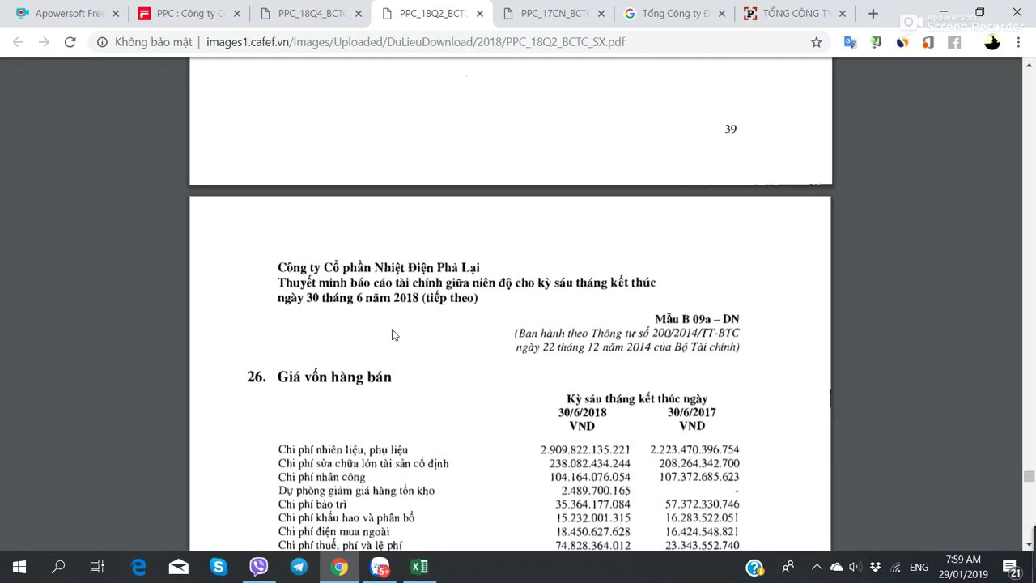
scroll(392, 334, "down", 2)
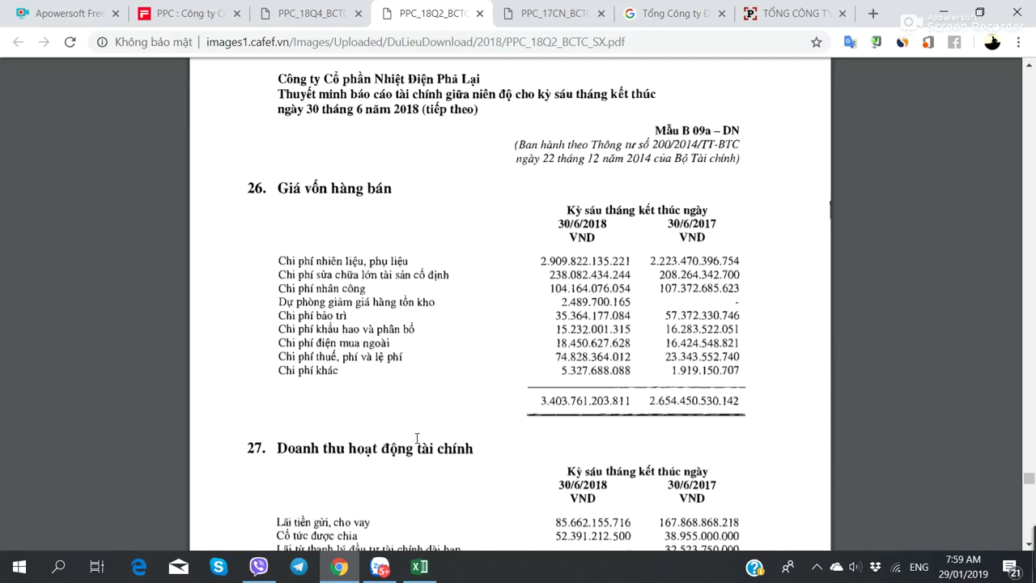
scroll(417, 438, "down", 3)
scroll(416, 437, "up", 3)
scroll(344, 296, "down", 3)
scroll(344, 300, "up", 3)
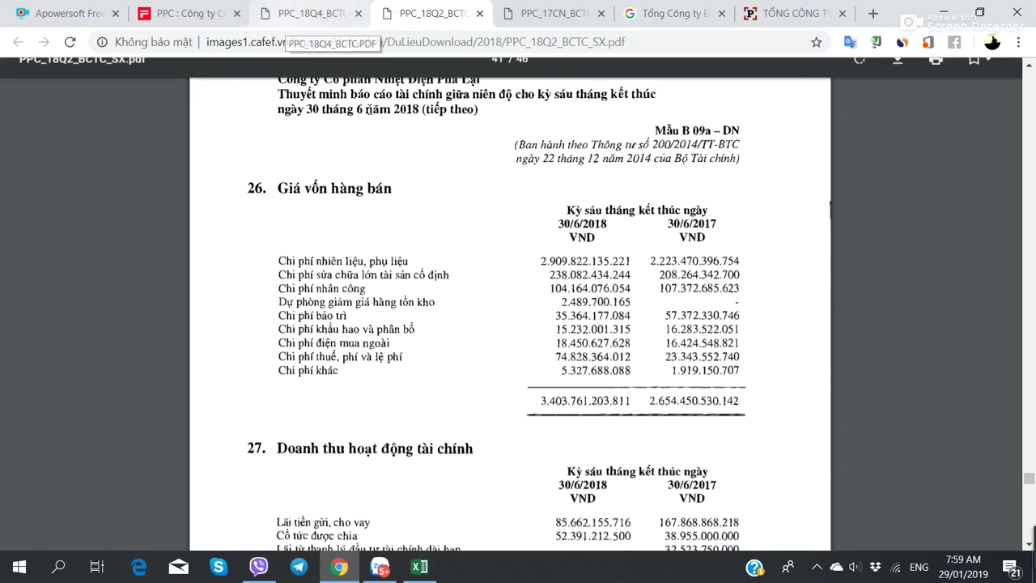
scroll(283, 258, "down", 2)
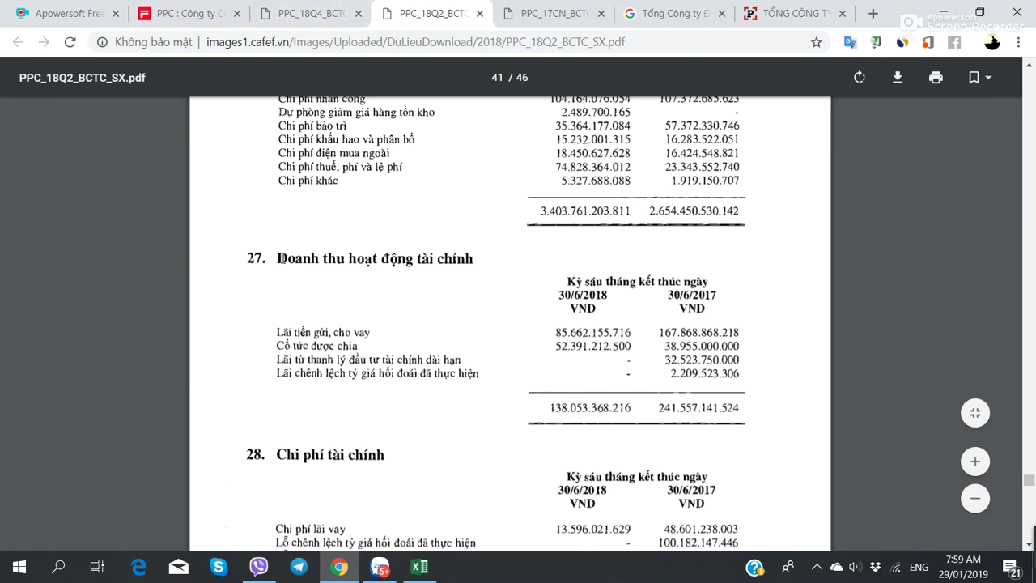
scroll(284, 257, "down", 2)
scroll(283, 258, "up", 2)
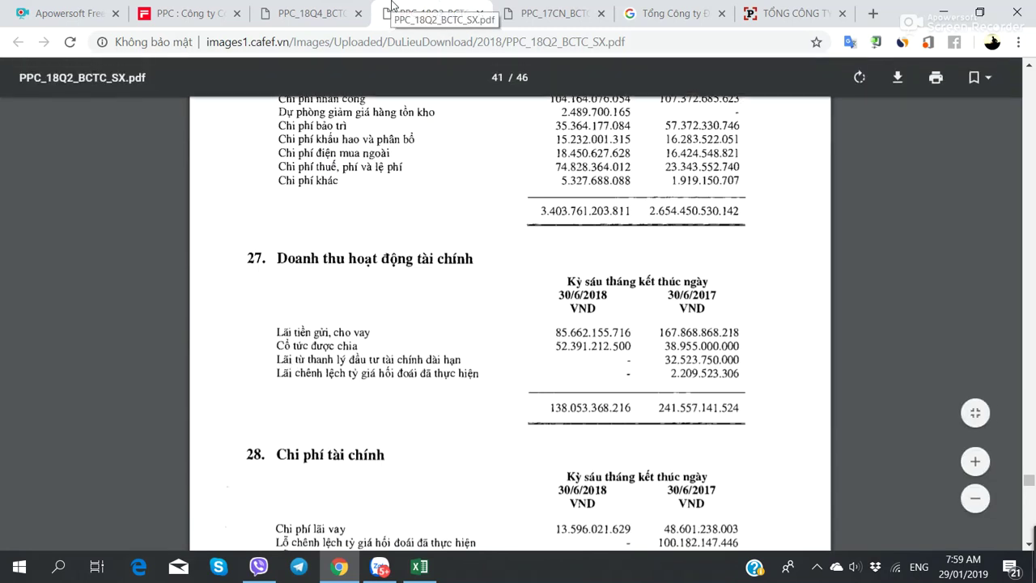
left_click(321, 6)
Fill the 2018 revenue ratio formula from H80 down to H81 for financial income
key("alt+Tab")
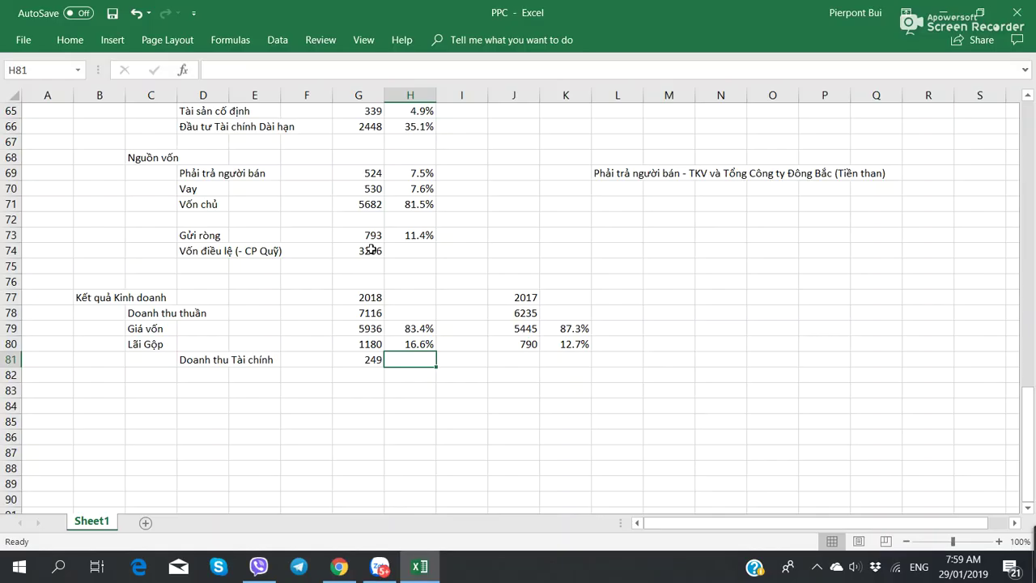
key("alt+Tab")
key("alt+Tab")
type("=G81/G78")
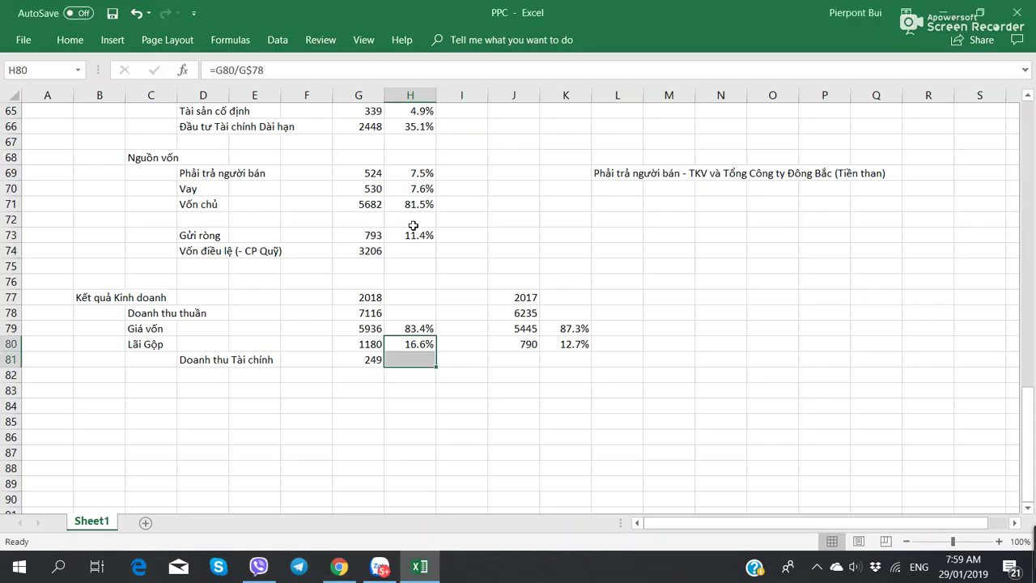
key("Return")
Enter the label "Chi phí Tài chính" in D82, matching the item in the Q4 2018 income statement
key("Left")
key("Left")
key("Left")
key("Left")
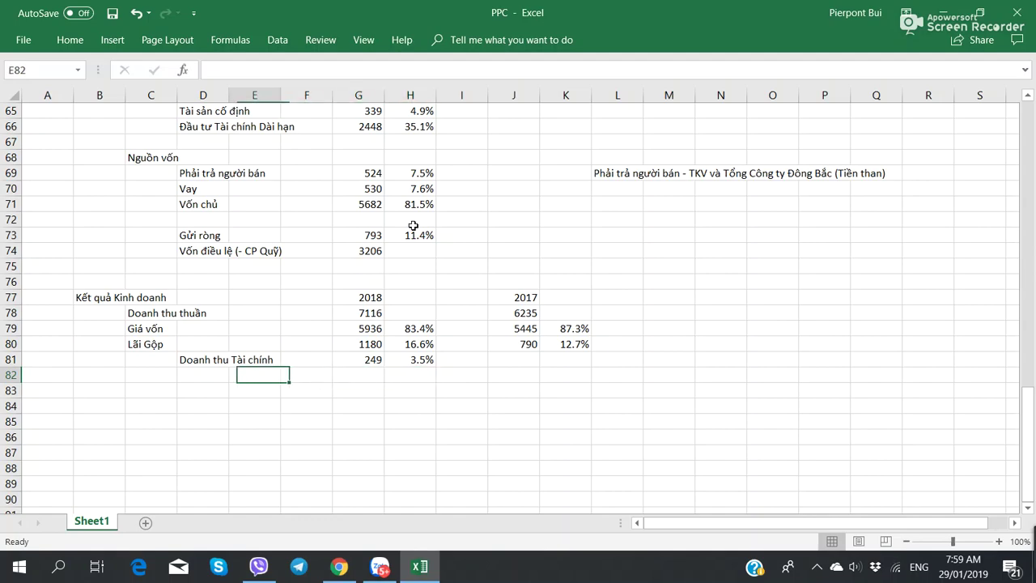
key("alt+Tab")
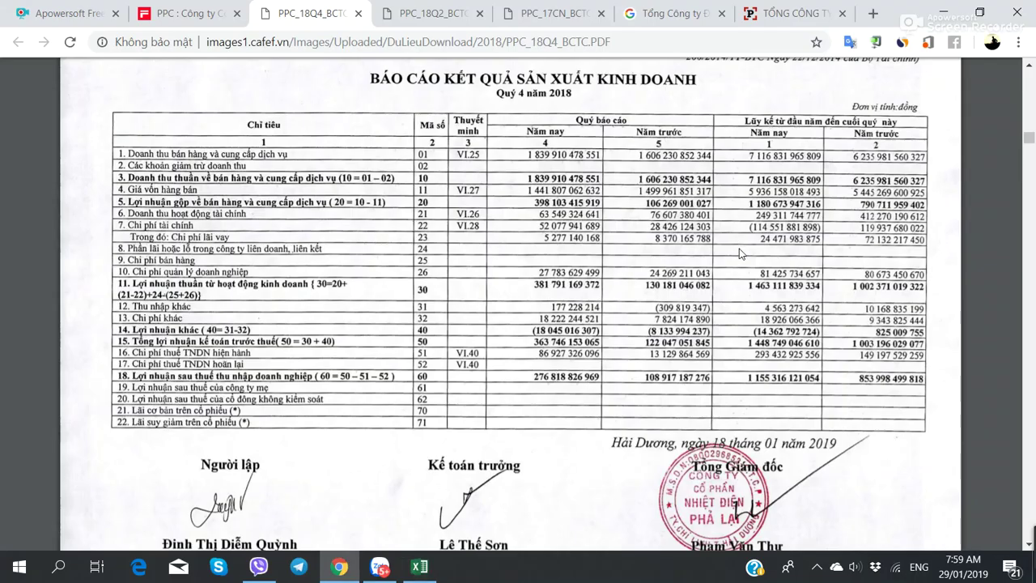
key("alt+Tab")
type("Chi phí")
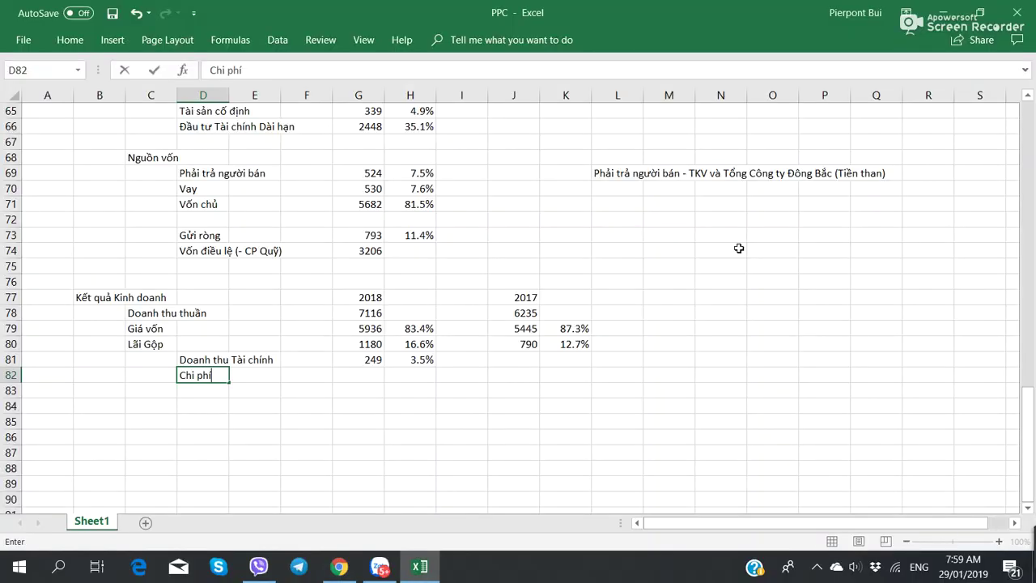
type(" Tài chính")
key("Tab")
key("Tab")
key("Tab")
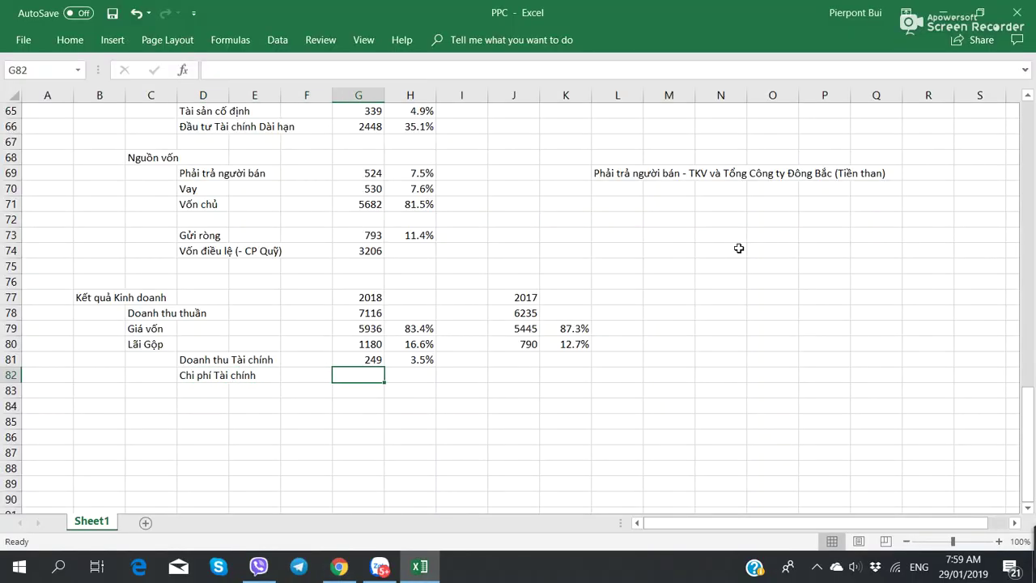
Record the 2018 financial expense of -114 from the income statement in G82
key("alt+Tab")
key("alt+Tab")
type("-114")
key("Tab")
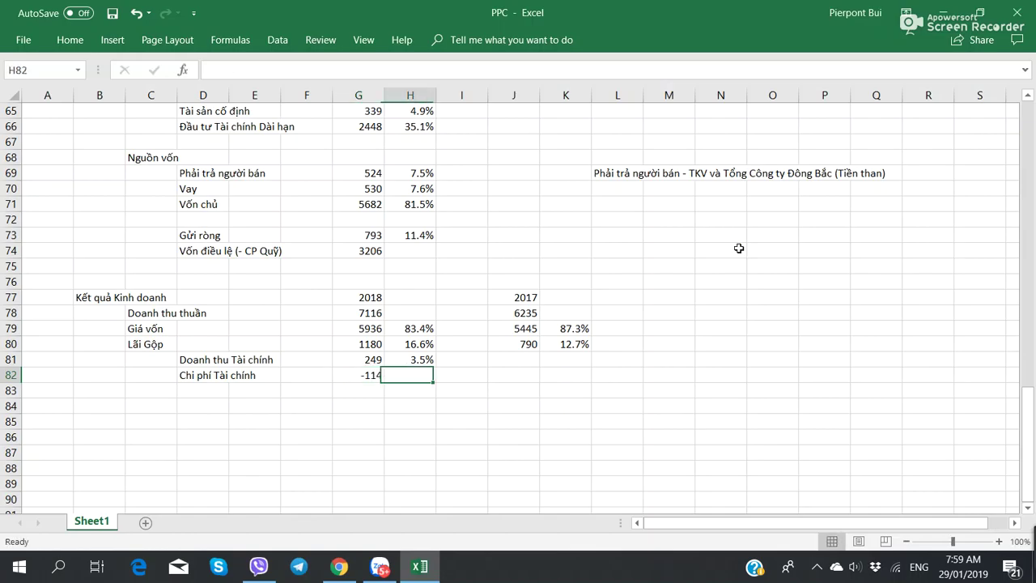
Check the financial expense line in the income statement and copy the ratio formula from H81 to H82
key("alt+Tab")
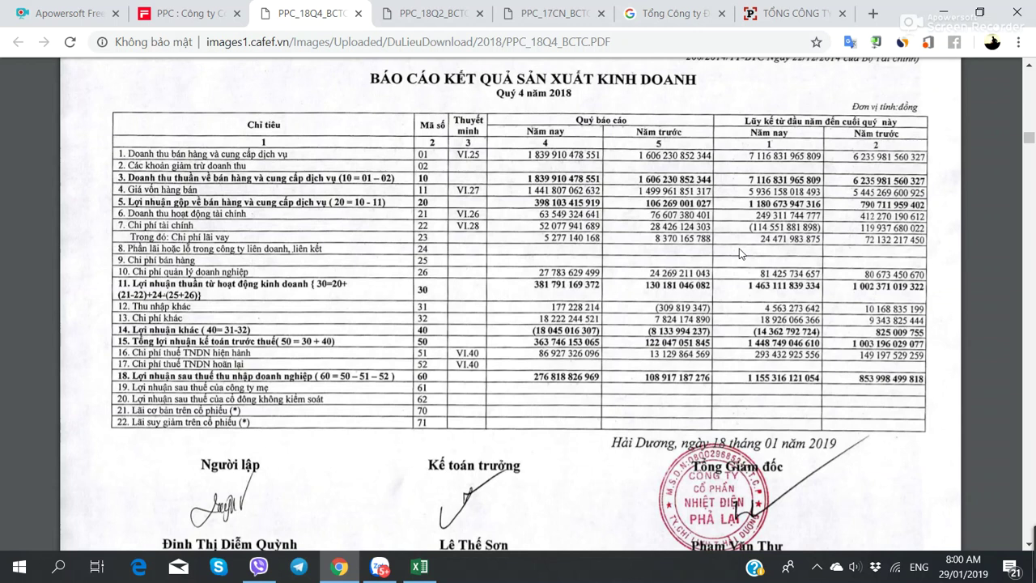
key("alt+Tab")
key("alt+Tab")
key("alt+Tab")
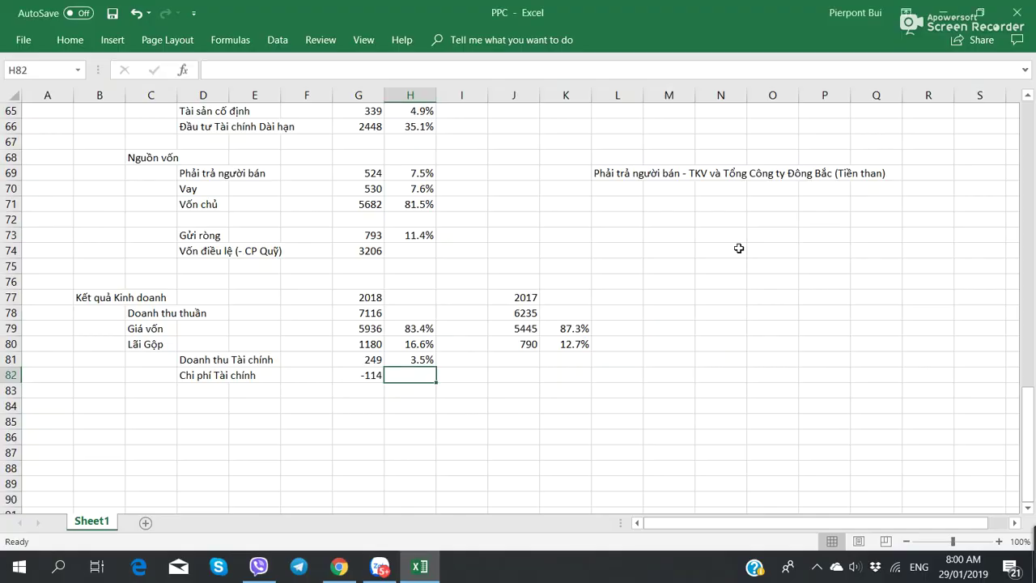
key("alt+Tab")
key("alt+Tab")
key("Up")
key("ctrl+c")
key("Down")
key("ctrl+v")
Enter the label "Chi phí Quản lý Doanh nghiệp" in D83
key("Down")
key("Left")
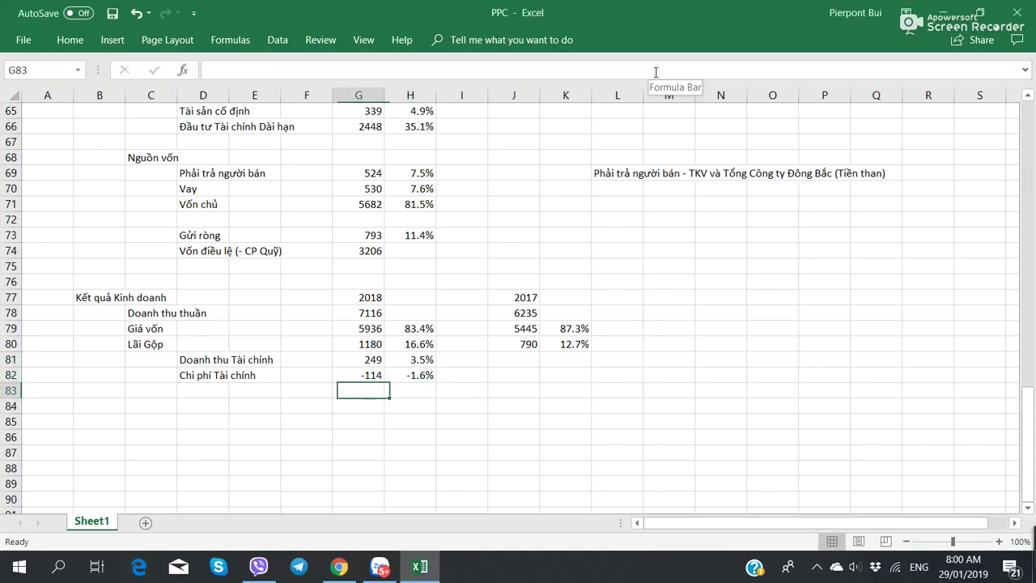
key("Left")
key("Left")
key("Left")
key("Left")
key("alt+Tab")
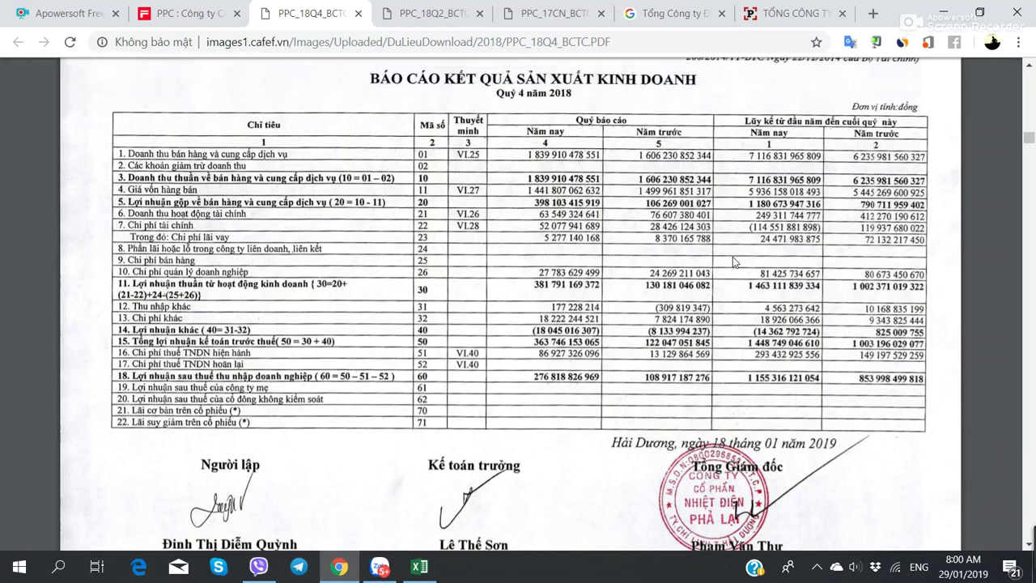
key("alt+Tab")
type("Chi phí Tài")
key("BackSpace")
key("BackSpace")
key("BackSpace")
key("BackSpace")
key("BackSpace")
type("Qu")
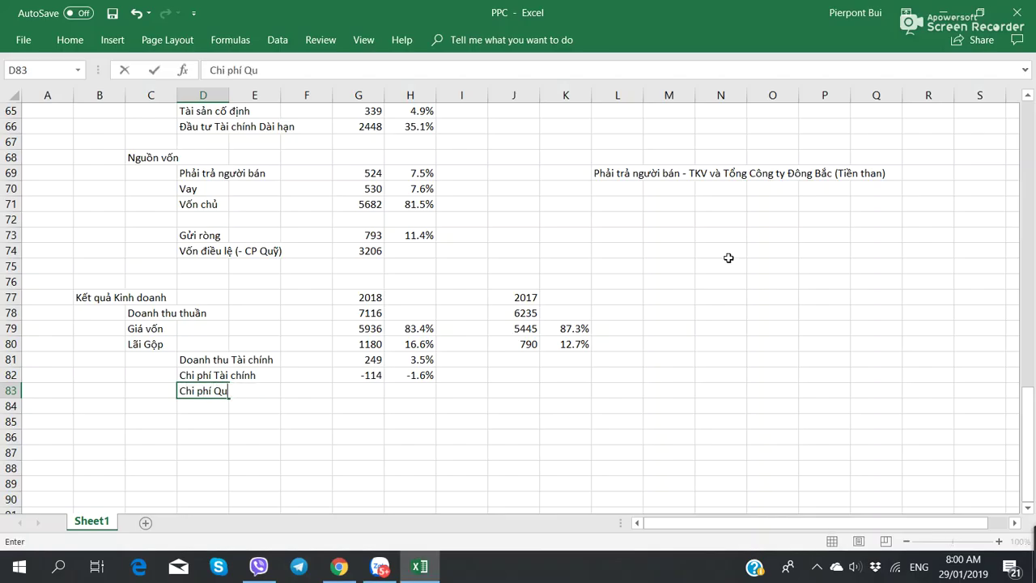
type("ản lý Doanh nghiệp")
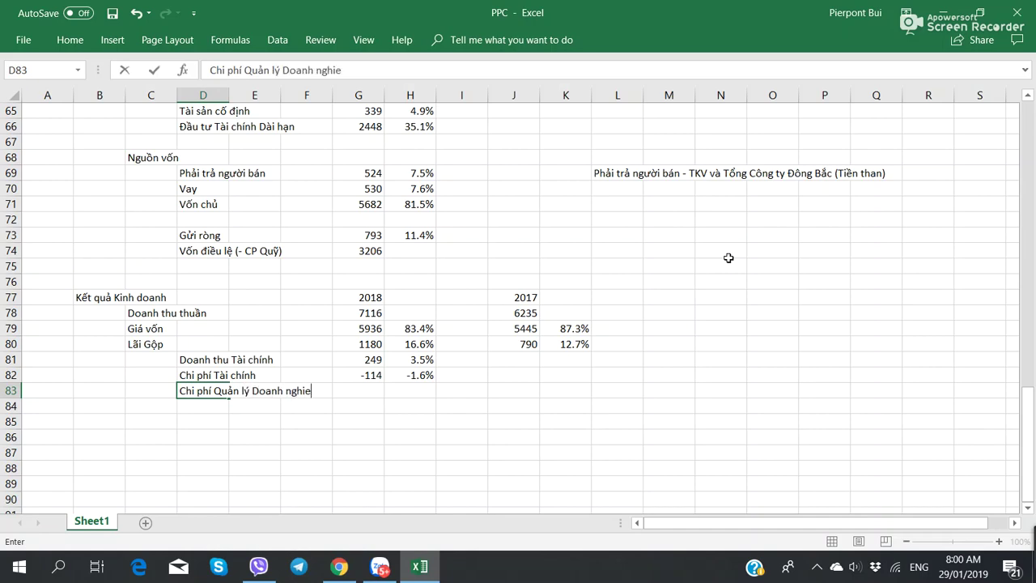
key("Return")
Record the 2018 corporate management expense of 81 from the income statement in G83
key("alt+Tab")
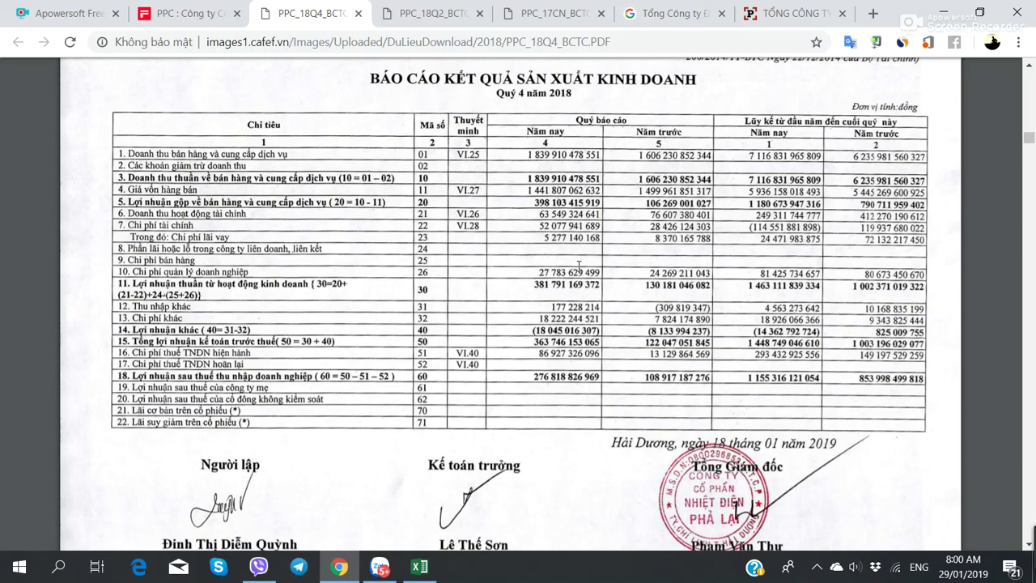
key("alt+Tab")
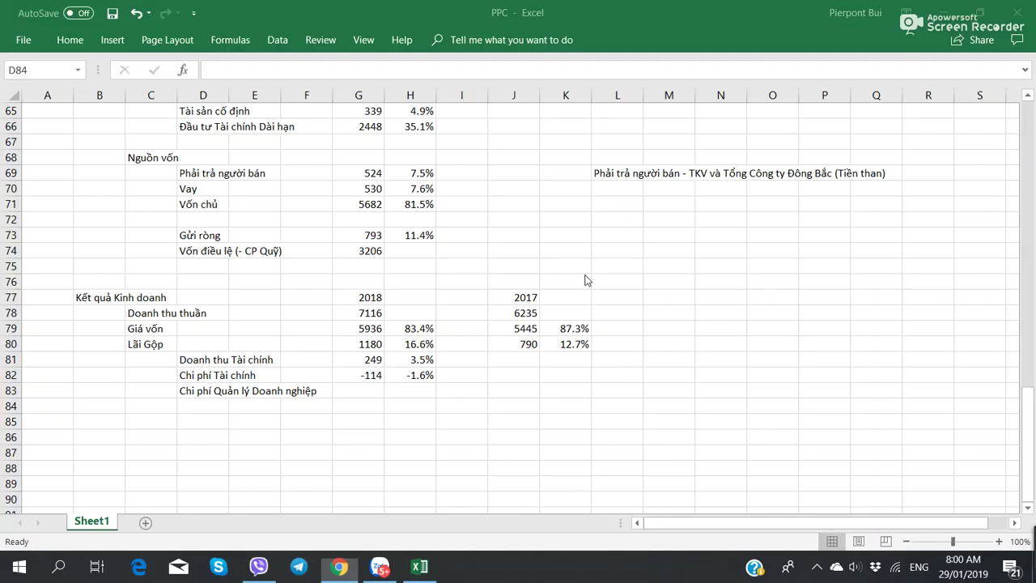
key("Right")
key("Right")
key("Right")
key("Up")
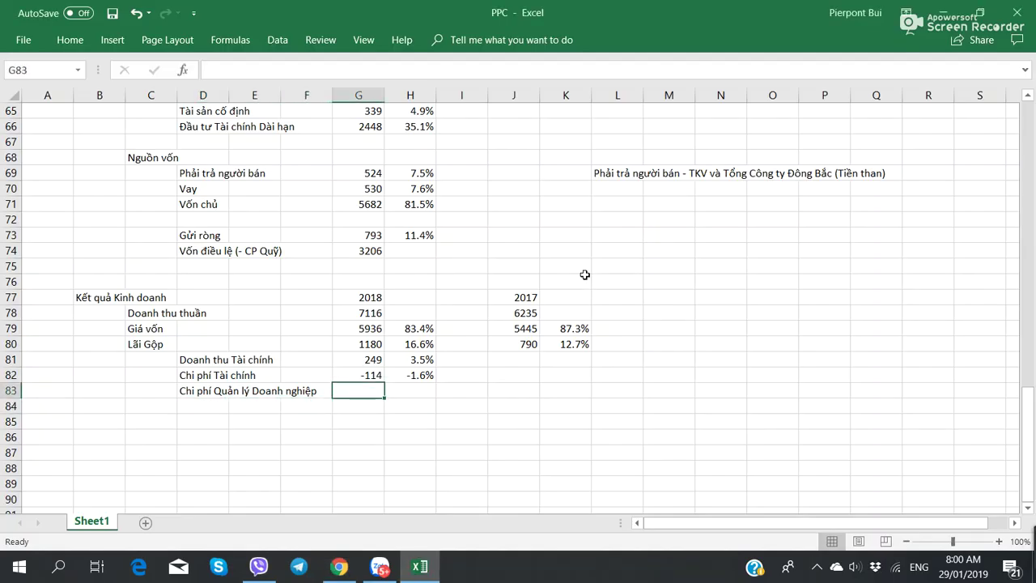
type("81")
Fill the 2018 ratio formula down to H83 for the management expense
key("Right")
key("ctrl+d")
key("Down")
key("Left")
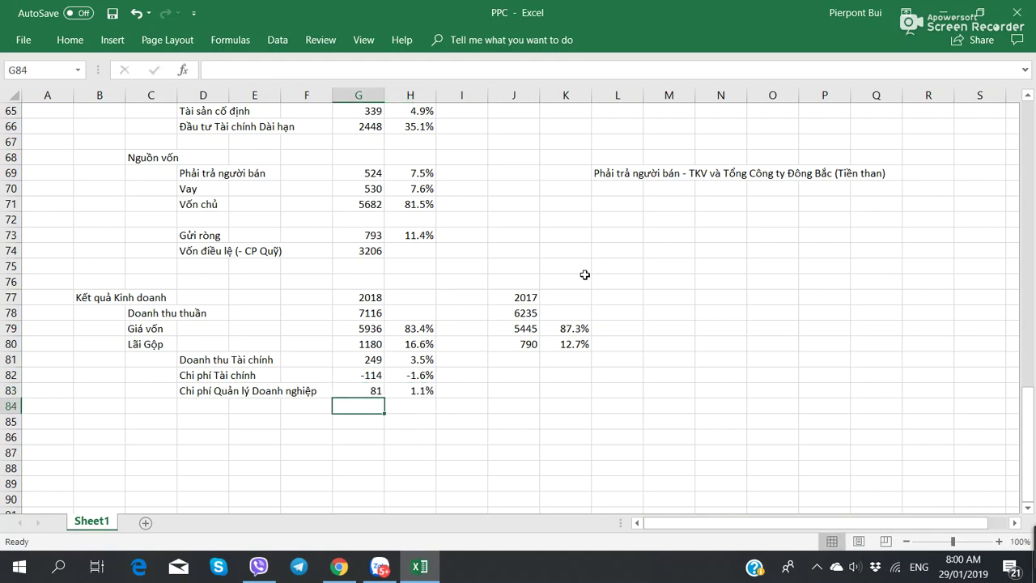
key("Up")
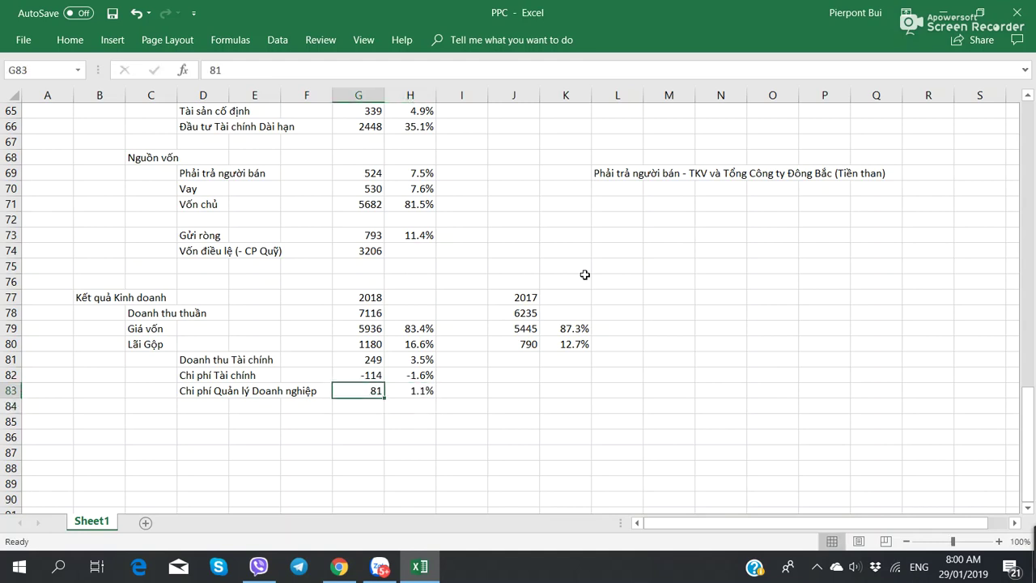
Examine the management expense and cost-by-element notes (29 and 30) in the PPC_18Q2_BCTC_SX report
key("alt+Tab")
left_click(554, 12)
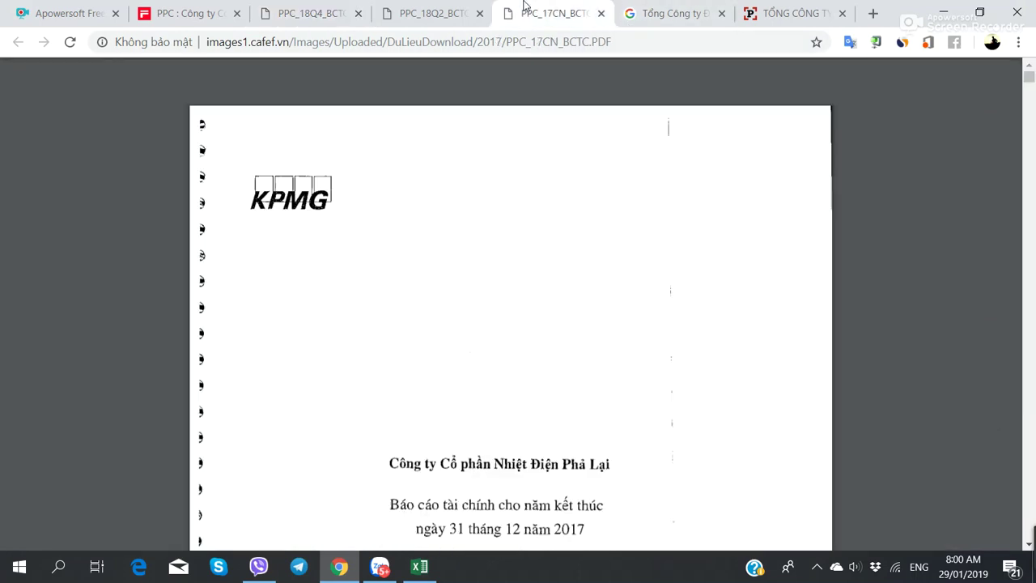
left_click(464, 10)
scroll(448, 325, "down", 10)
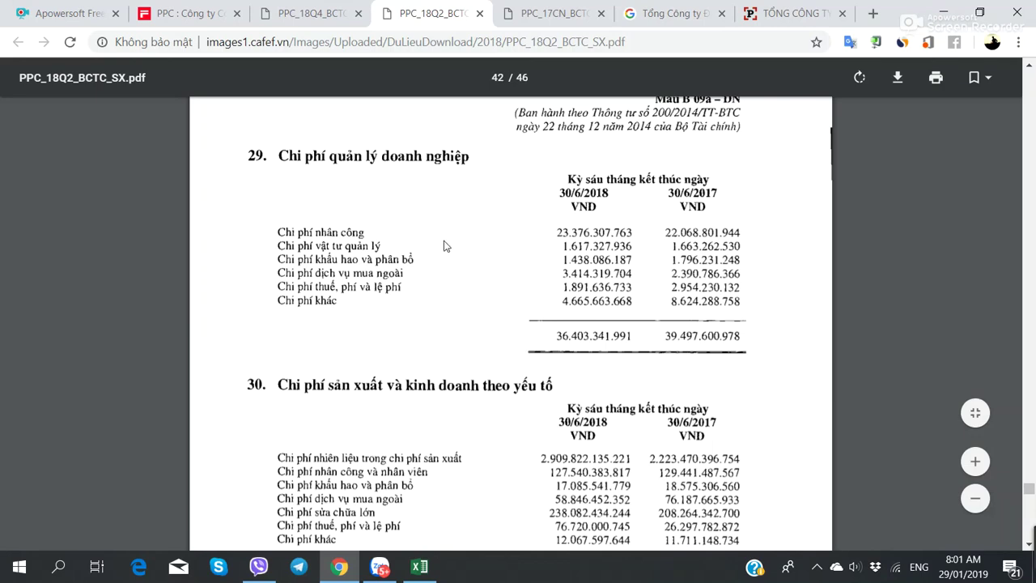
scroll(443, 245, "down", 2)
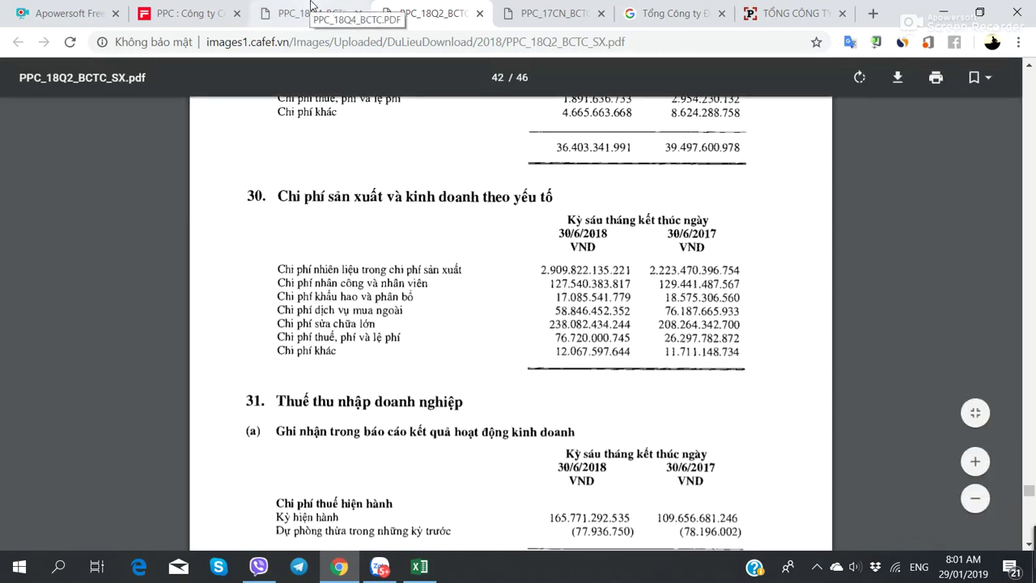
left_click(311, 7)
Enter the label "Lãi thuần" in C84, below the corporate management expense row
key("alt+Tab")
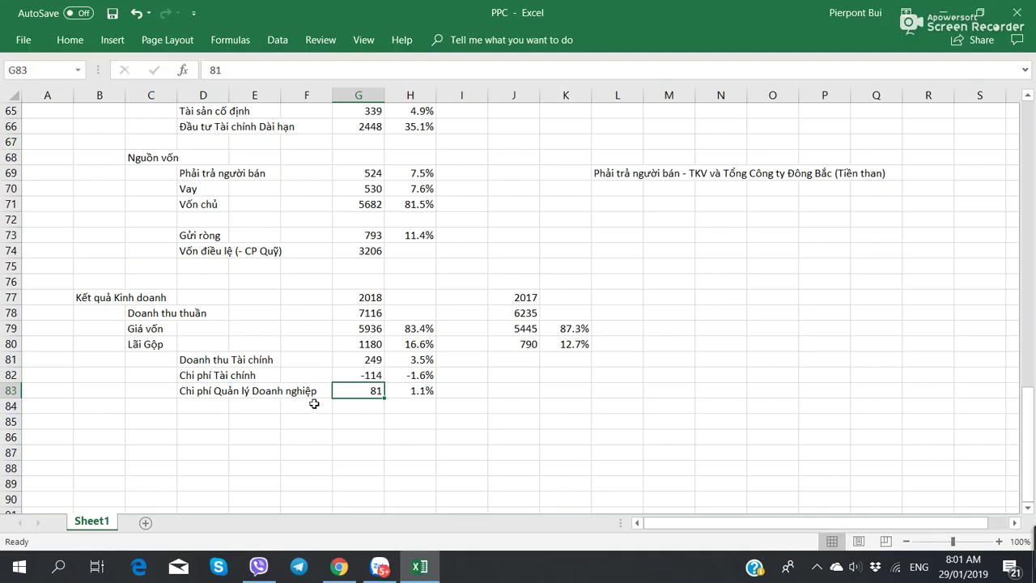
left_click(121, 405)
left_click(149, 403)
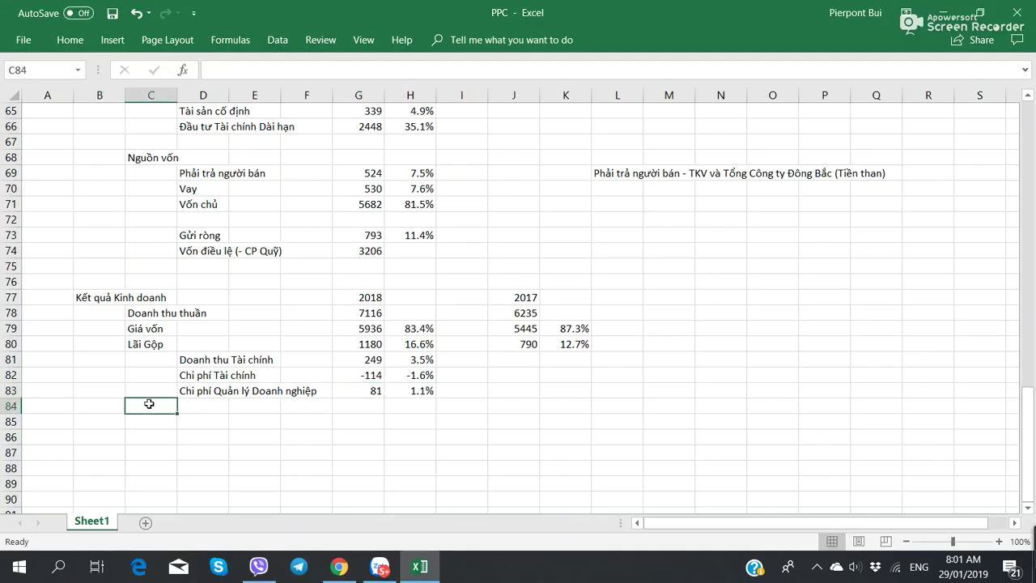
key("alt+Tab")
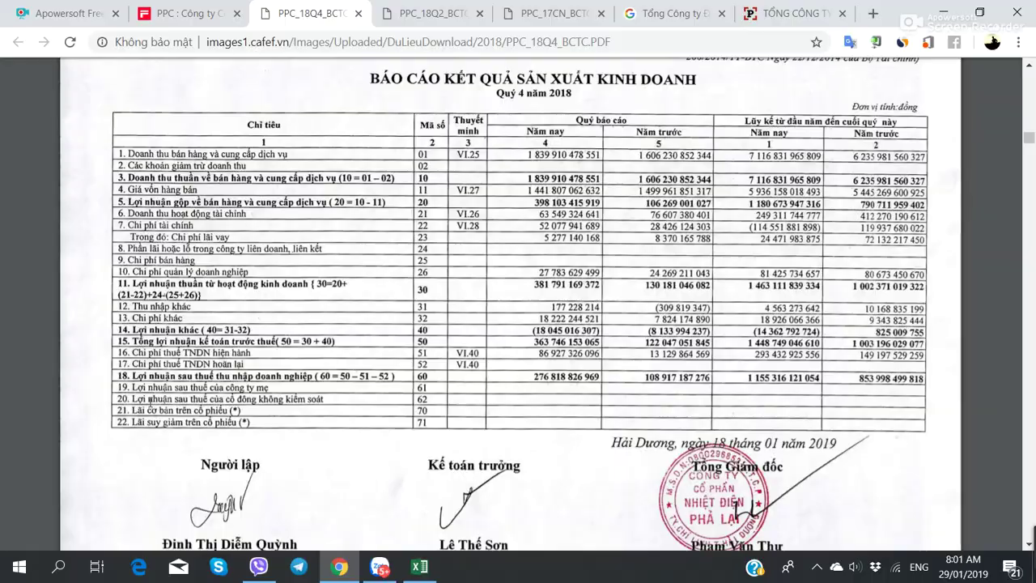
key("alt+Tab")
type("Lãi Gộp")
key("BackSpace")
key("BackSpace")
key("BackSpace")
type("thuần")
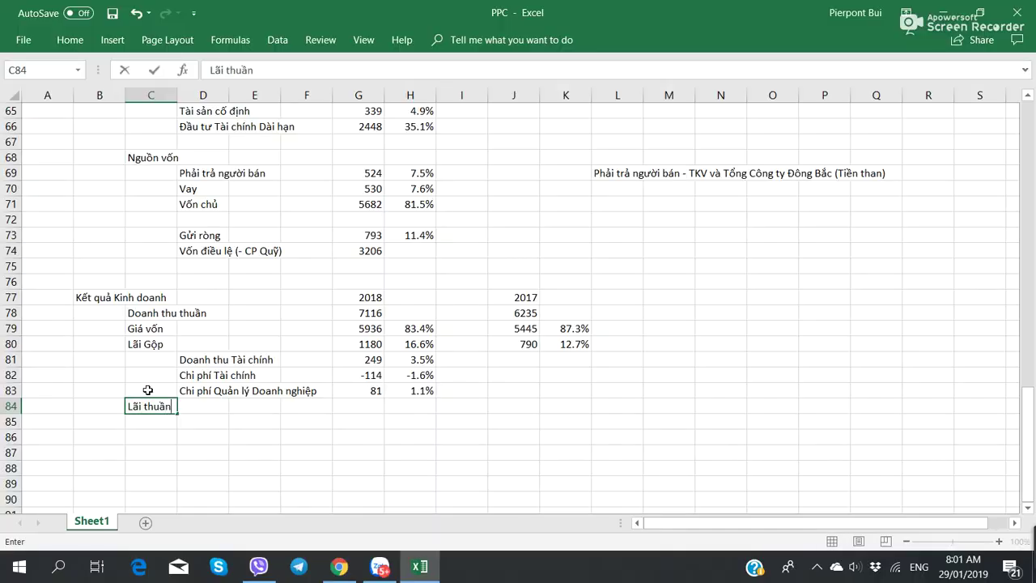
key("Tab")
key("Tab")
Record the 2018 net operating profit of 1463 from the Q4 2018 income statement in G84
left_click(156, 346)
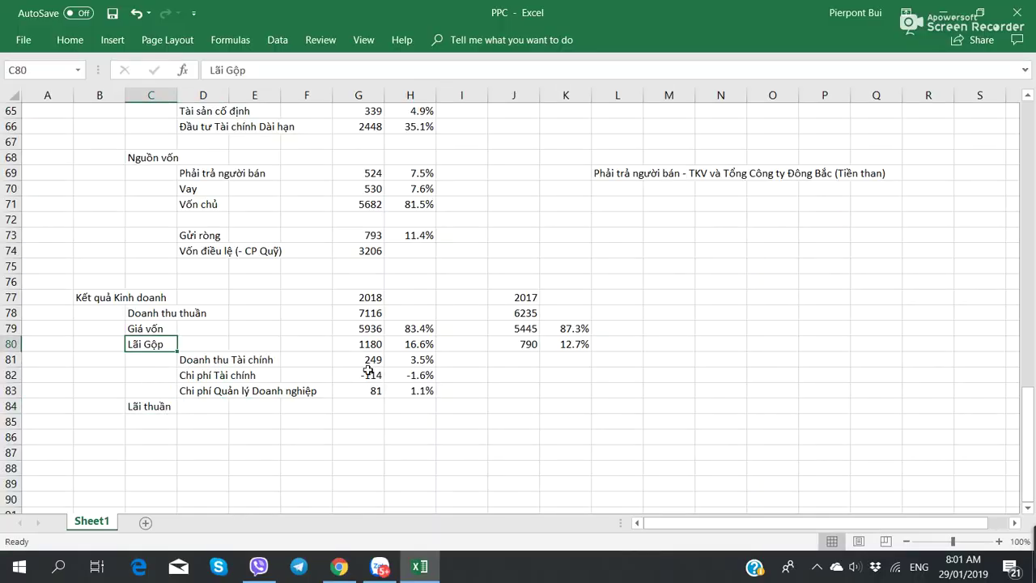
left_click(354, 407)
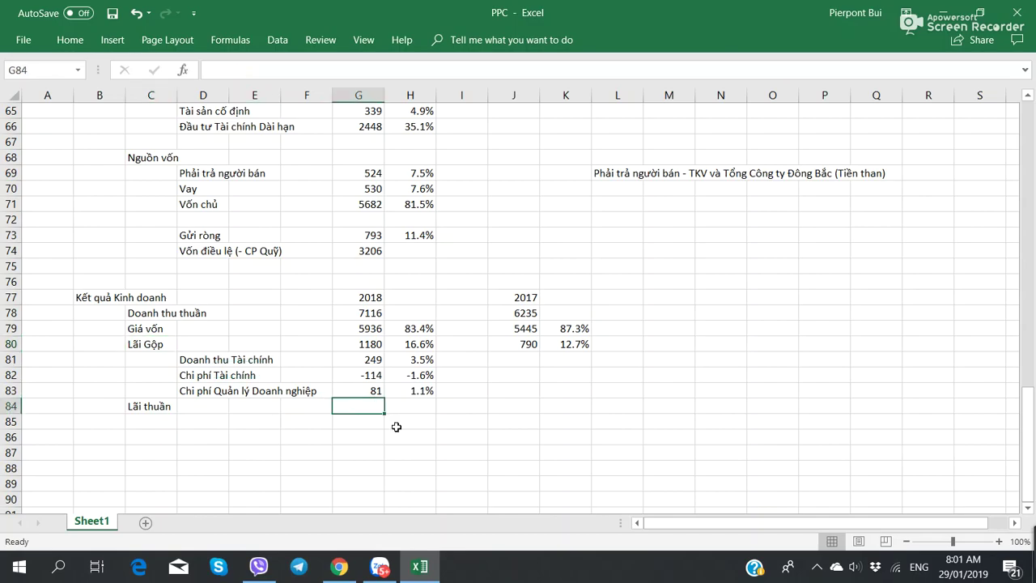
key("alt+Tab")
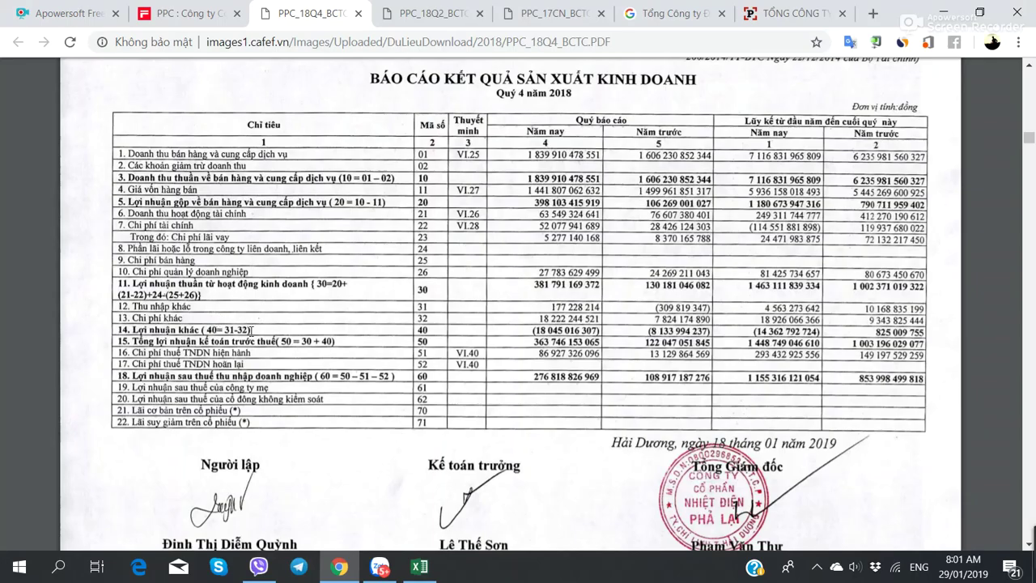
key("alt+Tab")
type("1463")
key("Tab")
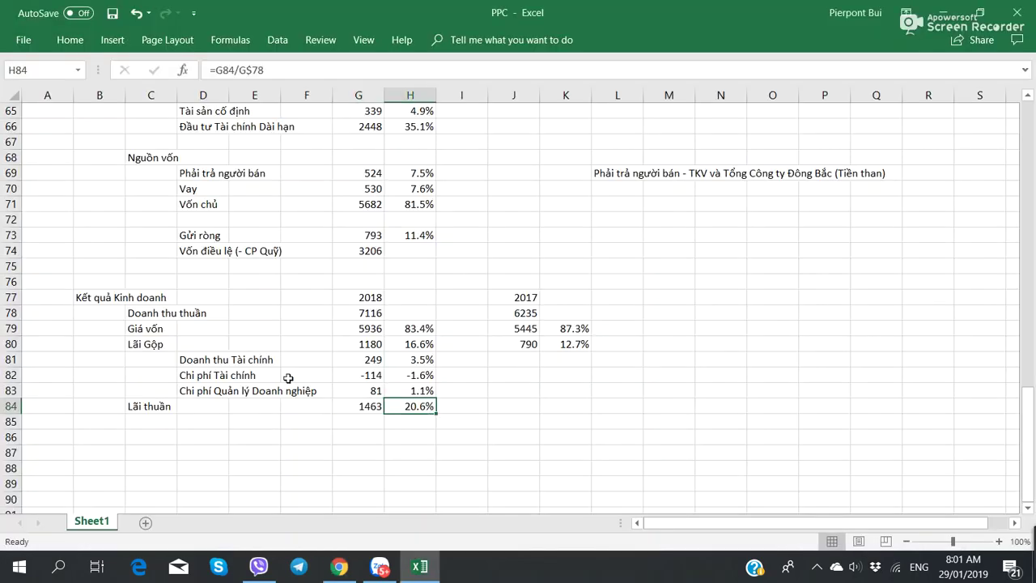
key("Return")
key("Up")
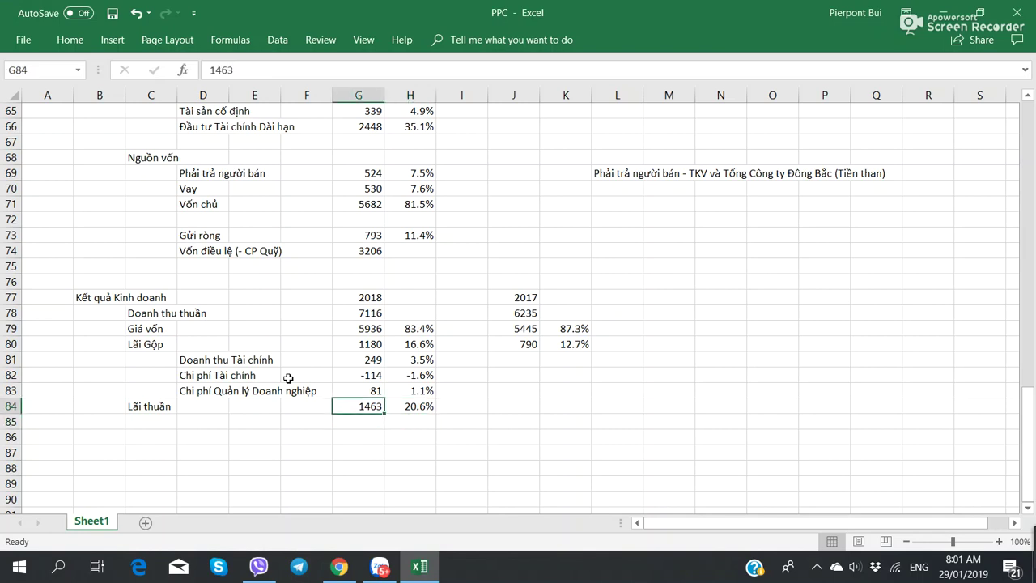
left_click(365, 360)
left_click(366, 406)
left_click(149, 423)
key("alt+Tab")
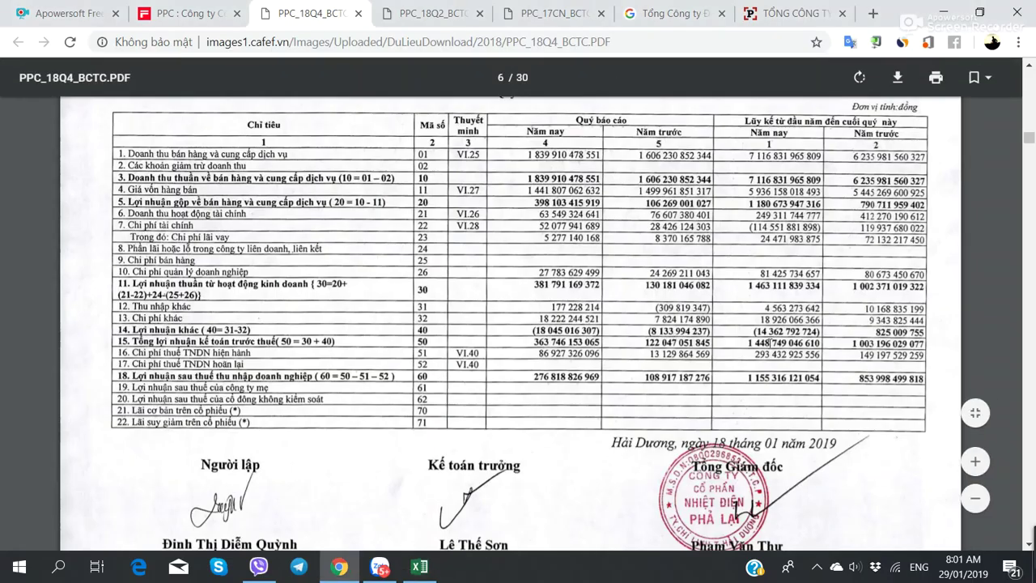
key("alt+Tab")
type("Lãi")
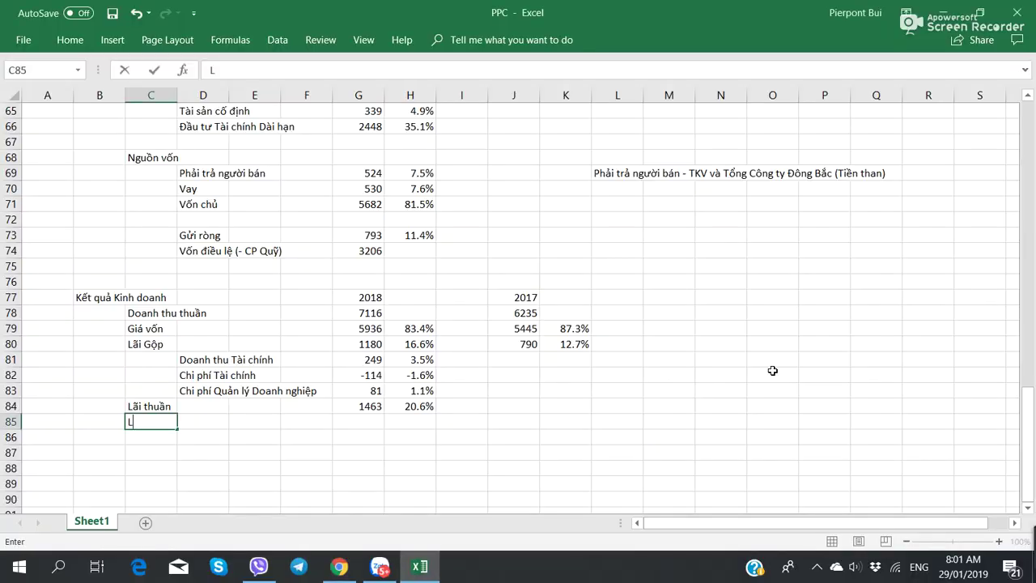
key("BackSpace")
key("BackSpace")
key("BackSpace")
Enter the label "Lãi khác" in D85, indented under the net profit row
key("Right")
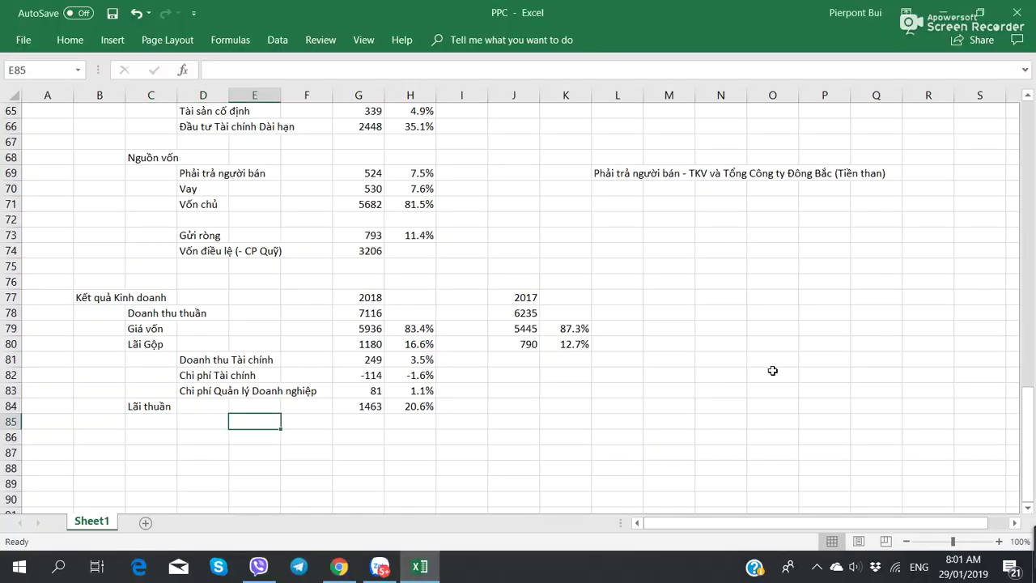
type("Lãi khác")
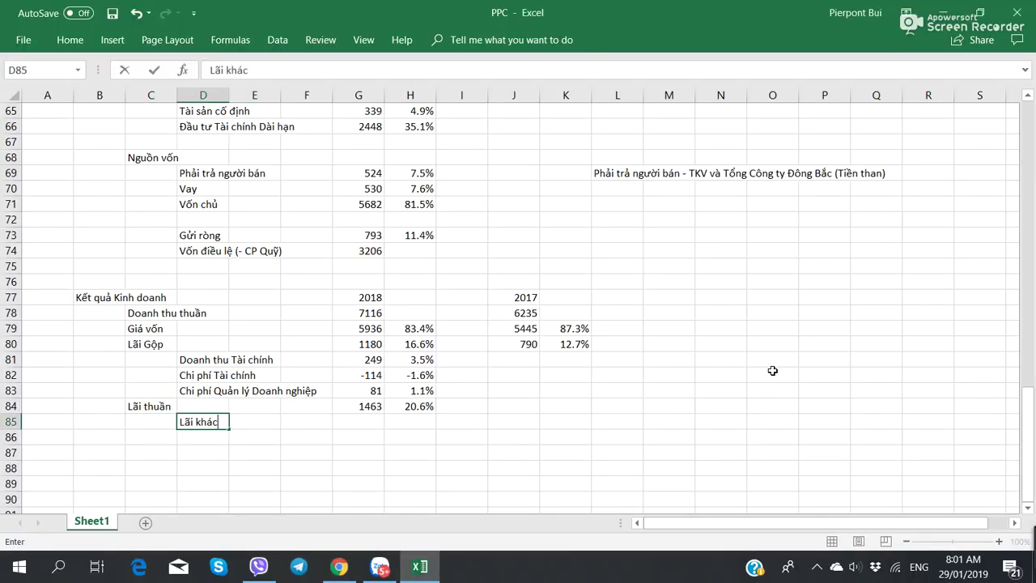
key("Right")
Record the 2018 other profit of -14 from the Q4 2018 income statement in G85
key("Right")
key("Right")
key("alt+Tab")
key("alt+Tab")
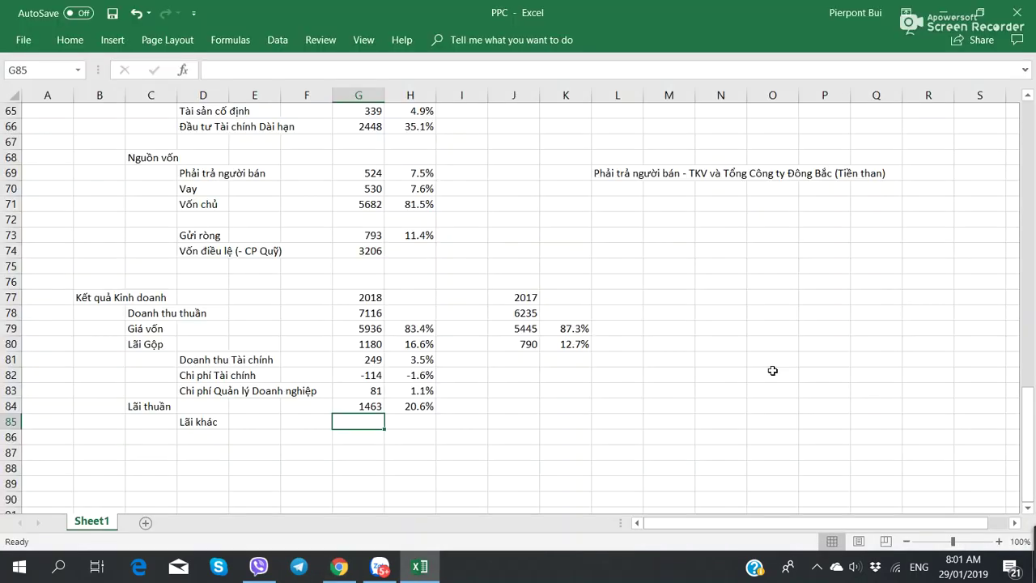
type("-14")
key("Right")
key("Down")
Enter the profit-before-tax label, starting with "Lãi trư", in C86
key("Left")
key("Left")
key("Left")
key("Left")
key("Left")
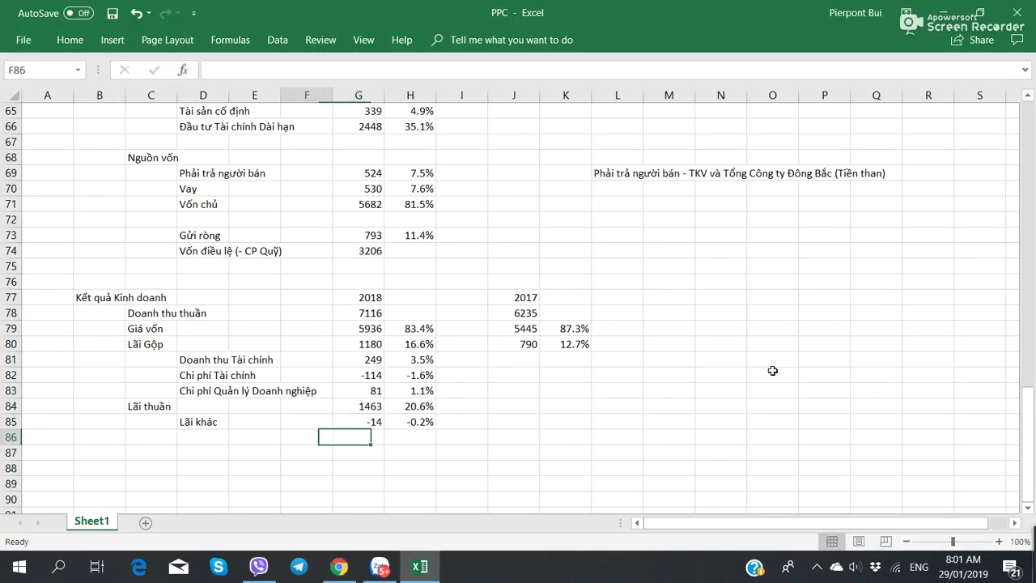
type("Lãi truwsc")
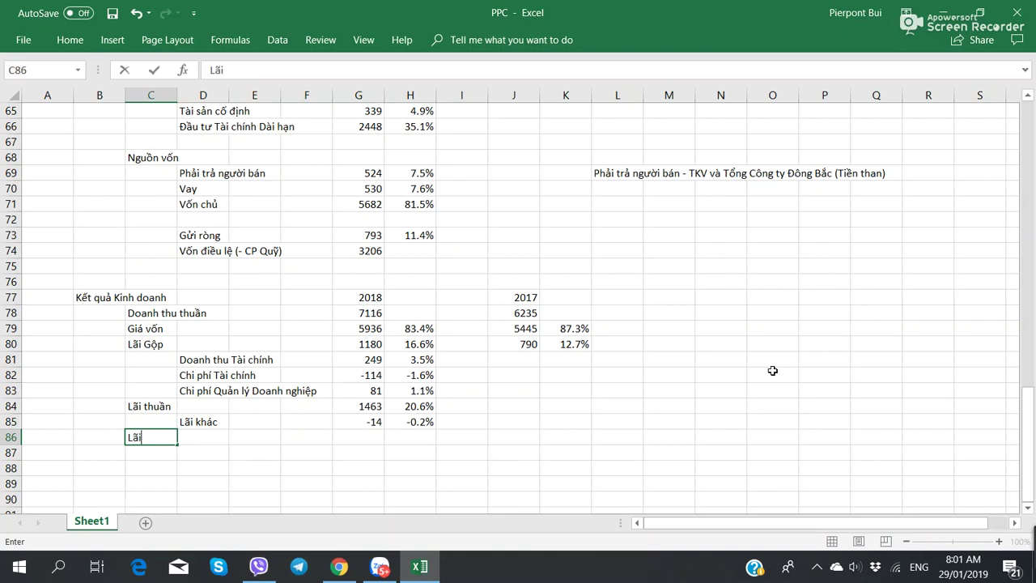
key("BackSpace")
key("BackSpace")
key("BackSpace")
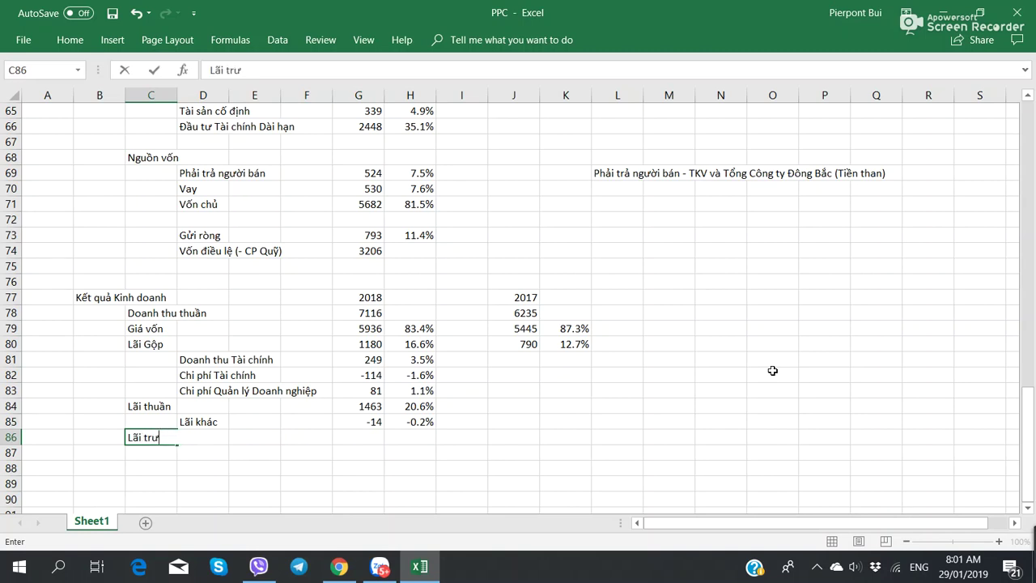